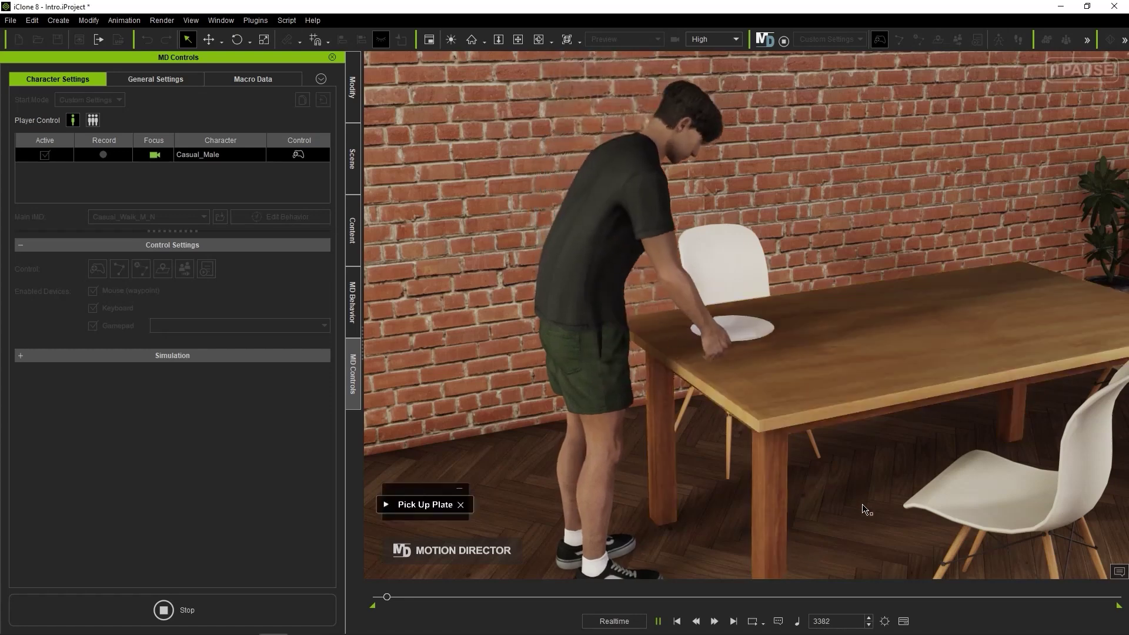
# In play, have the character put the plate on the table, use the microwave, then take the plate out
pyautogui.click(776, 380)
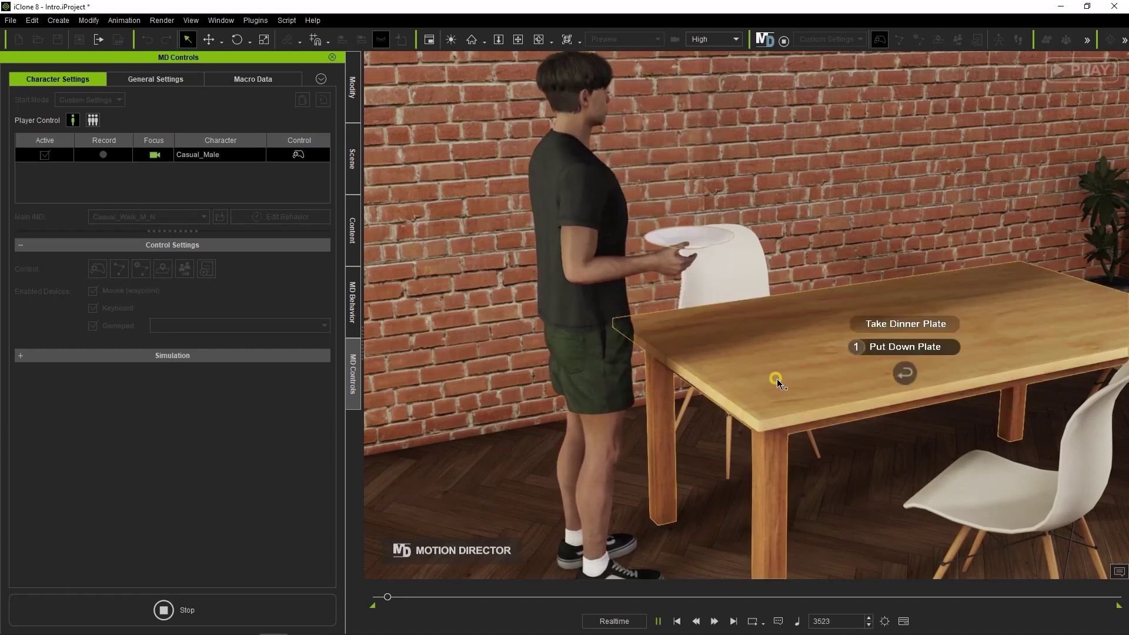
pyautogui.click(922, 354)
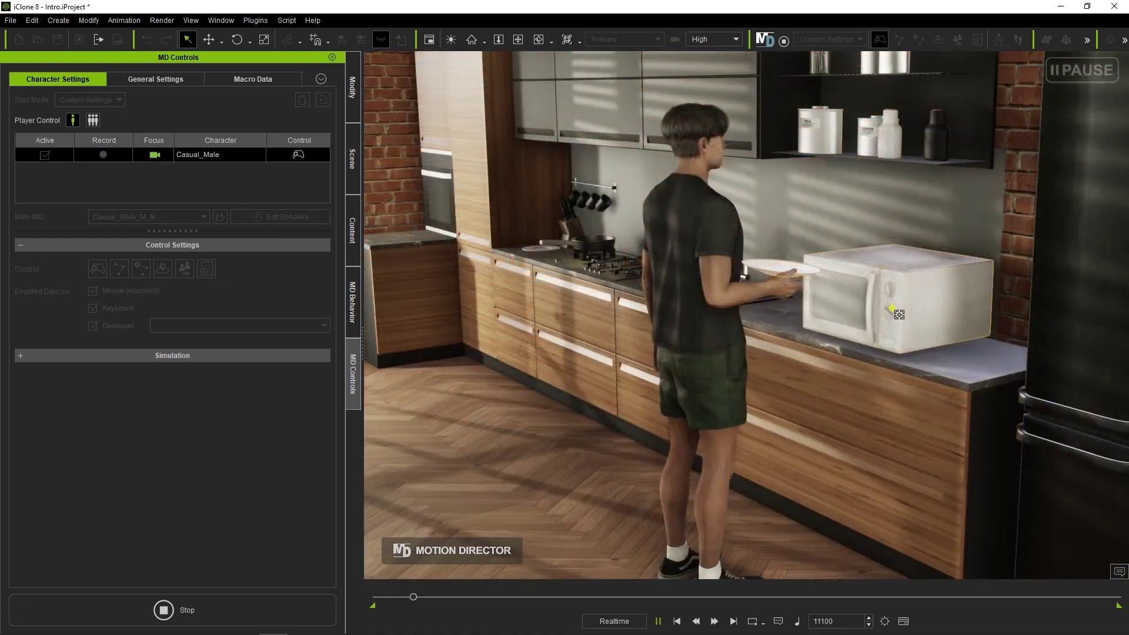
pyautogui.click(847, 259)
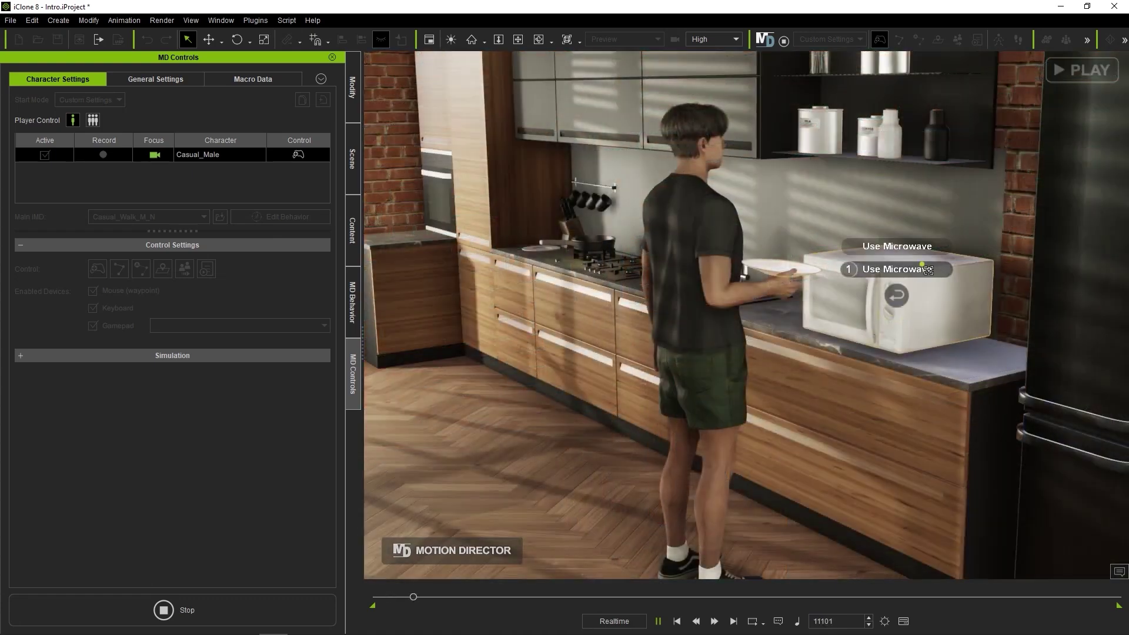
pyautogui.click(899, 269)
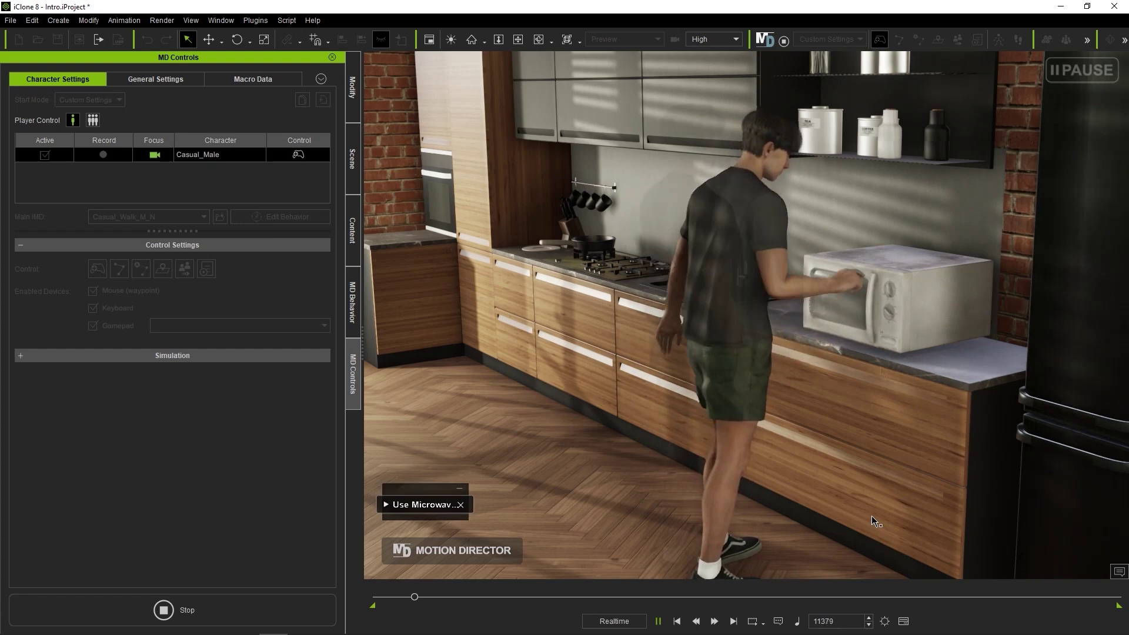
pyautogui.click(916, 312)
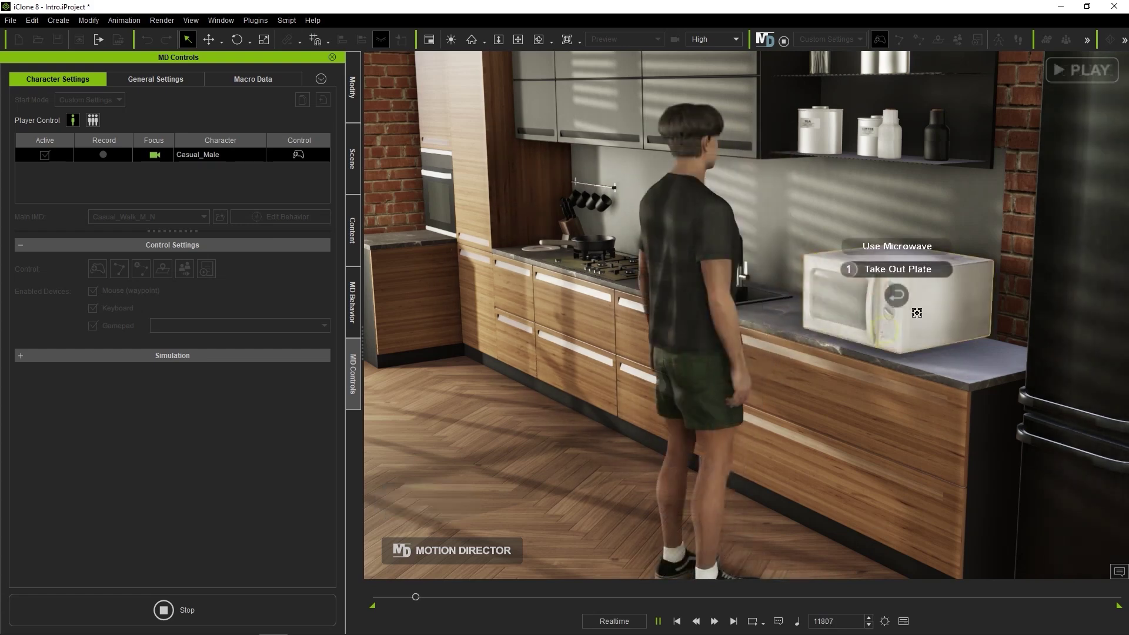
pyautogui.click(898, 269)
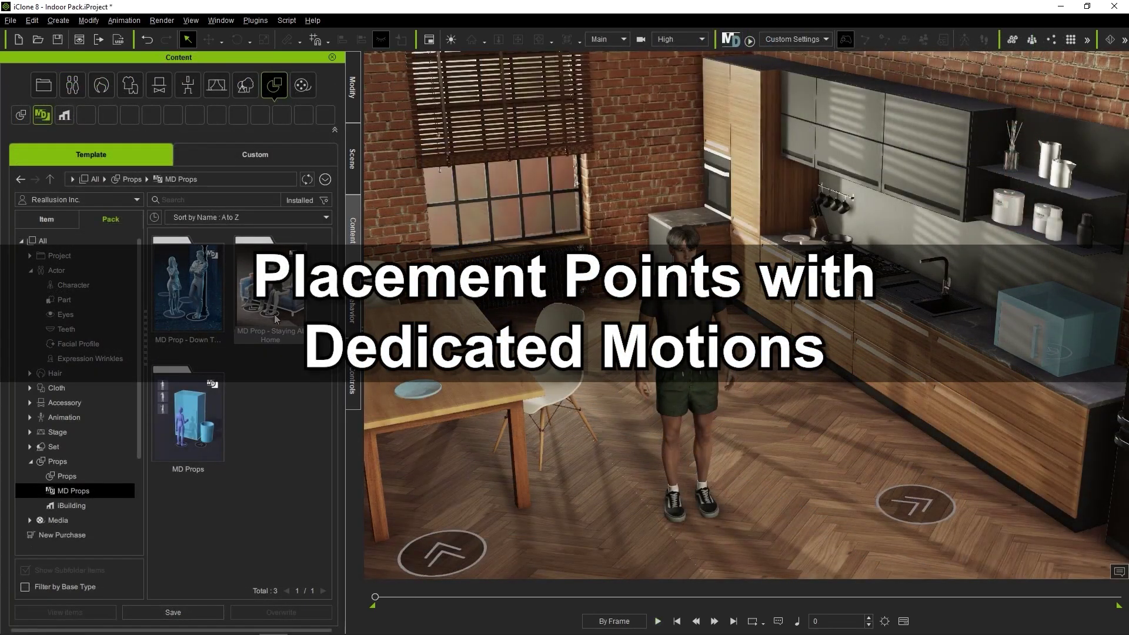
# Add the 12_Use Microwave prop from the MD Prop - Staying At Home pack to the scene
pyautogui.doubleClick(274, 314)
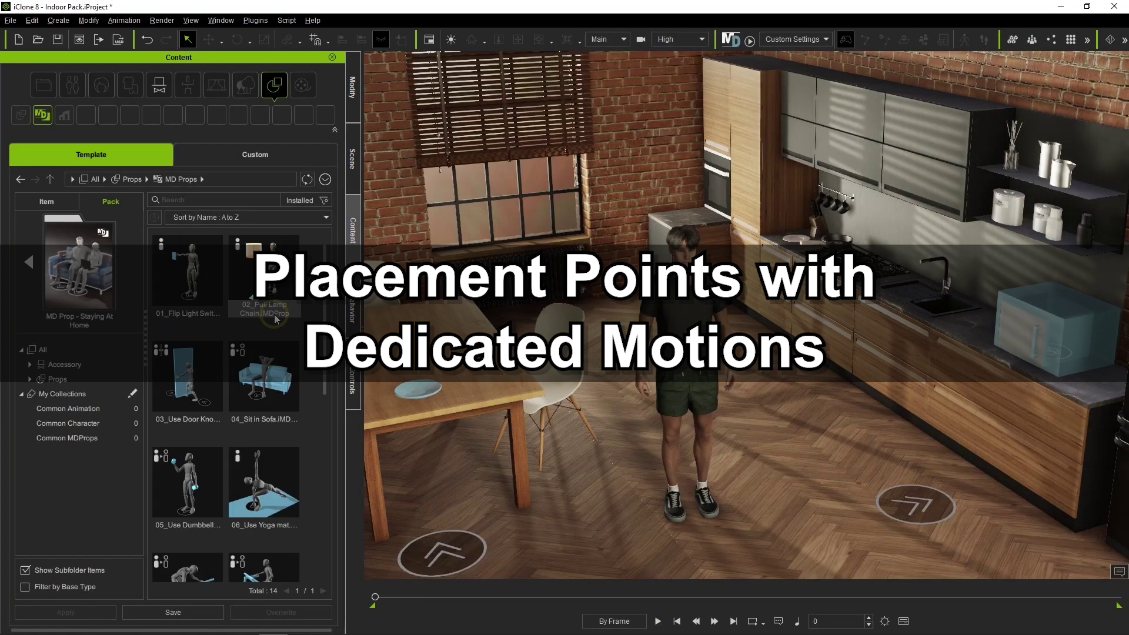
pyautogui.moveTo(325, 310); pyautogui.dragTo(320, 495)
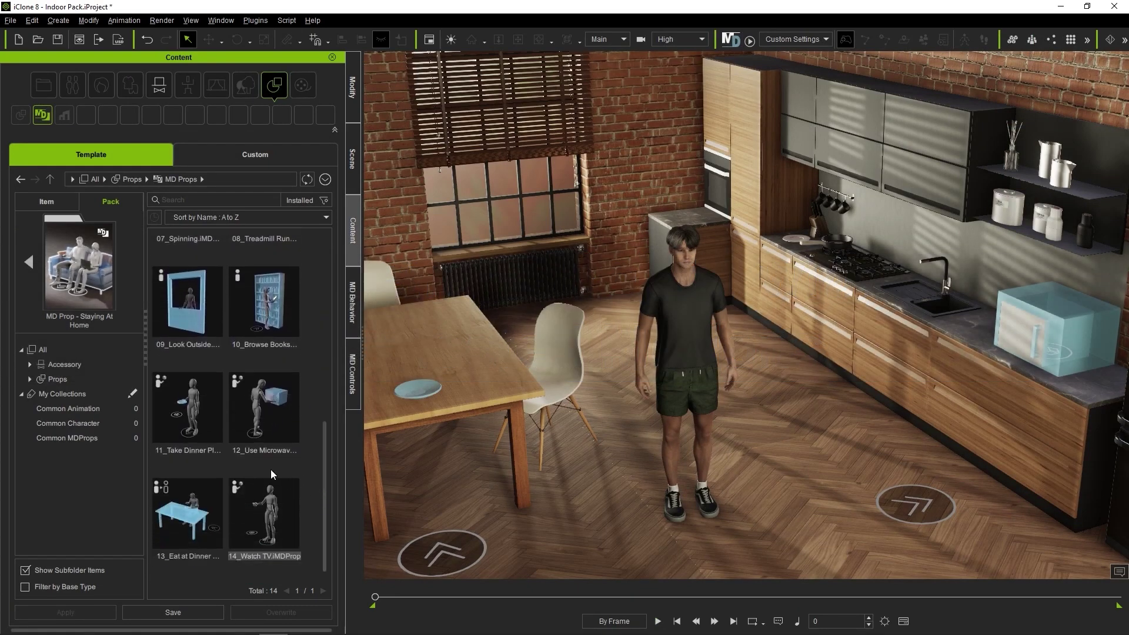
pyautogui.doubleClick(271, 421)
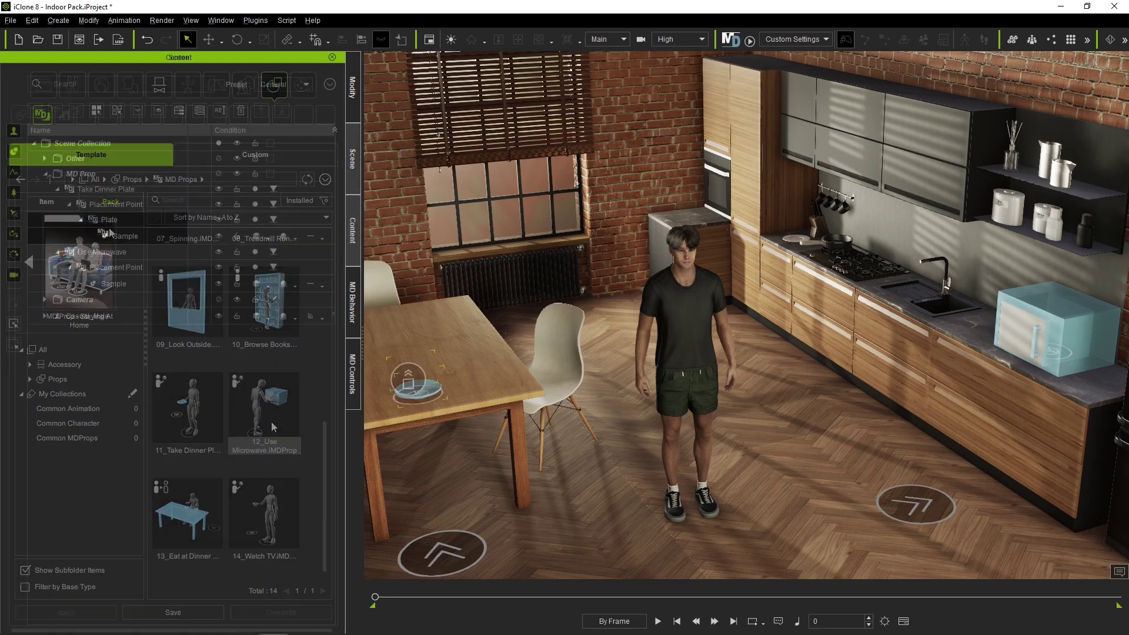
# Show the plate's MD behavior list and inspect its Put Down behavior
pyautogui.click(352, 318)
pyautogui.click(200, 82)
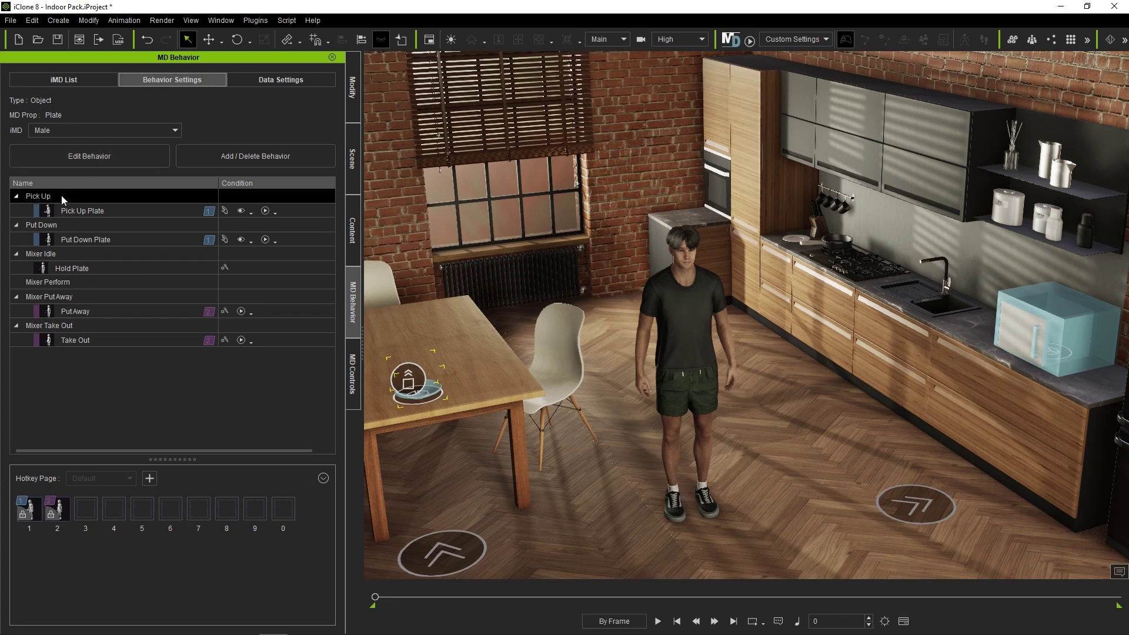
pyautogui.click(74, 225)
pyautogui.moveTo(50, 212)
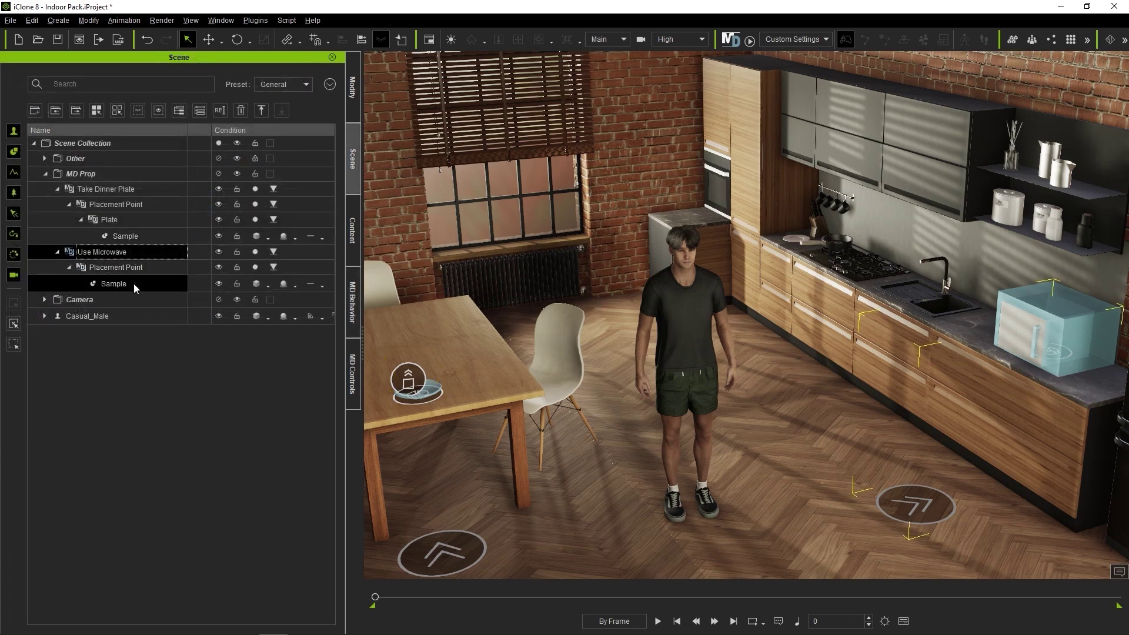
# Inspect the Use Microwave placement point's Take out Plate (Pick Up) and Put in Plate (Put Down) behaviors
pyautogui.click(154, 268)
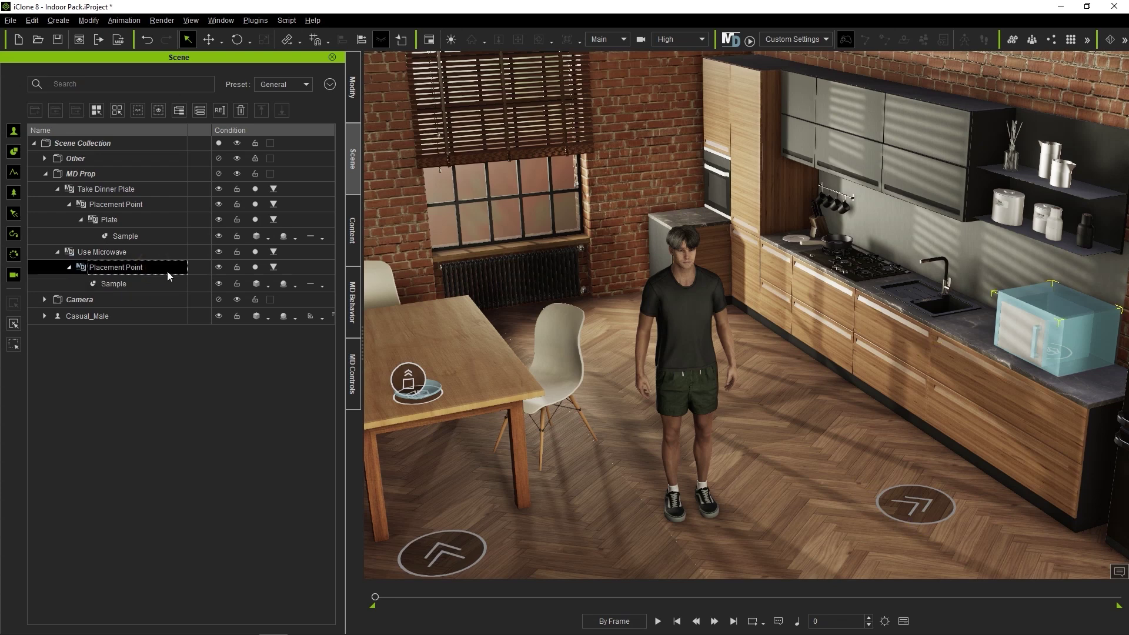
pyautogui.click(354, 321)
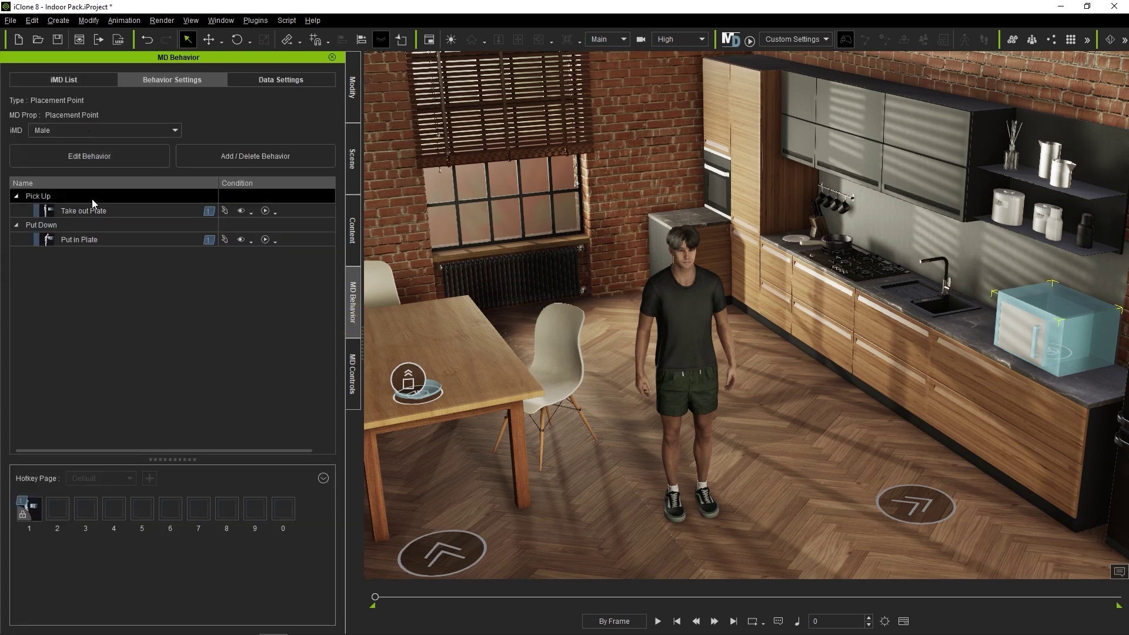
pyautogui.click(69, 228)
pyautogui.moveTo(50, 212)
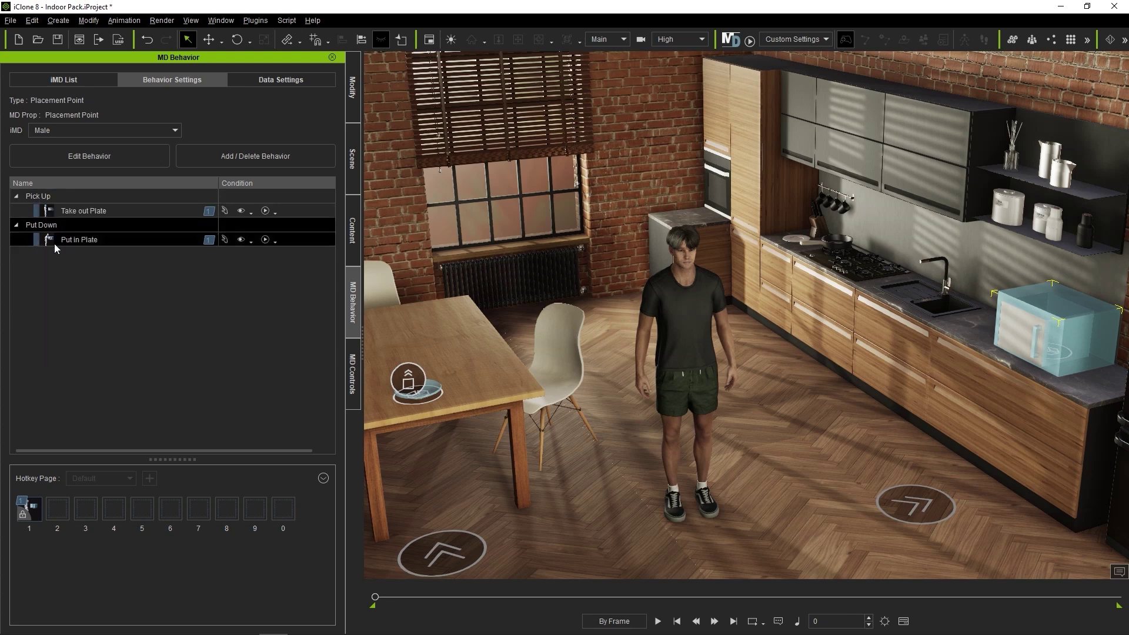
# In the iMD List, select the plate and remove the Microwave override from its Male iMD
pyautogui.click(38, 80)
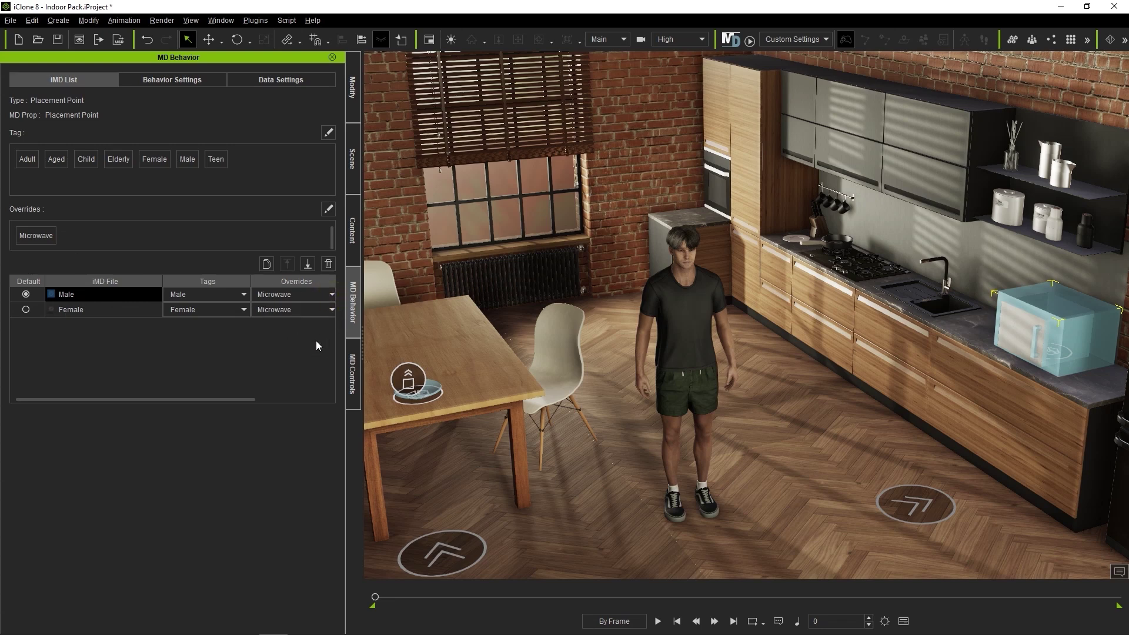
pyautogui.click(417, 388)
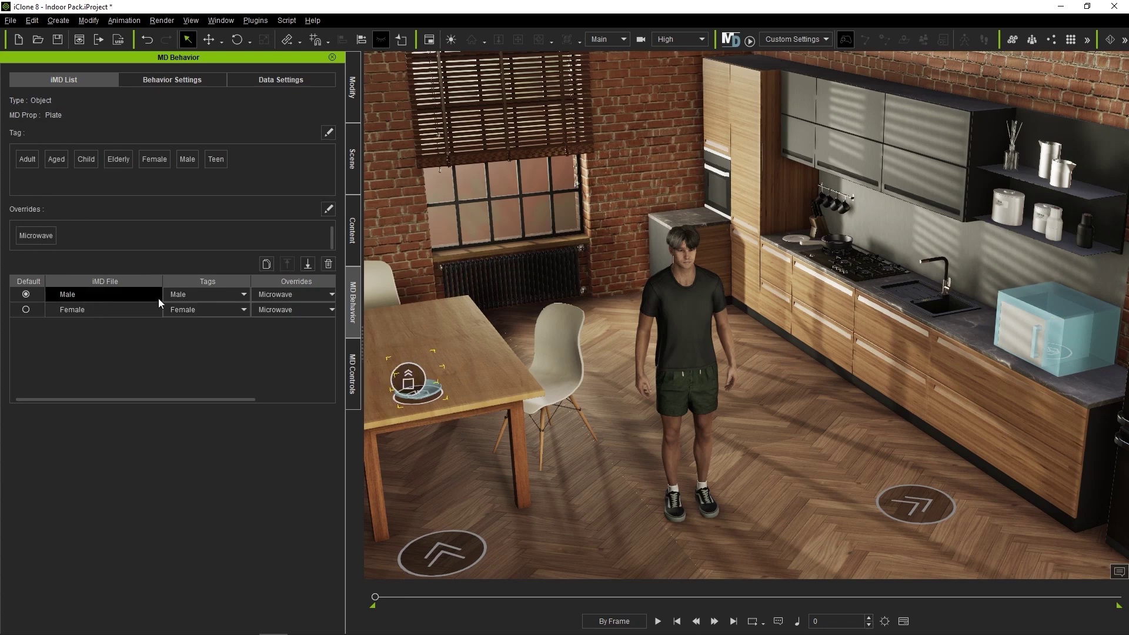
pyautogui.click(332, 295)
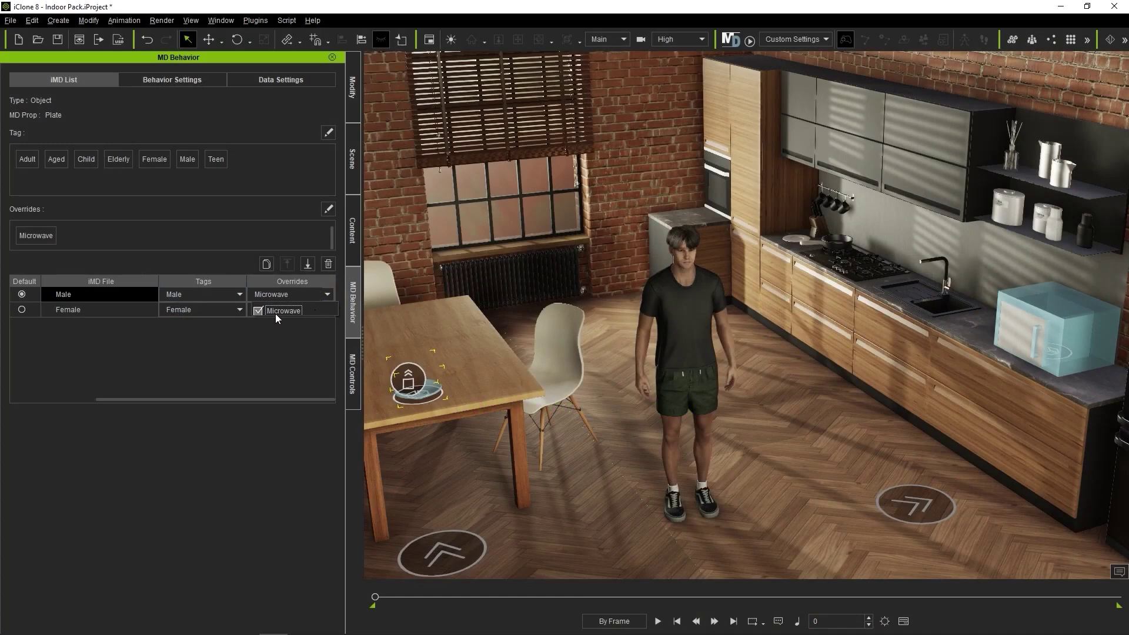
pyautogui.click(275, 311)
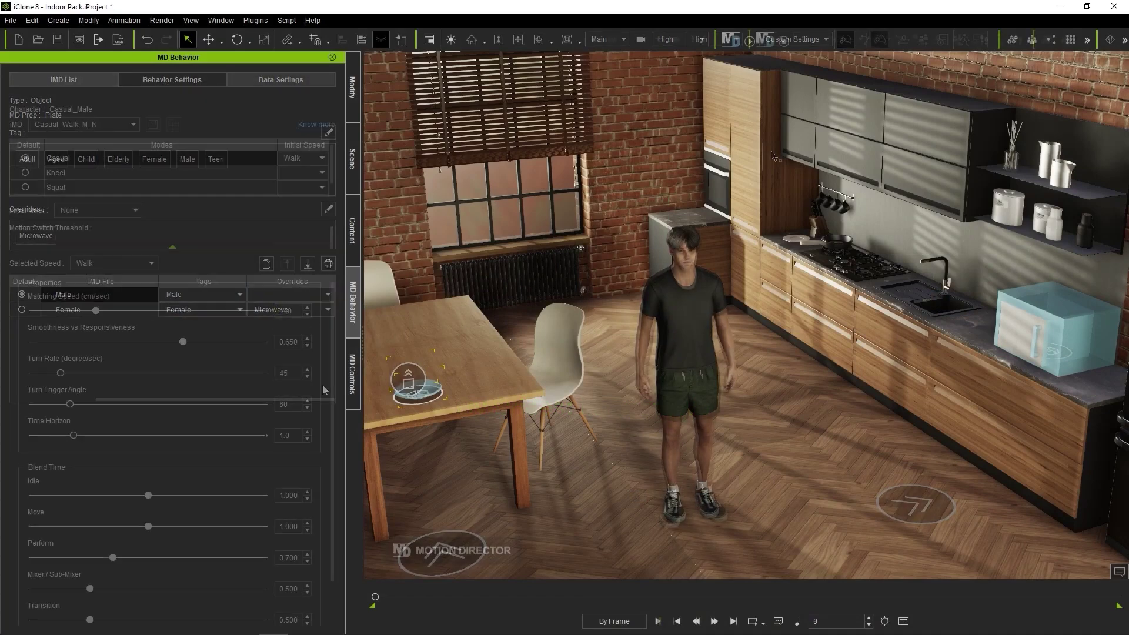
# In play, have the character pick up the plate and put it down at the microwave
pyautogui.click(559, 365)
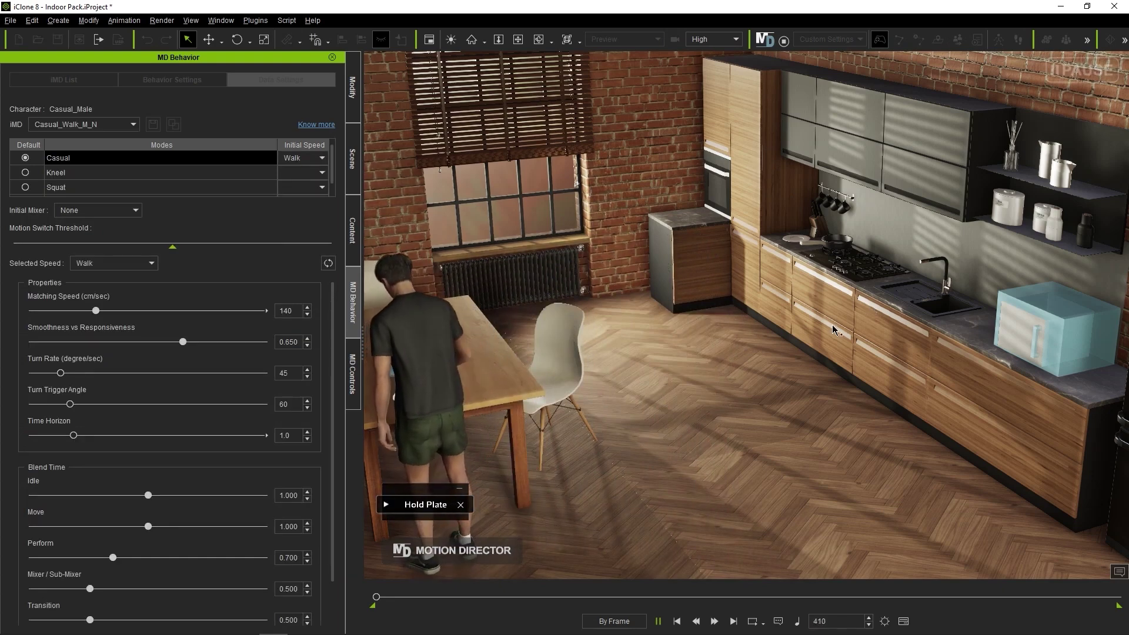
pyautogui.click(1011, 329)
pyautogui.click(962, 305)
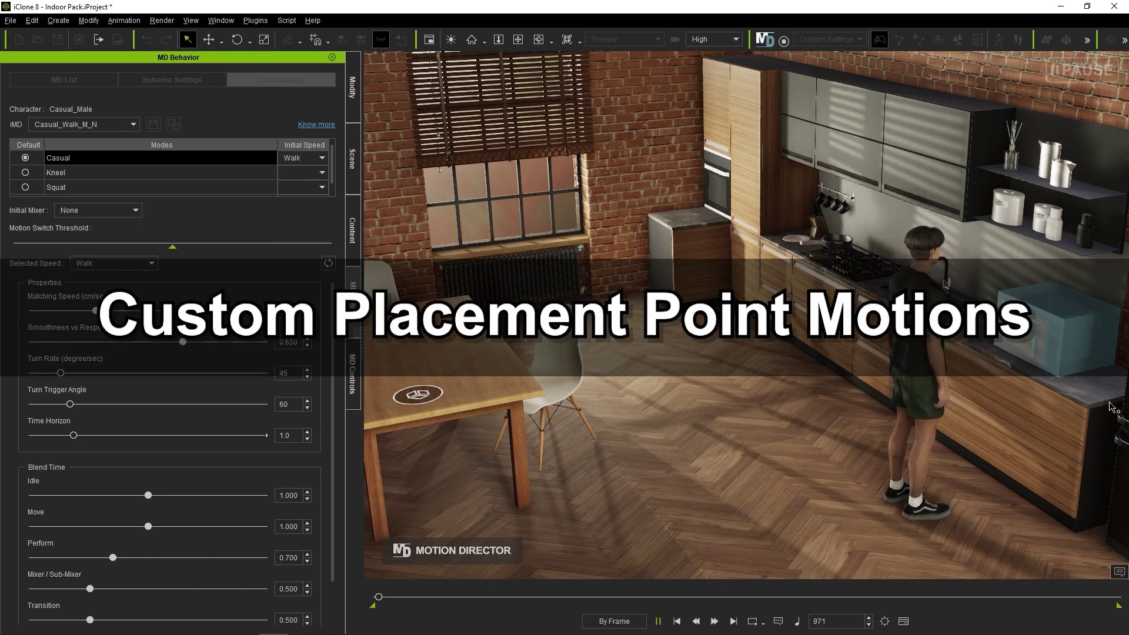
# Have the character pick the plate back up, then select the Drink prop's Beverage object
pyautogui.click(970, 390)
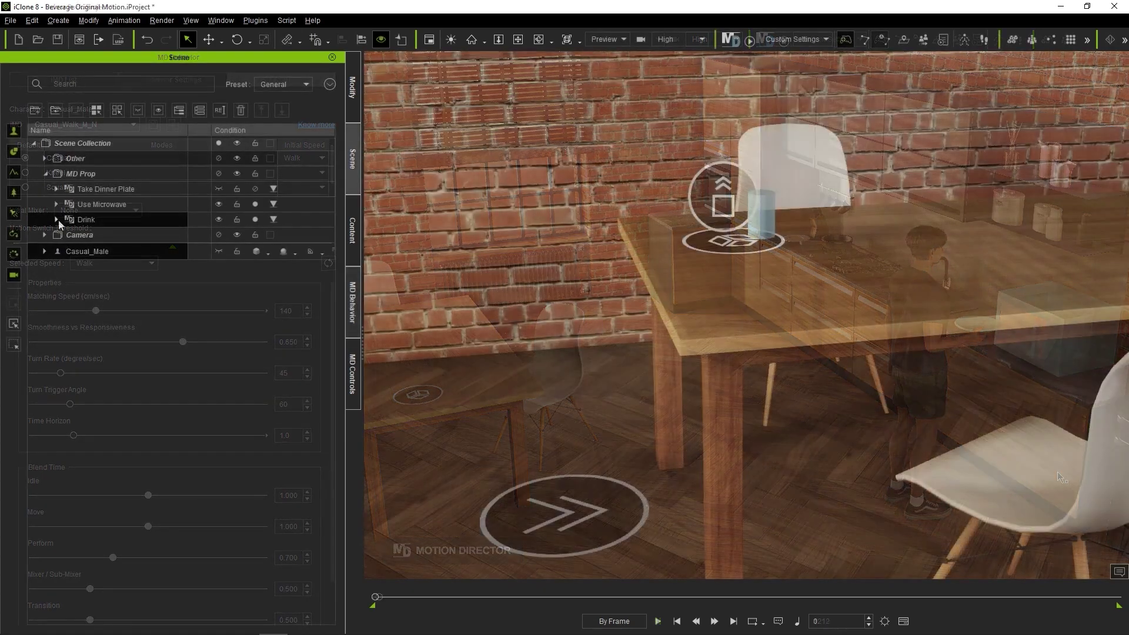
pyautogui.click(129, 232)
pyautogui.click(147, 253)
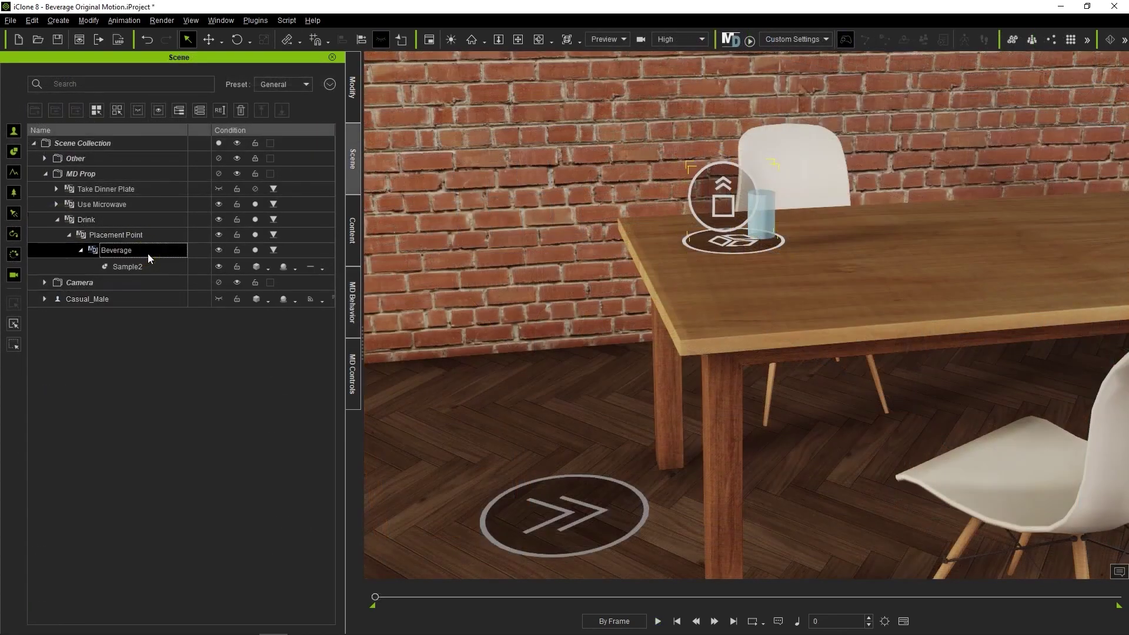
pyautogui.click(59, 218)
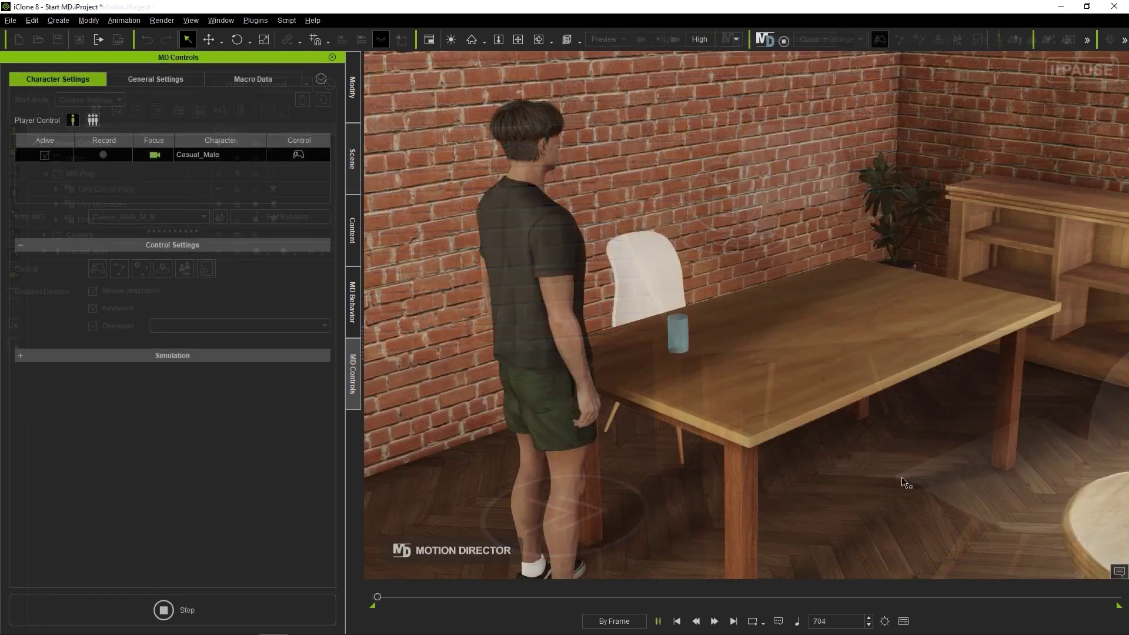
# In play, have the character grab the beverage, set it at the microwave, and grab it again
pyautogui.click(805, 374)
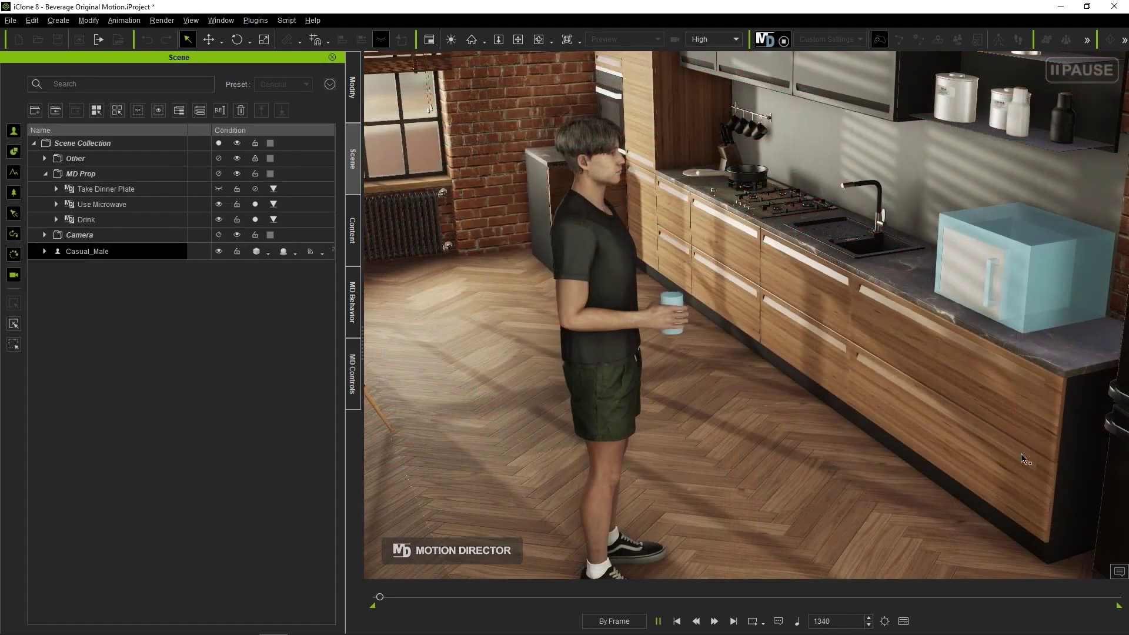
pyautogui.click(897, 217)
pyautogui.click(940, 242)
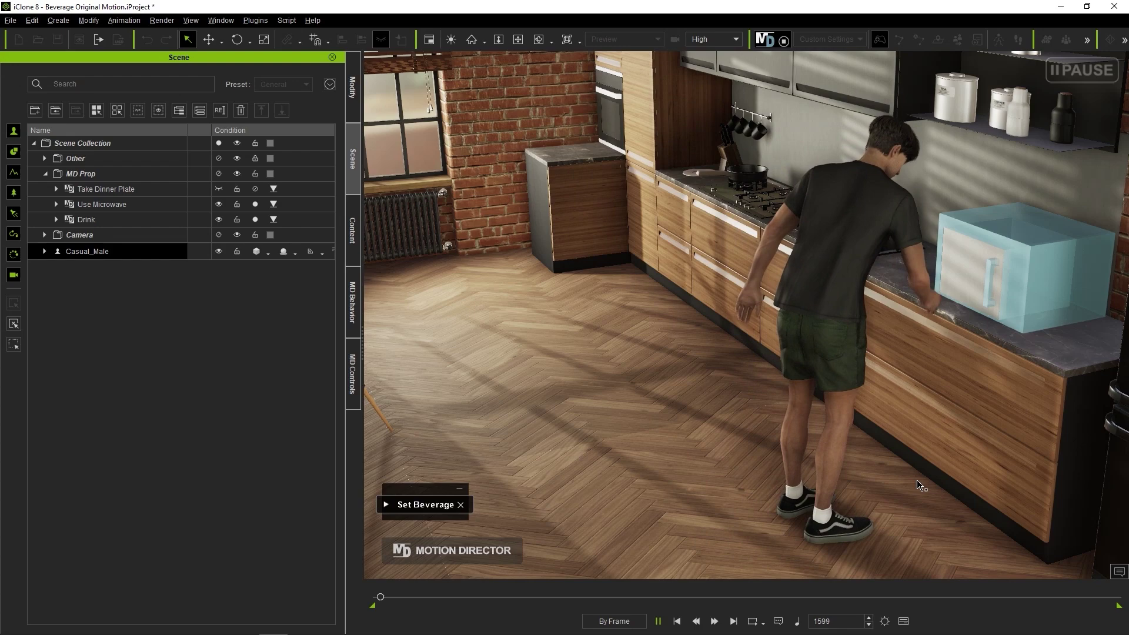
pyautogui.click(964, 264)
pyautogui.click(929, 245)
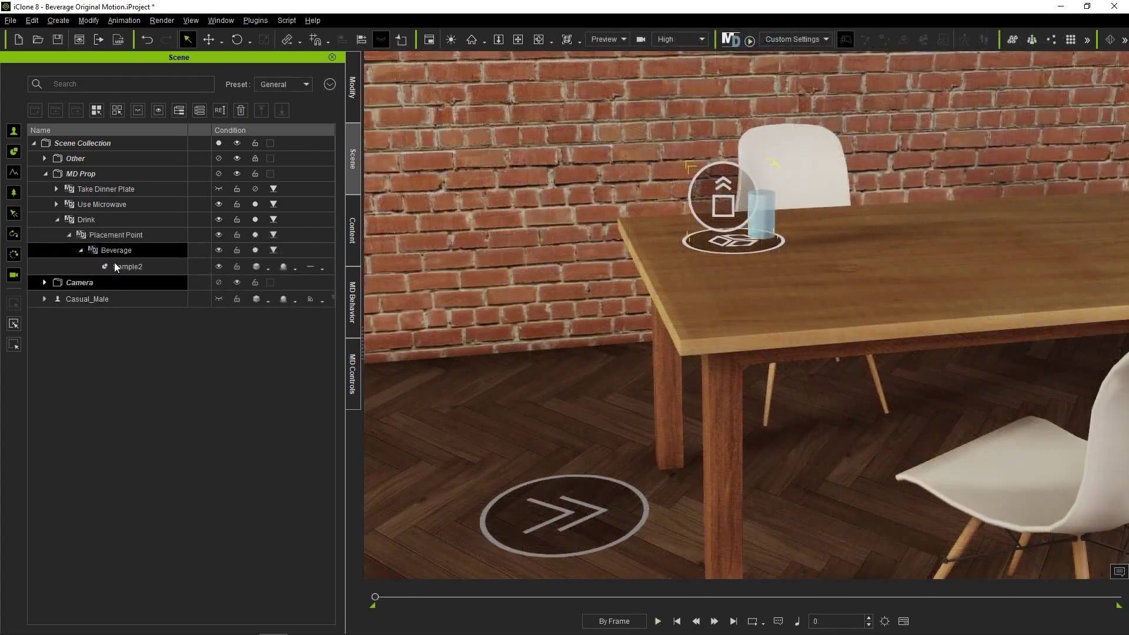
# Select the Beverage and review its behavior settings and iMD files with overrides
pyautogui.click(133, 250)
pyautogui.click(352, 289)
pyautogui.moveTo(49, 208)
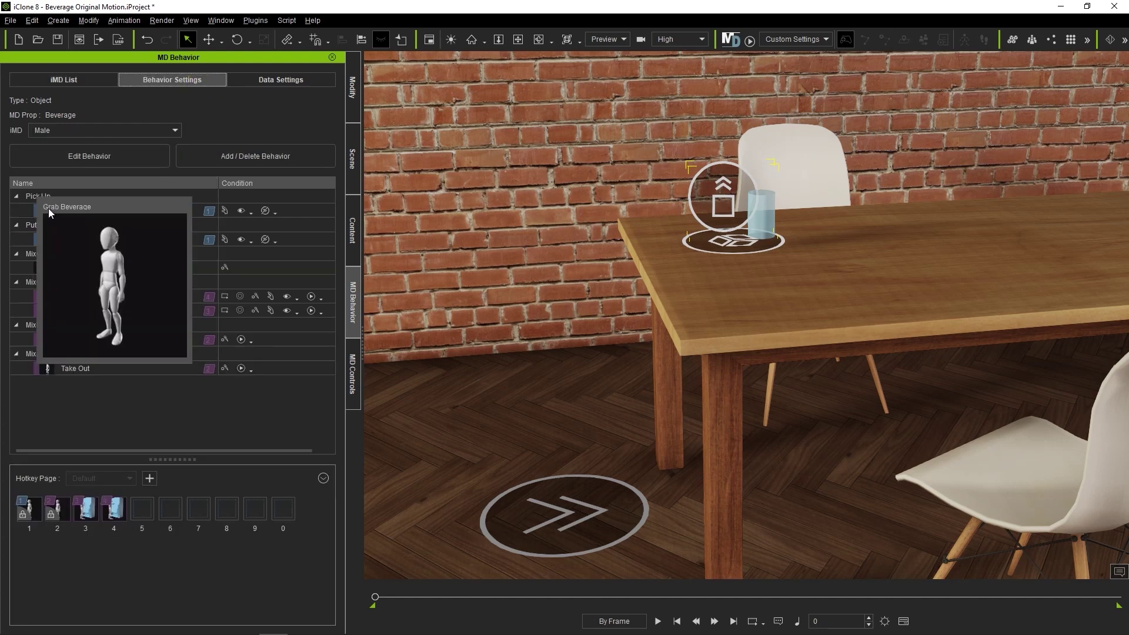
pyautogui.moveTo(47, 243)
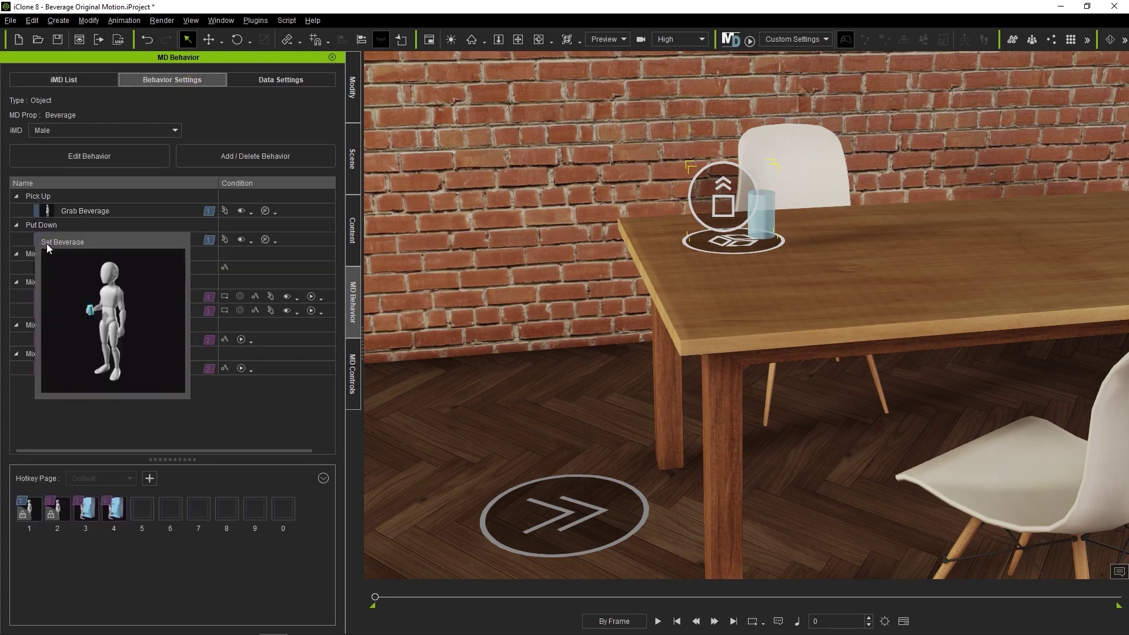
pyautogui.click(79, 80)
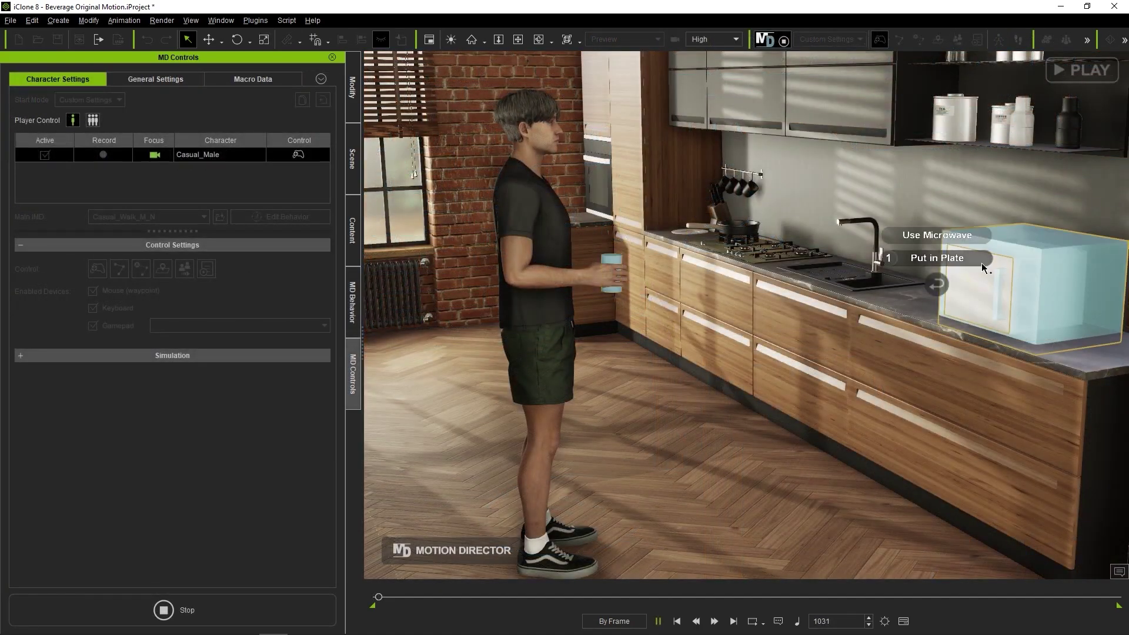
# In play, have the character put the plate in the microwave and take it out
pyautogui.click(980, 263)
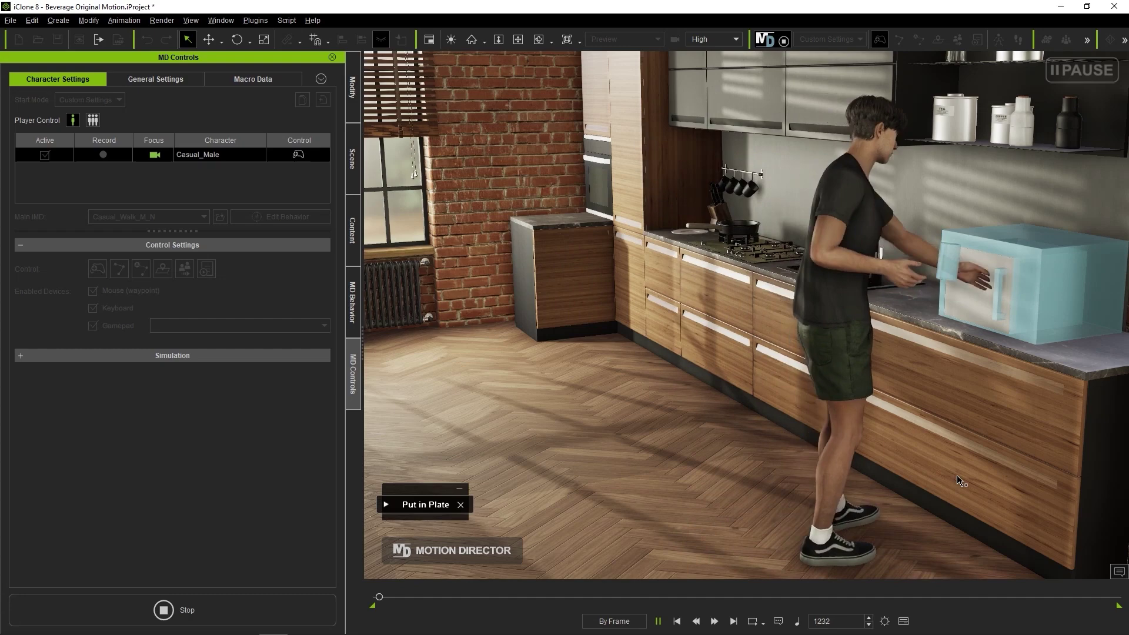
pyautogui.moveTo(1032, 320)
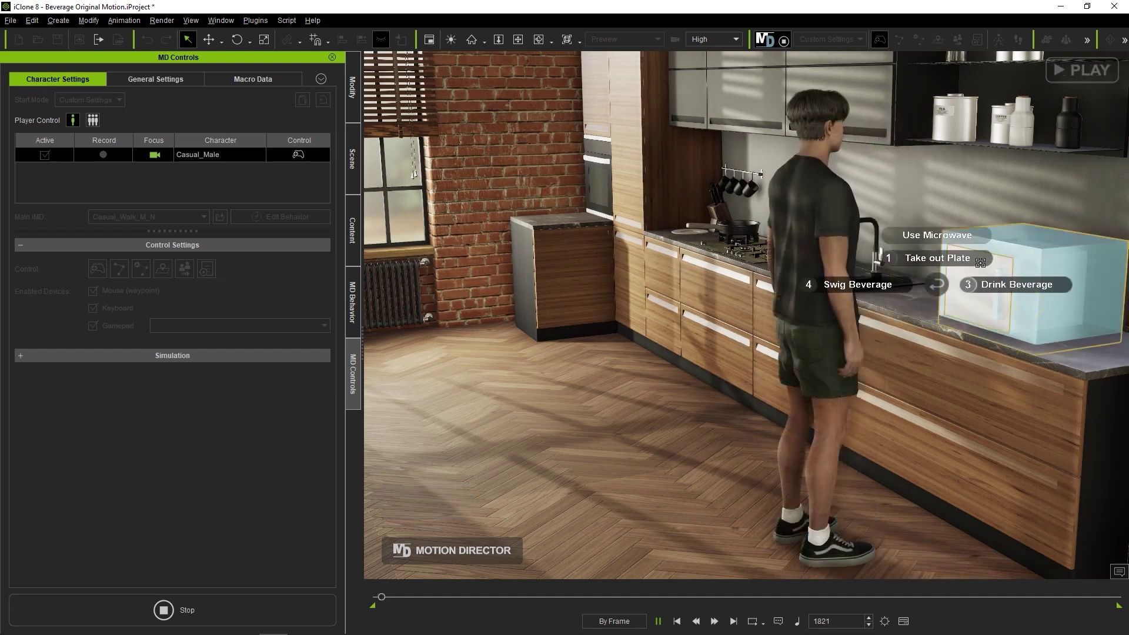
pyautogui.click(1006, 254)
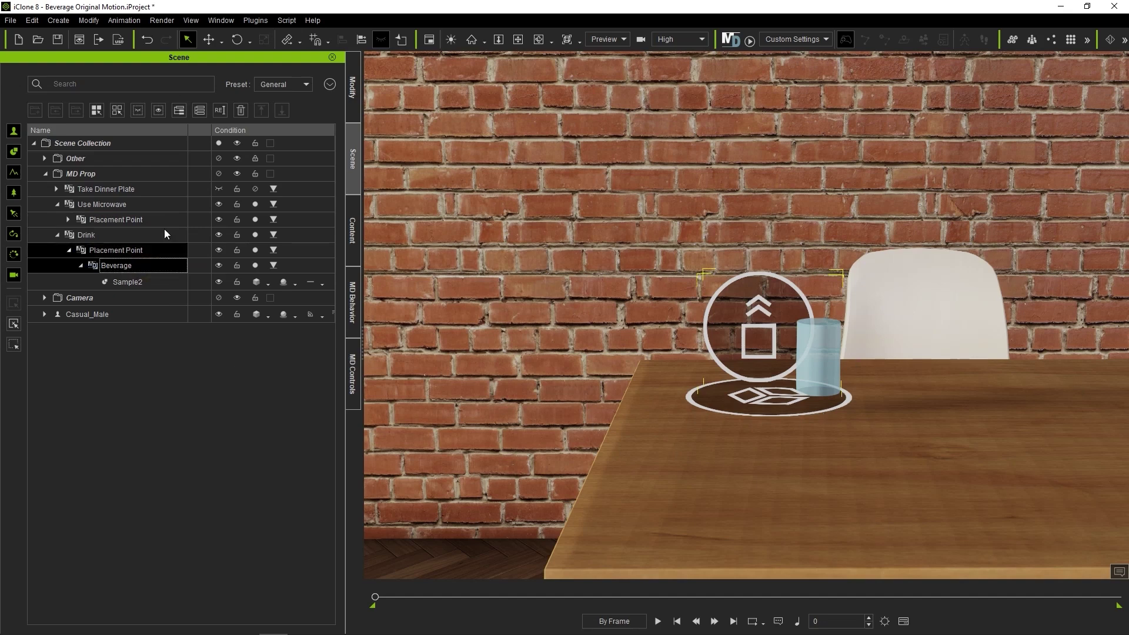
# Review the Timeline options in Edit > Preference, then close the dialog
pyautogui.click(32, 20)
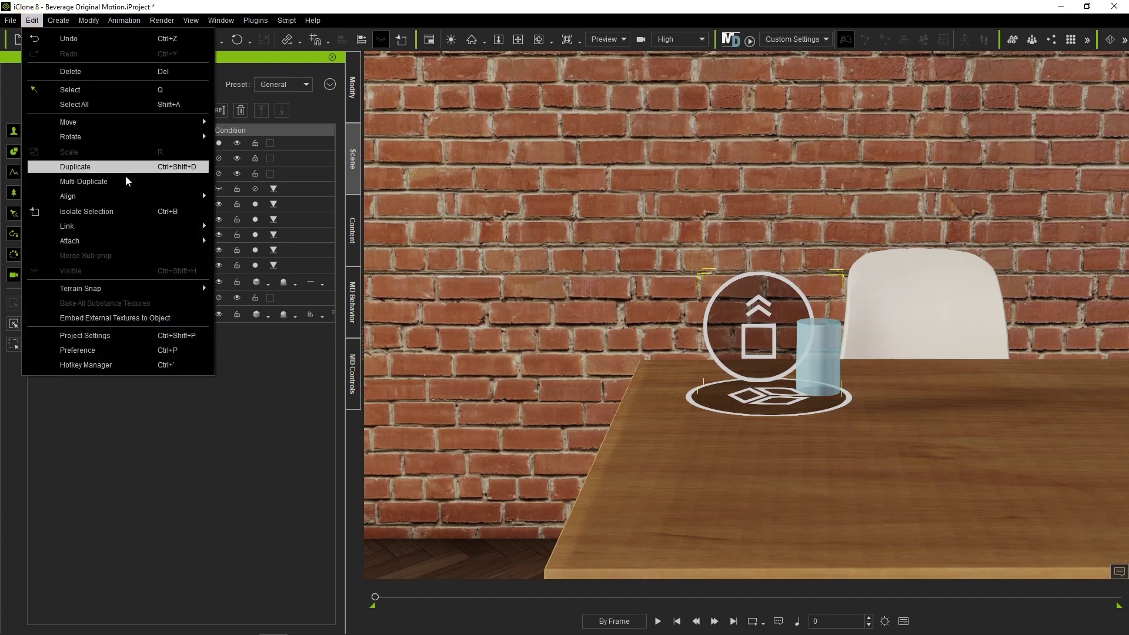
pyautogui.click(116, 351)
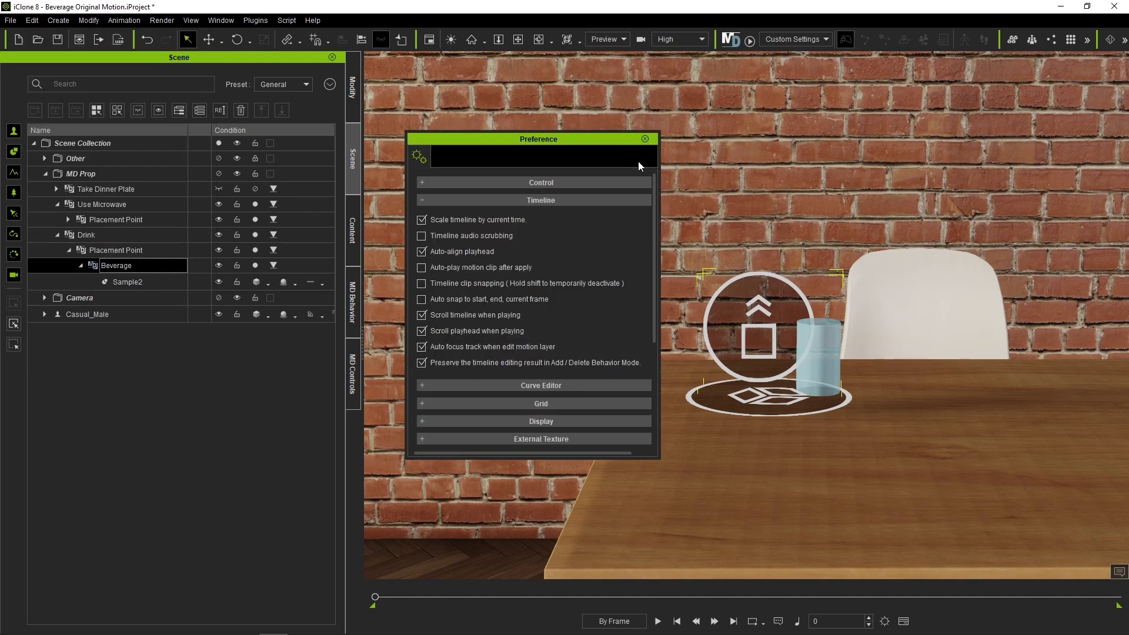
pyautogui.click(644, 139)
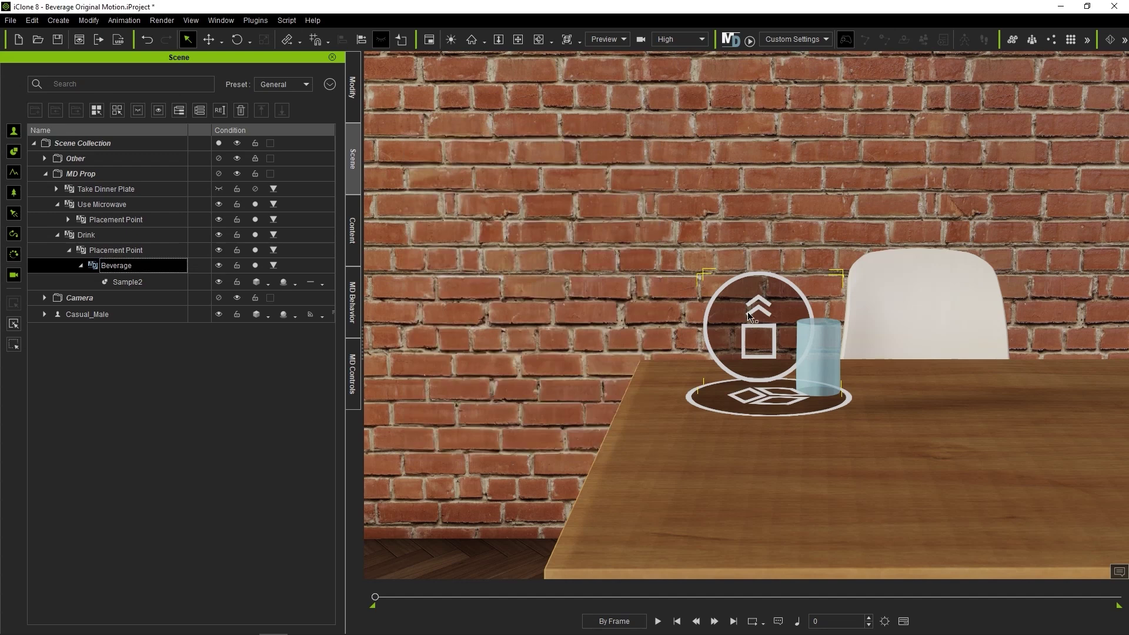
# Open the beverage's Male iMD behaviors for adding or deleting, confirming Casual_Male and its placement point
pyautogui.click(355, 312)
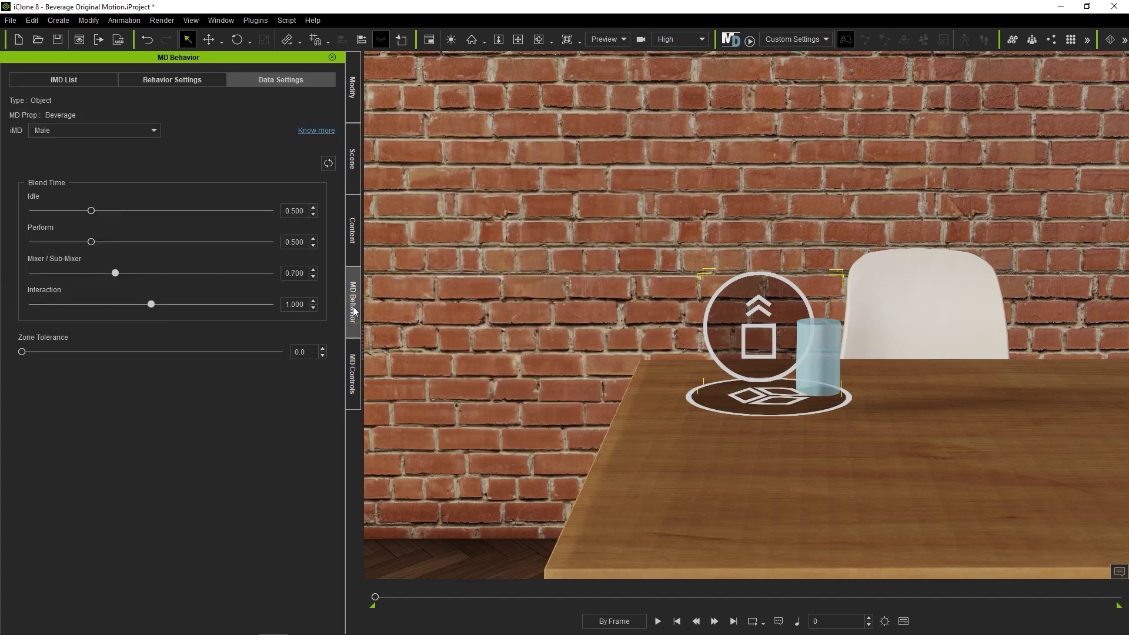
pyautogui.click(201, 87)
pyautogui.click(163, 129)
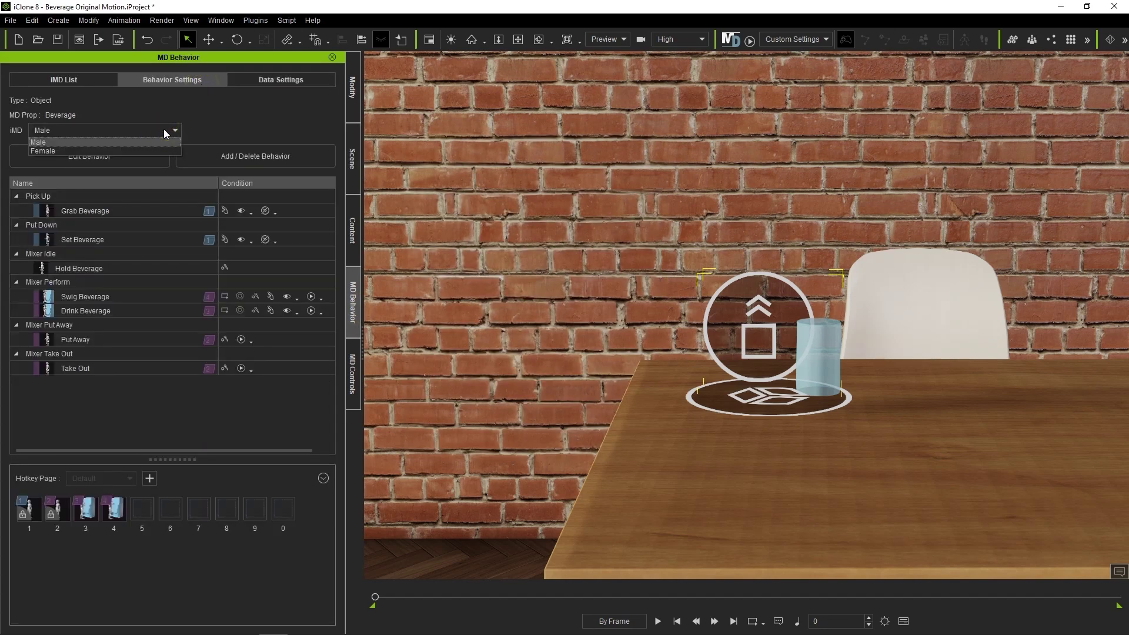
pyautogui.click(163, 128)
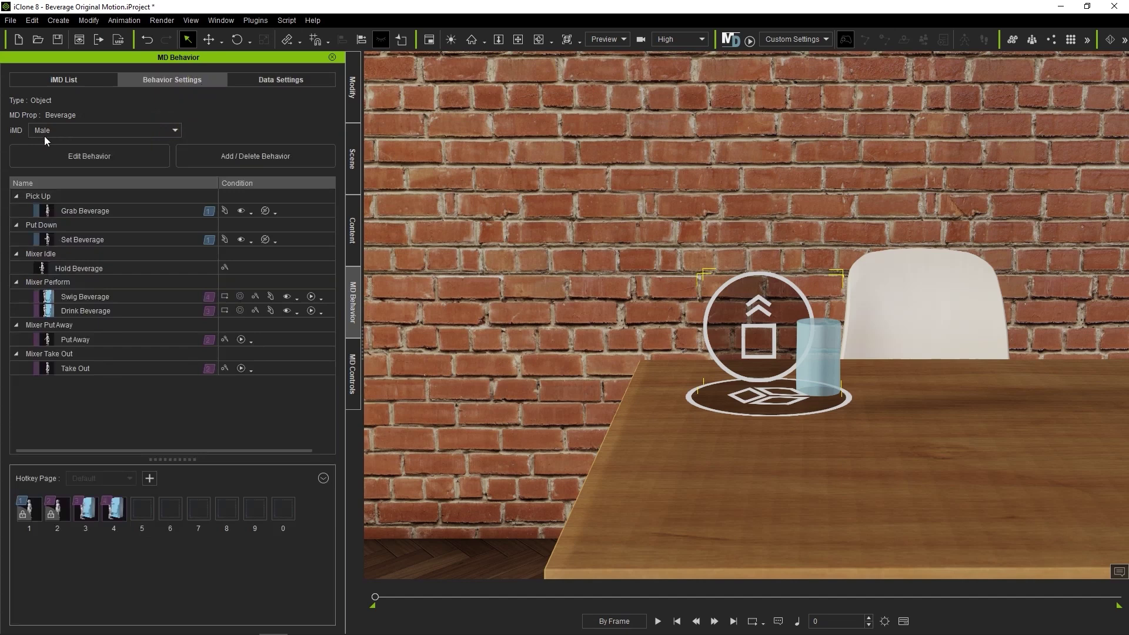
pyautogui.click(227, 162)
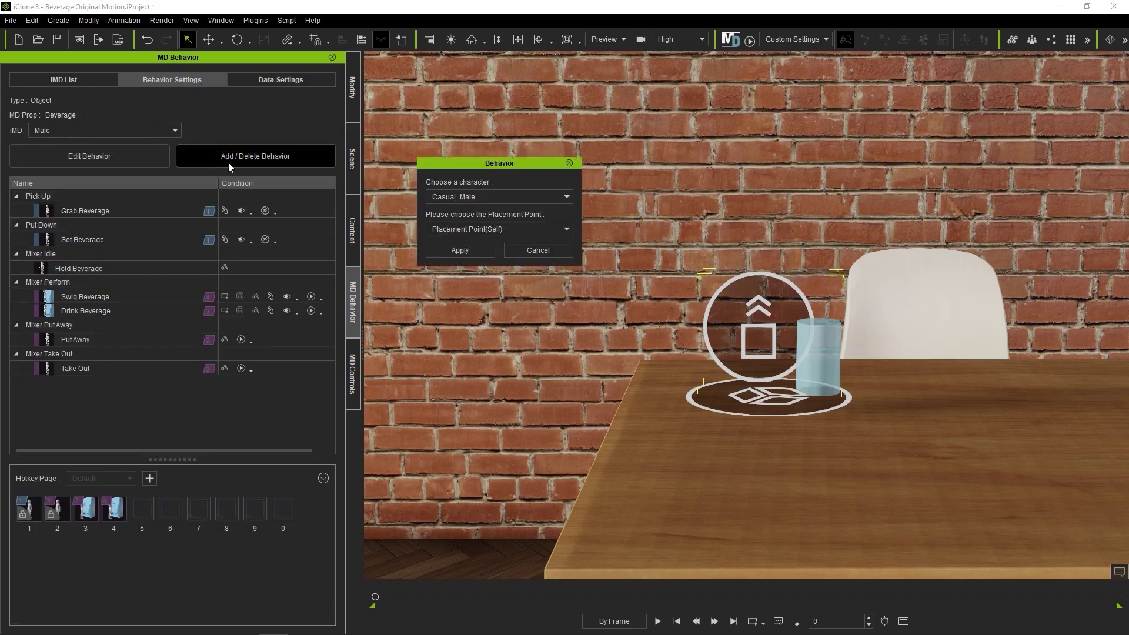
pyautogui.click(482, 252)
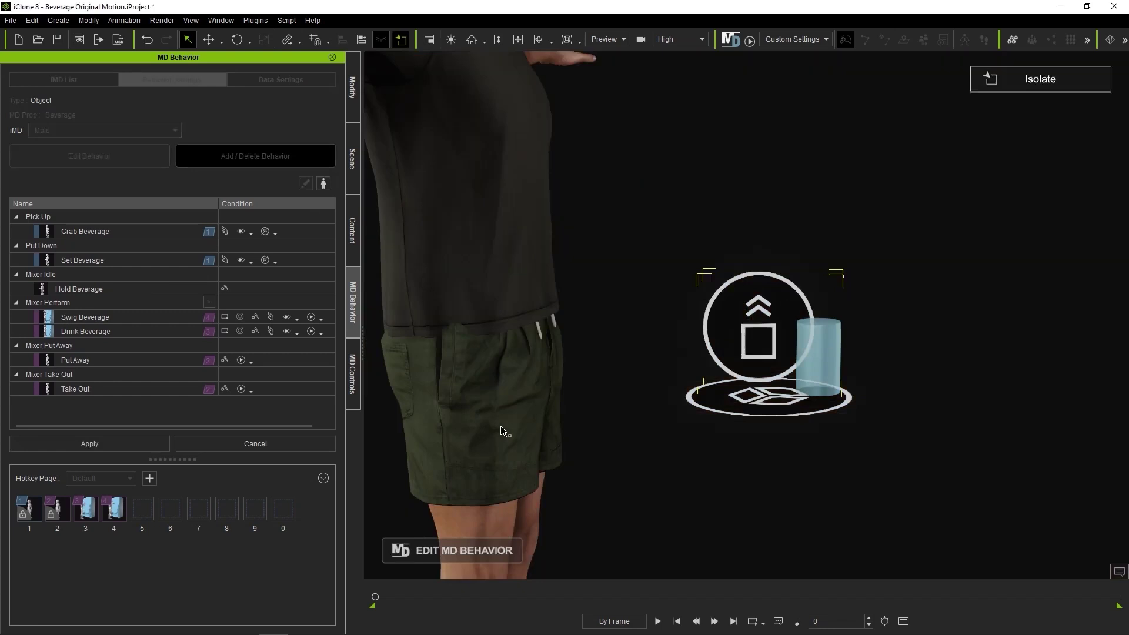
# Edit the Grab Beverage motion in the Timeline, apply it, and preview the pickup through frame 180
pyautogui.click(60, 234)
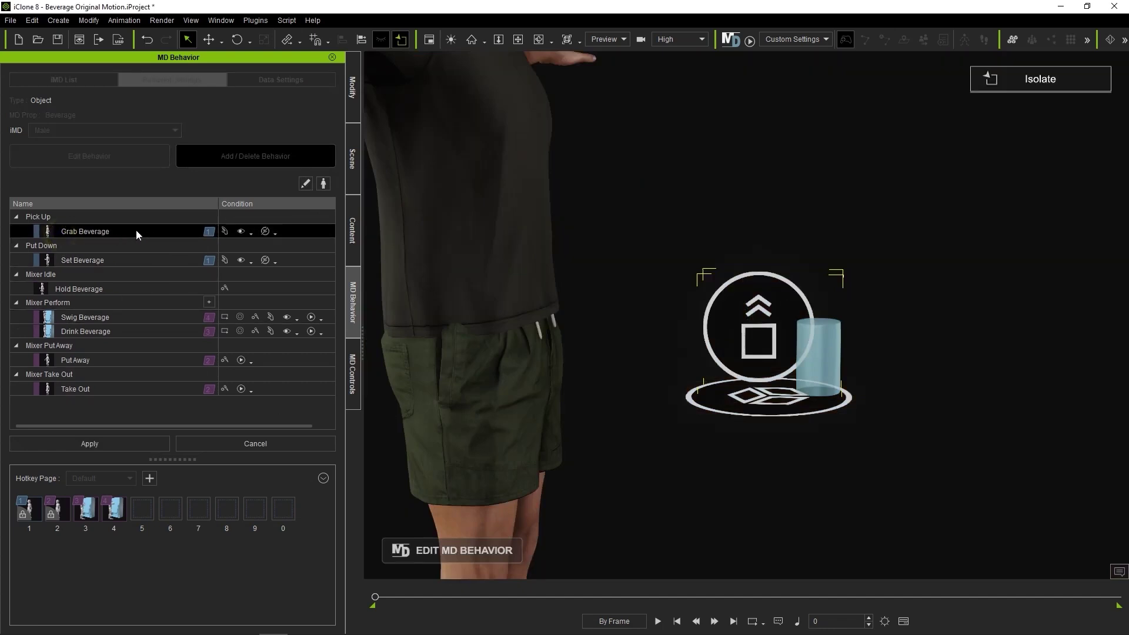
pyautogui.click(304, 185)
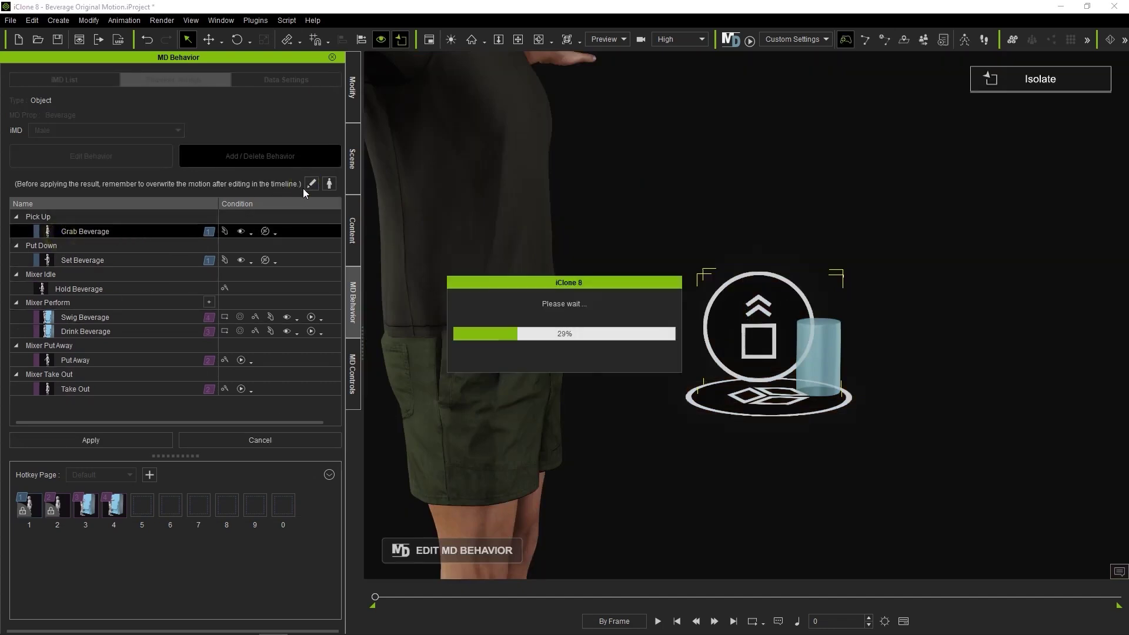
pyautogui.click(904, 620)
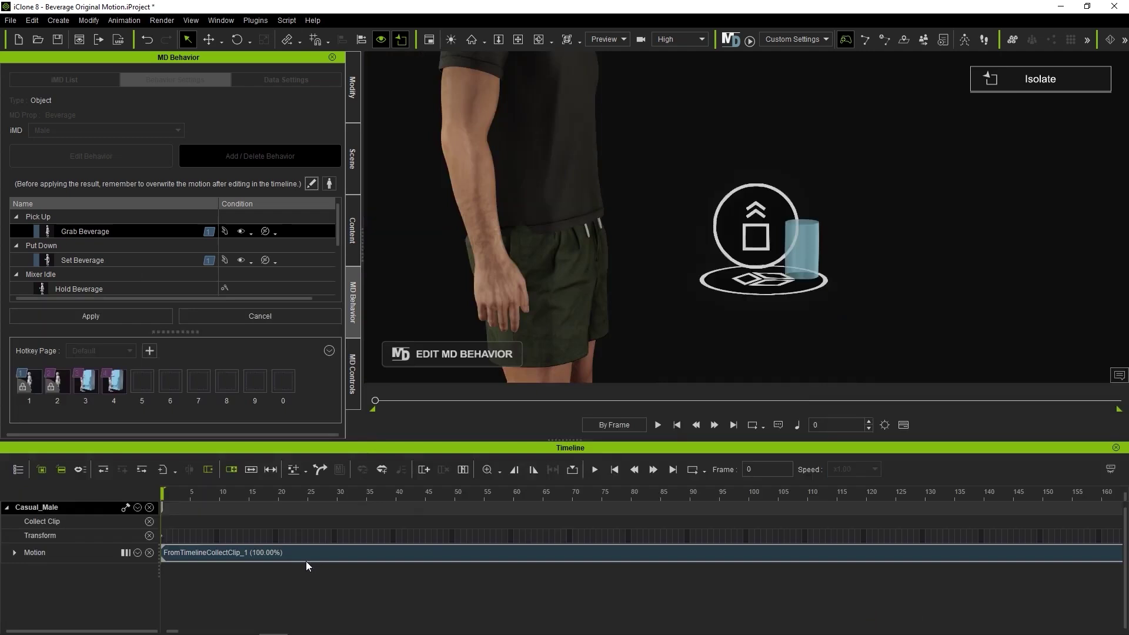
pyautogui.scroll(-2, 305, 561)
pyautogui.moveTo(197, 491); pyautogui.dragTo(411, 494)
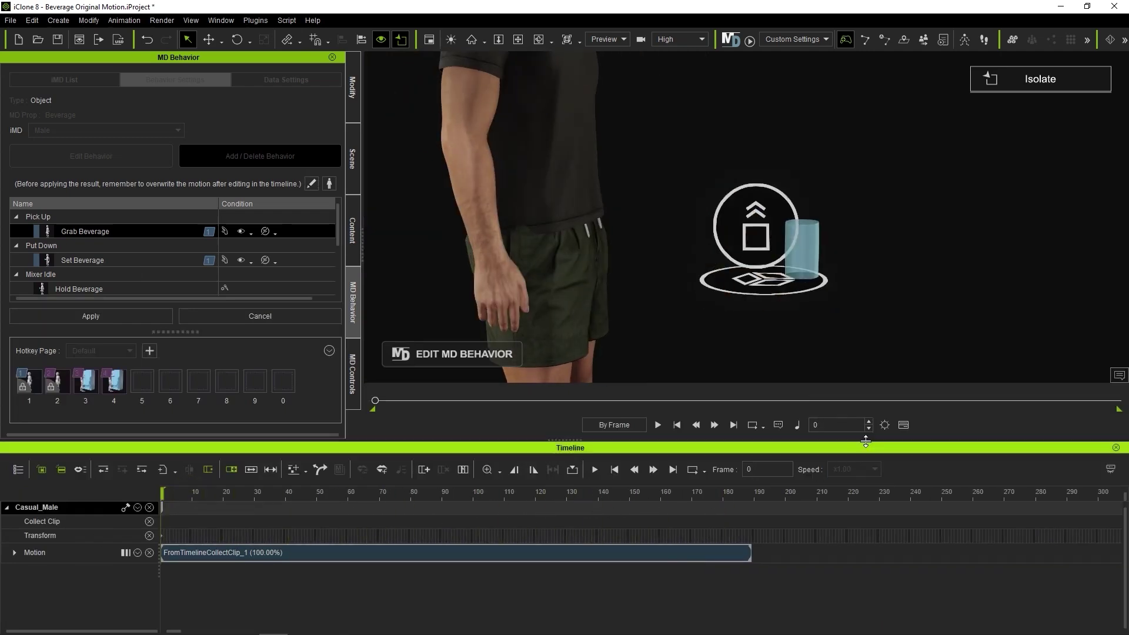
pyautogui.click(903, 424)
pyautogui.click(141, 444)
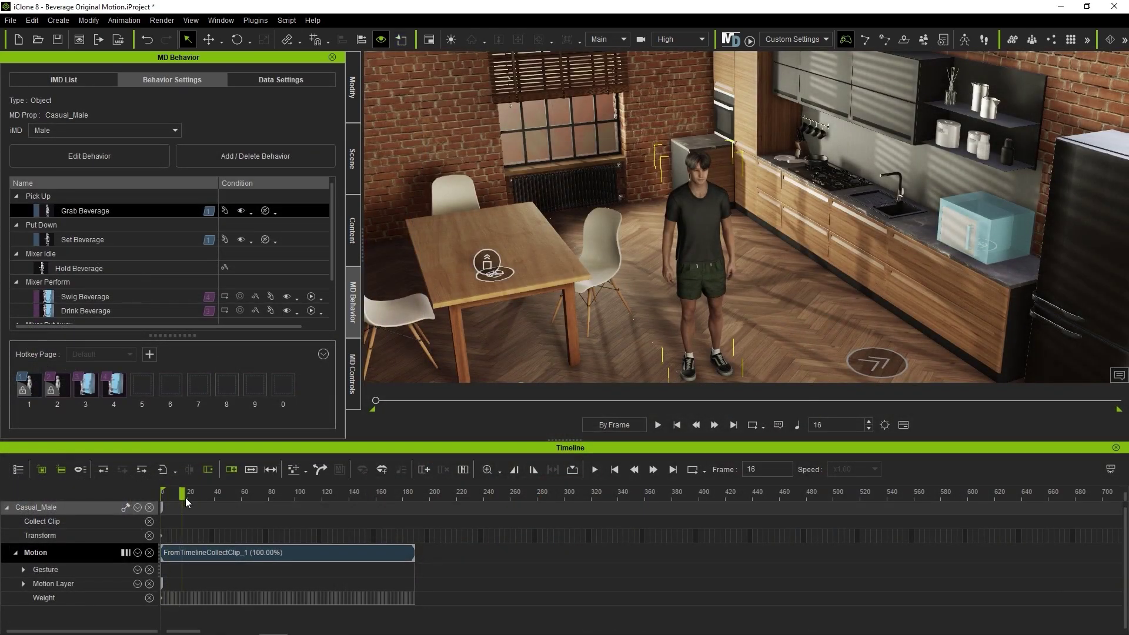
pyautogui.moveTo(185, 498); pyautogui.dragTo(400, 514)
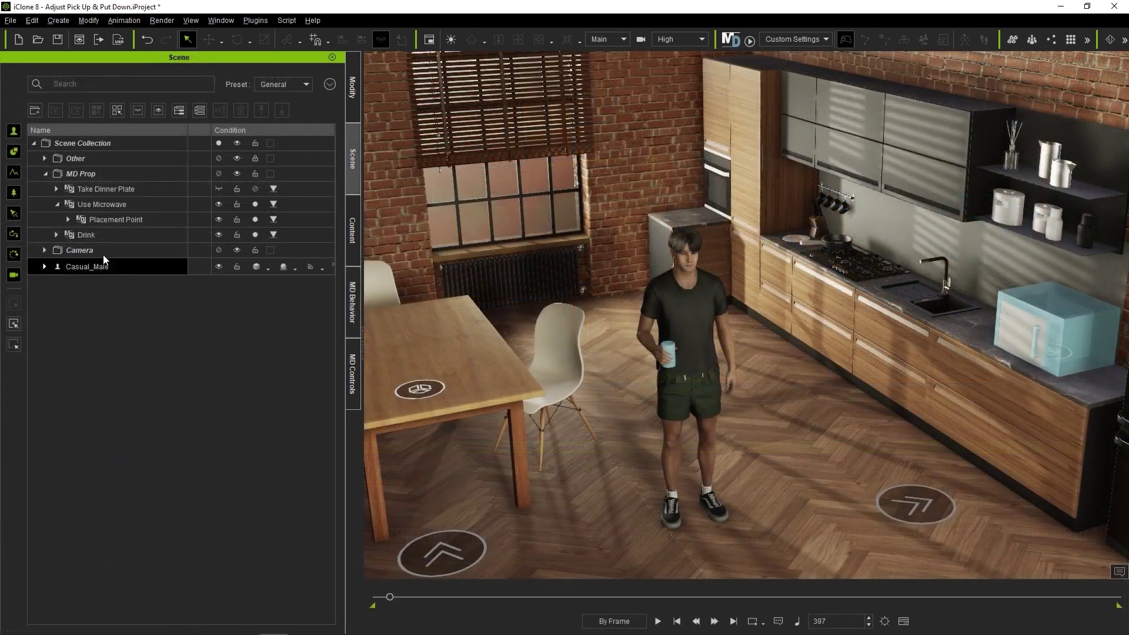
# Duplicate the microwave placement point's Male iMD and rename the copy Male_Drink
pyautogui.click(141, 220)
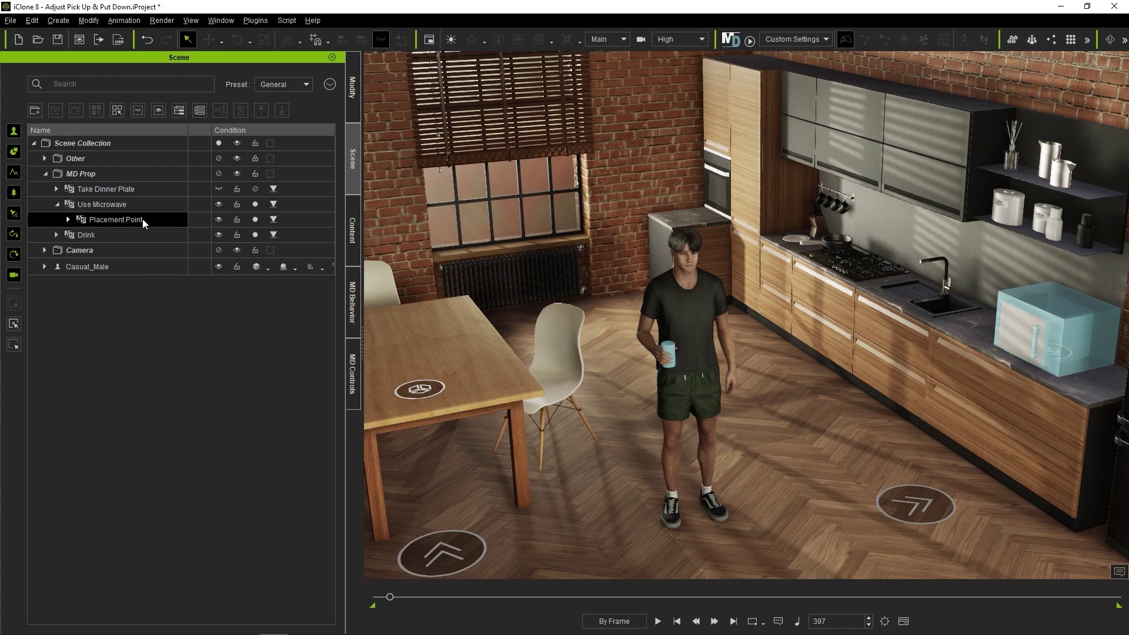
pyautogui.click(350, 321)
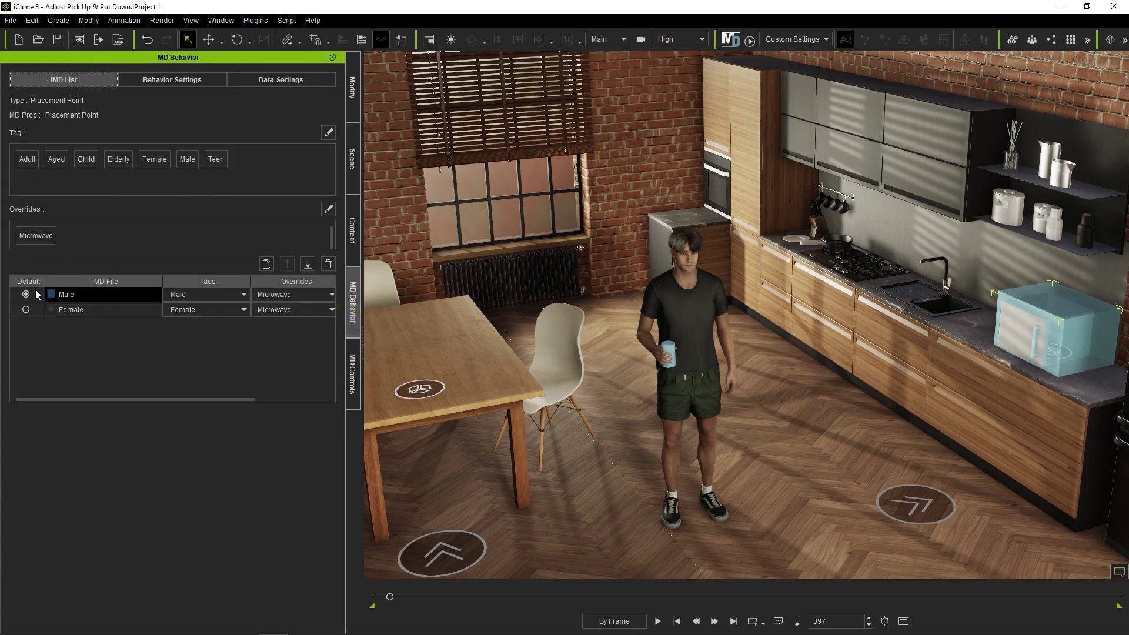
pyautogui.click(87, 299)
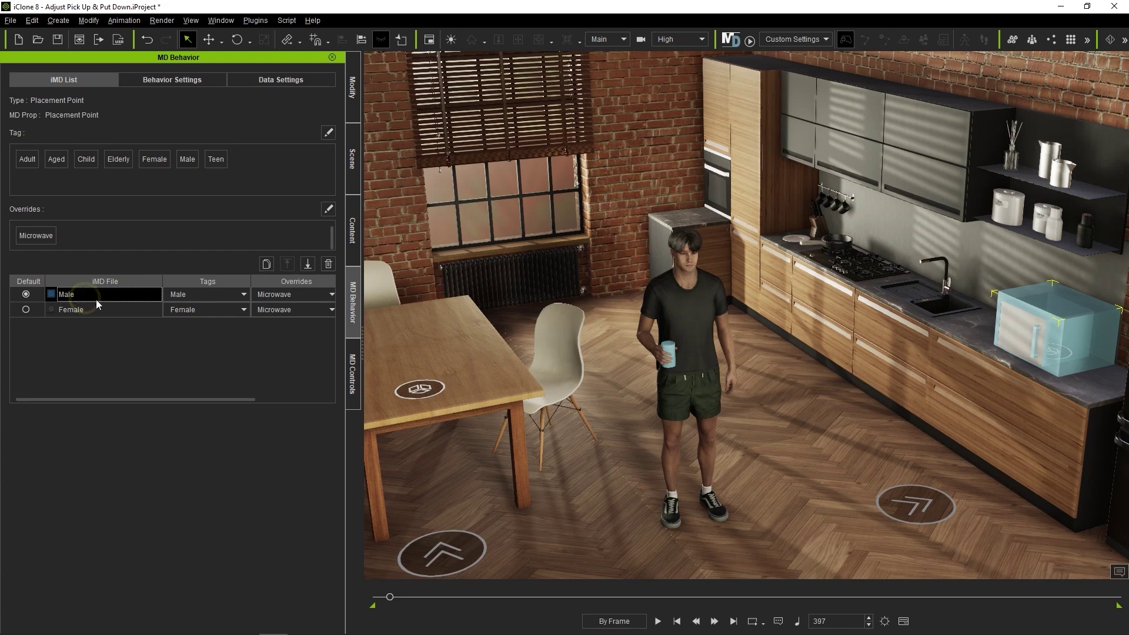
pyautogui.click(266, 264)
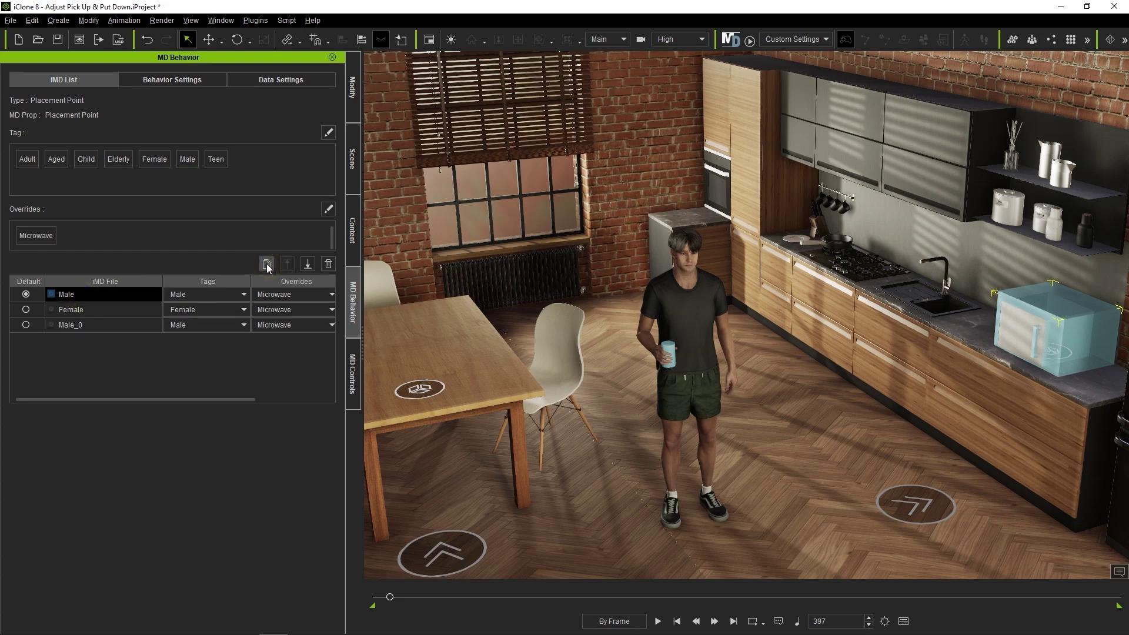
pyautogui.click(88, 327)
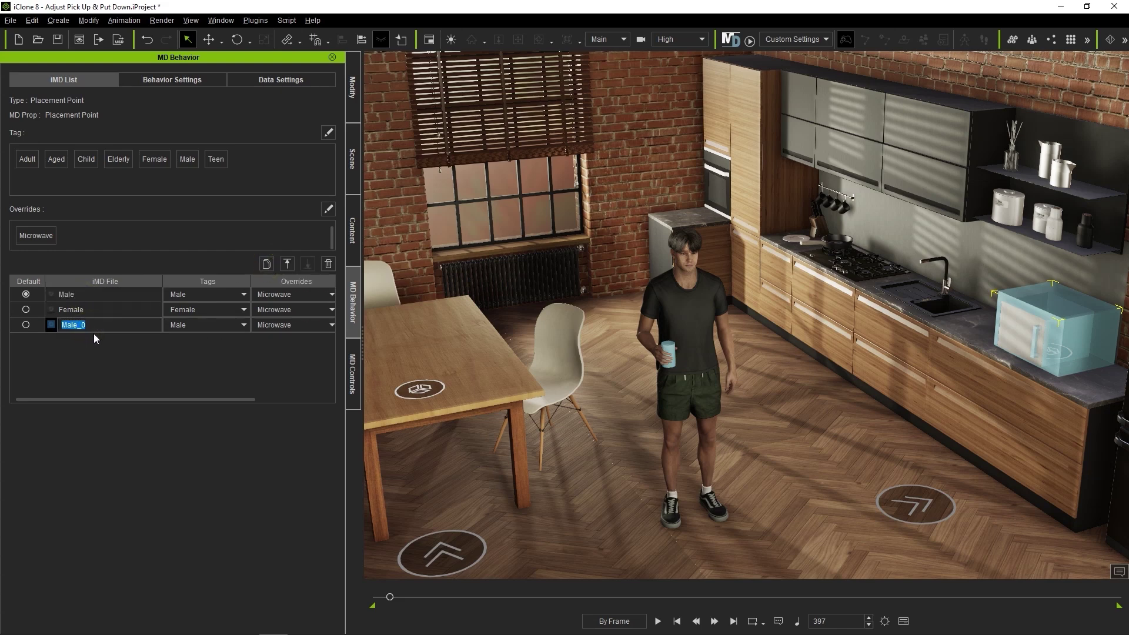
pyautogui.press('Return')
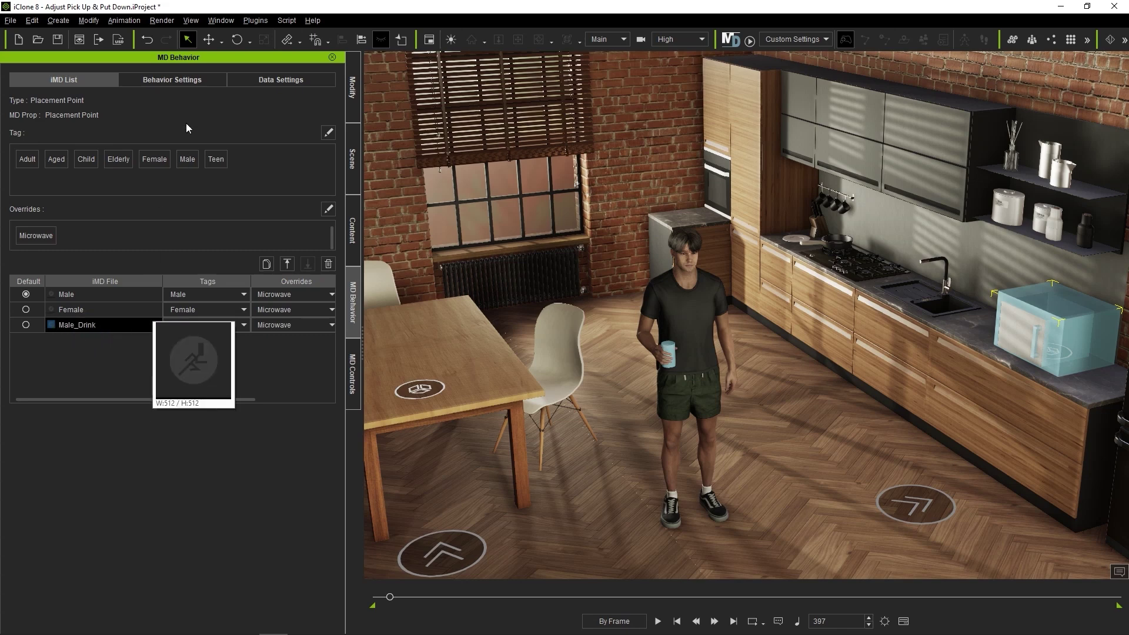
# Switch to the Male_Drink iMD and add a Casual_Male behavior with Beverage as the portable object
pyautogui.click(214, 82)
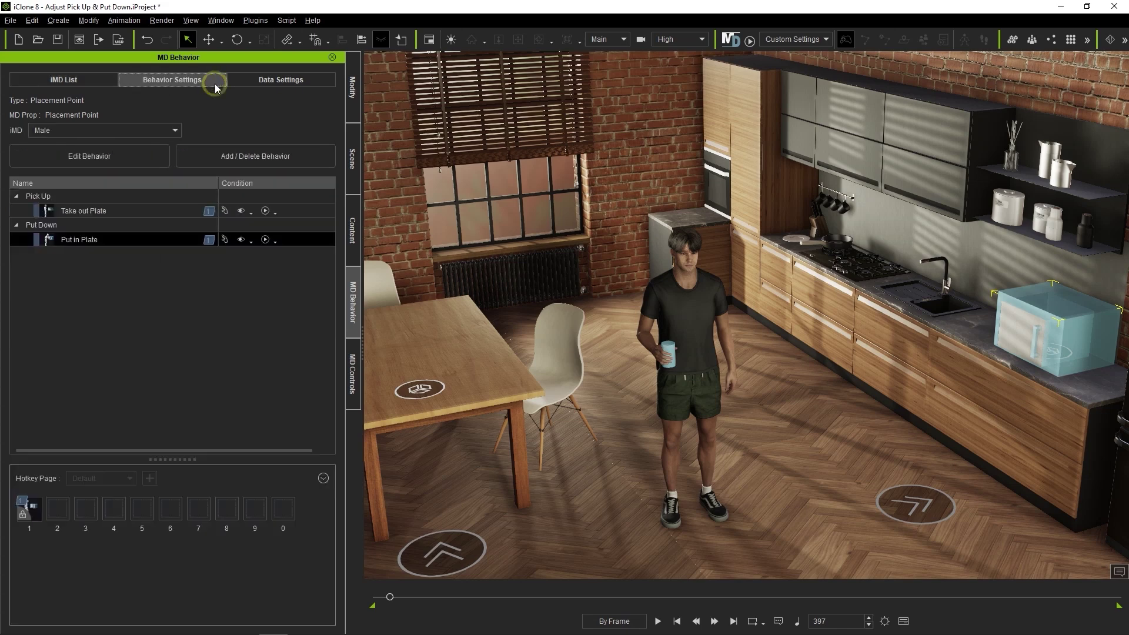
pyautogui.click(112, 129)
pyautogui.click(82, 157)
pyautogui.click(289, 154)
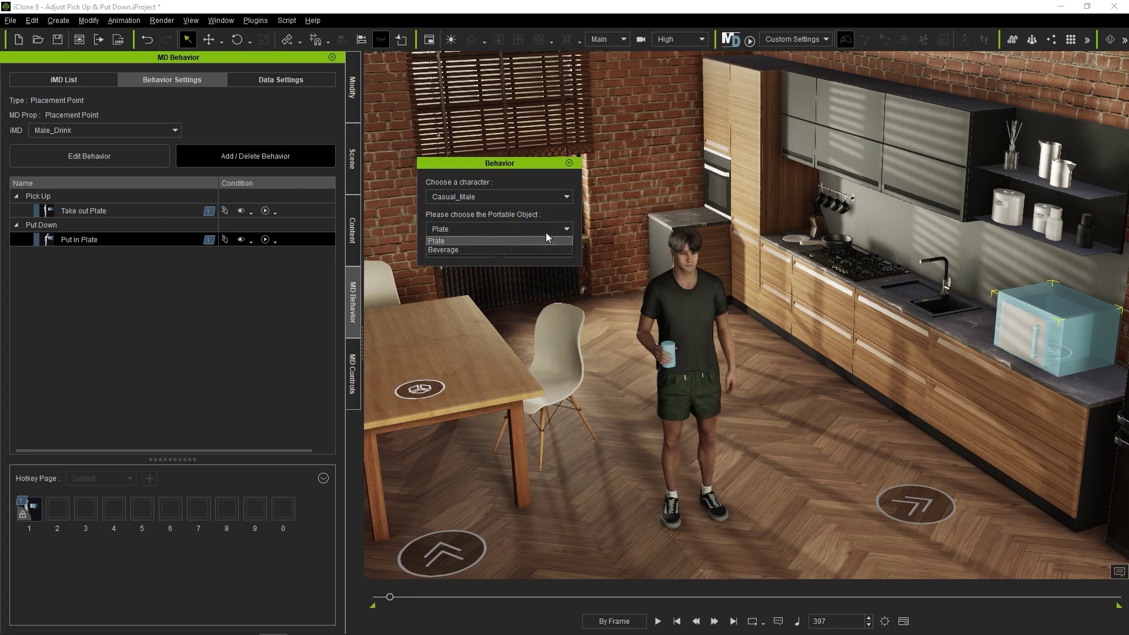
pyautogui.click(460, 249)
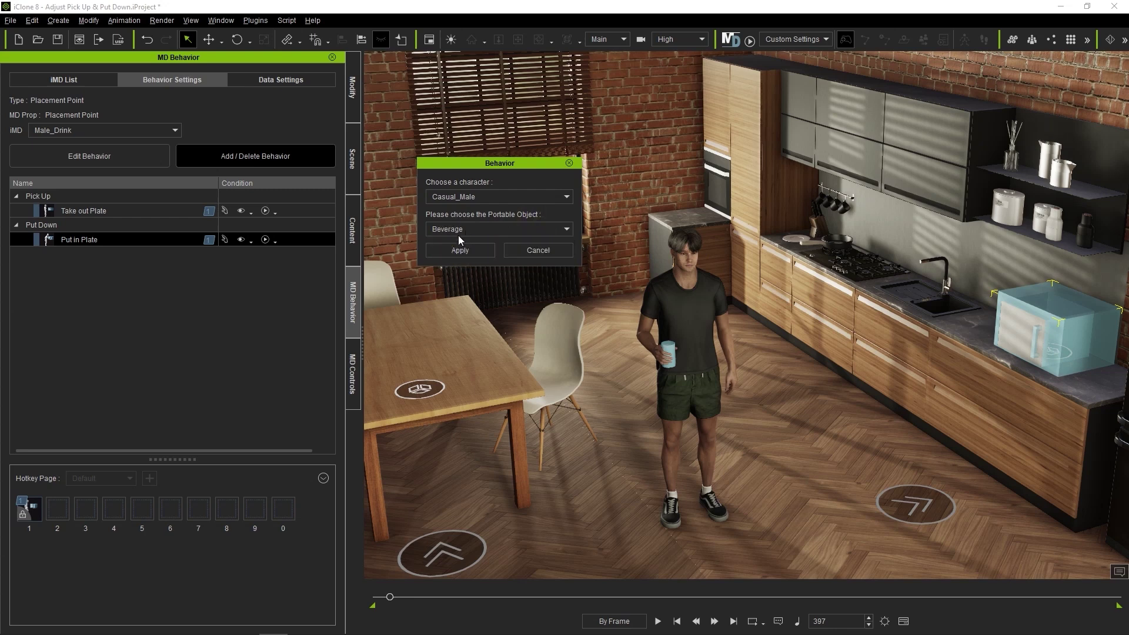
pyautogui.click(479, 256)
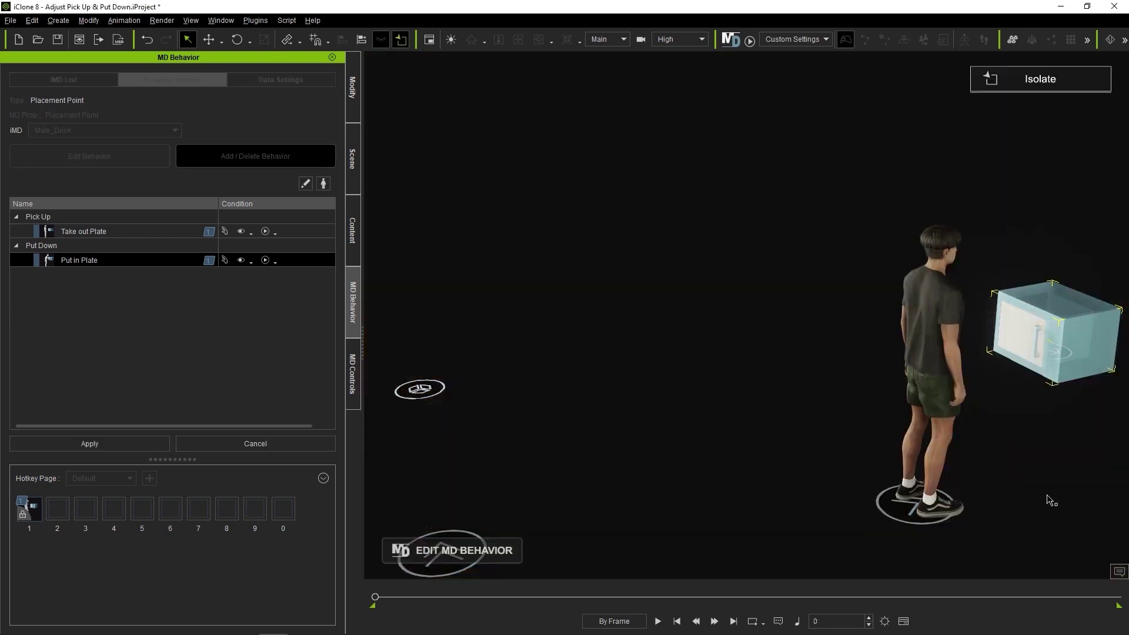
# Add the Put in Plate motion clip after the collected clip on Casual_Male's timeline
pyautogui.click(903, 621)
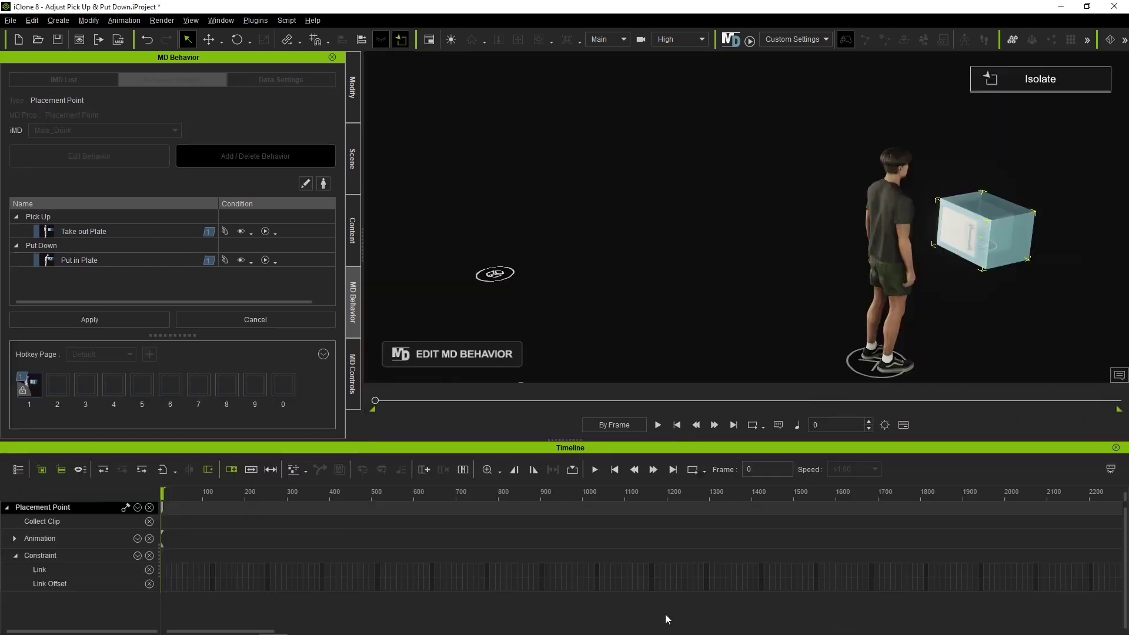
pyautogui.click(888, 265)
pyautogui.moveTo(174, 492); pyautogui.dragTo(238, 498)
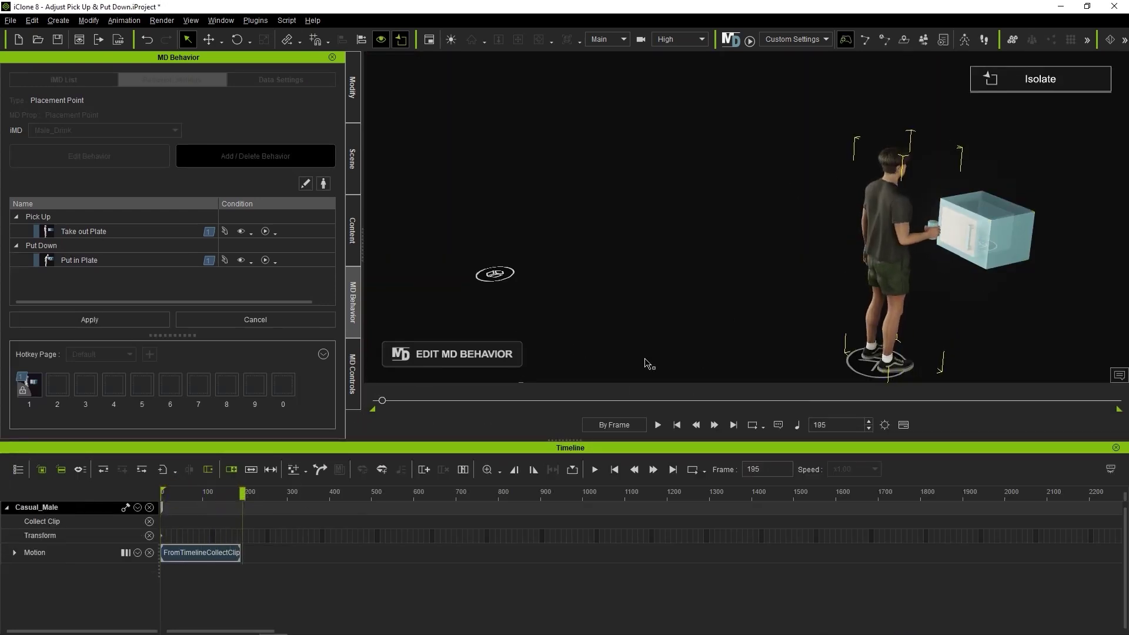
pyautogui.click(100, 259)
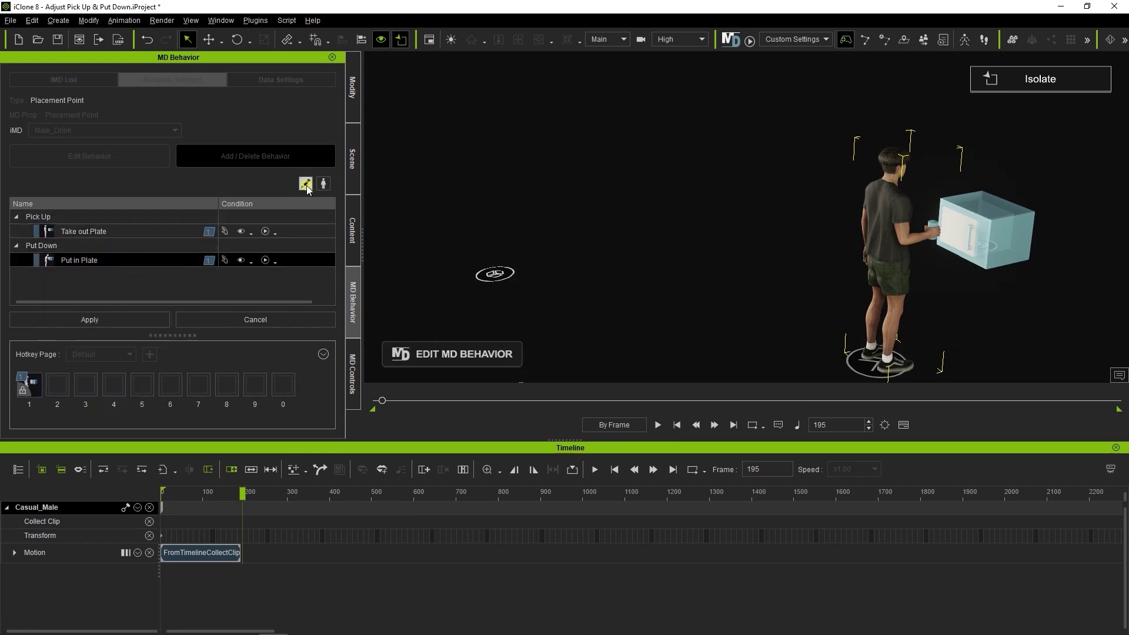
pyautogui.click(305, 184)
# View through the Preview camera, frame the character and play the put-down from frame 168
pyautogui.moveTo(240, 491); pyautogui.dragTo(232, 492)
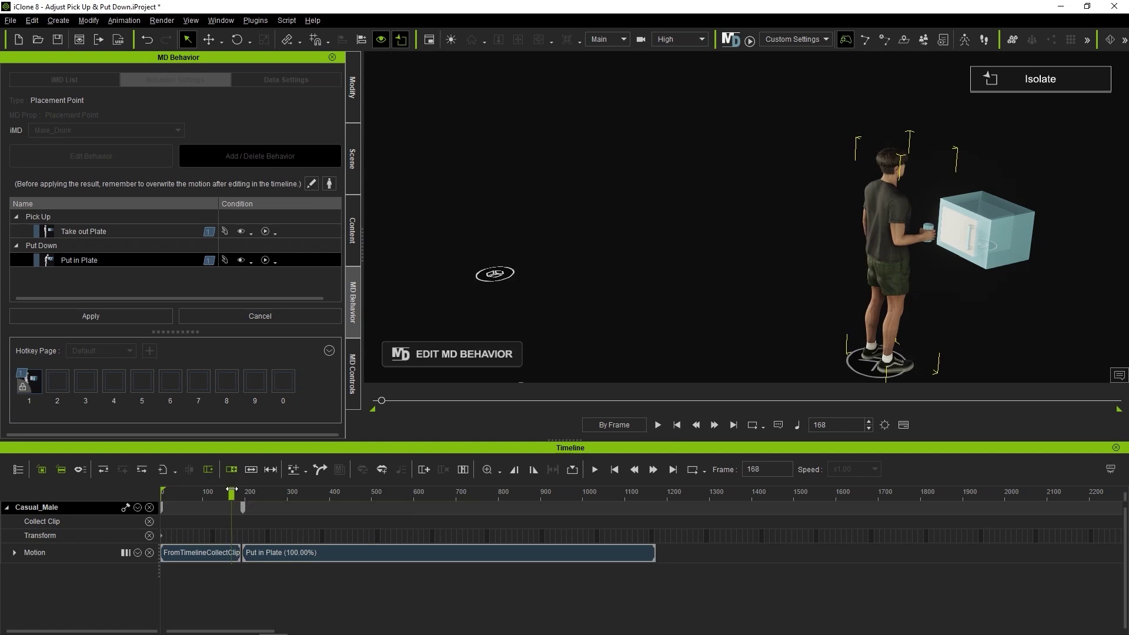
pyautogui.click(607, 39)
pyautogui.click(603, 50)
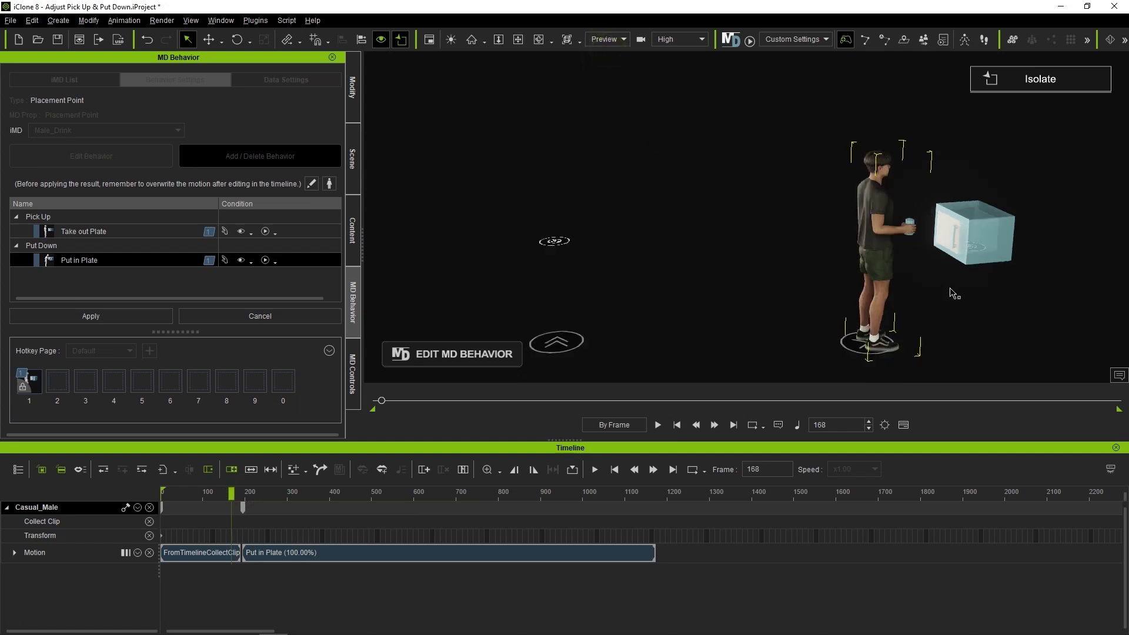
pyautogui.scroll(5, 849, 186)
pyautogui.moveTo(826, 180); pyautogui.dragTo(790, 186, button='middle')
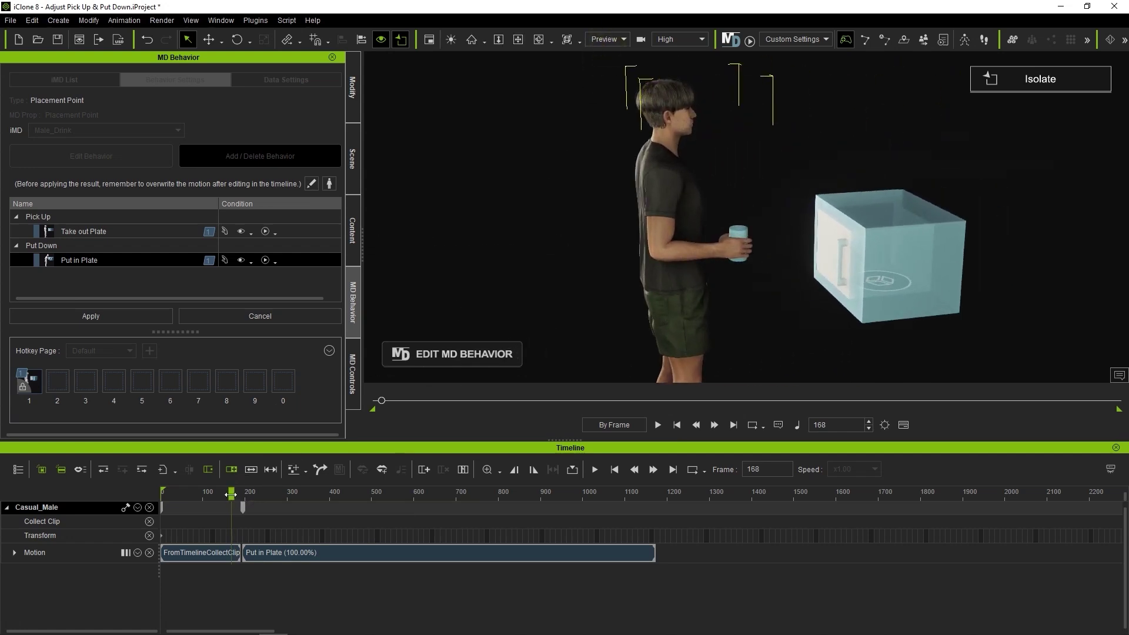
pyautogui.moveTo(231, 495); pyautogui.dragTo(419, 474)
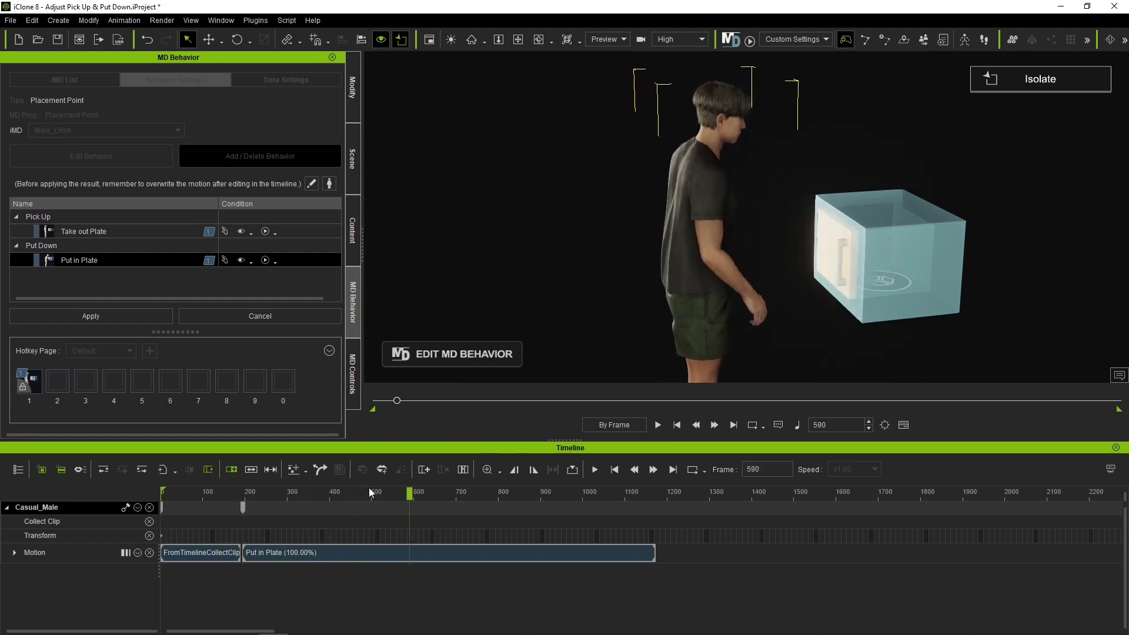
# Sample the collected clip to a new Motion Layer and select its last key at frame 189
pyautogui.click(243, 506)
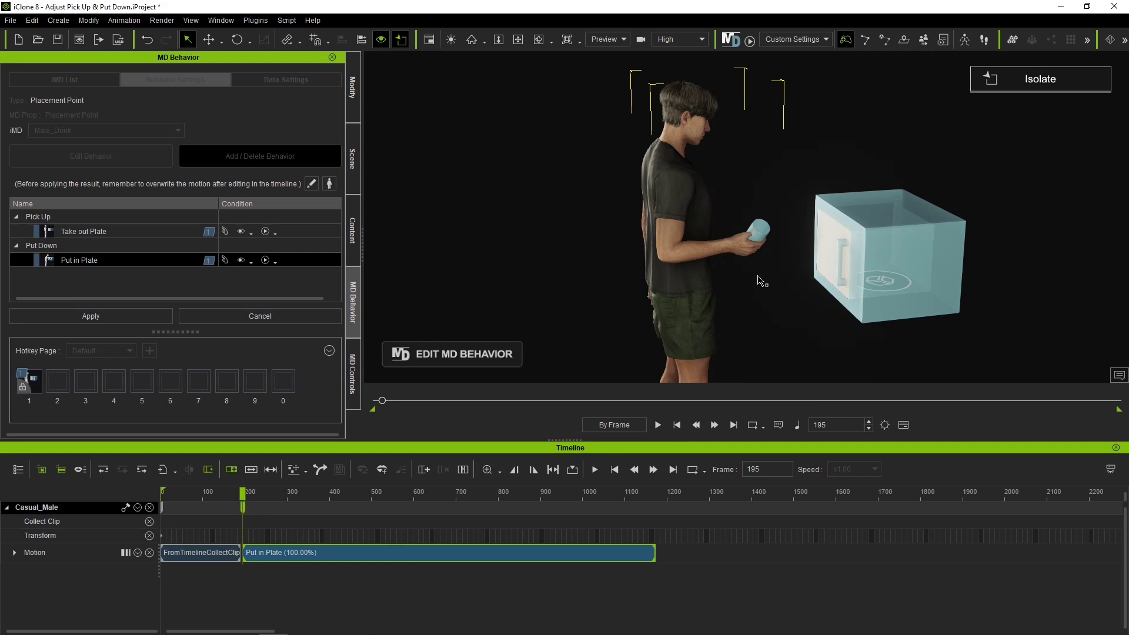
pyautogui.click(215, 553)
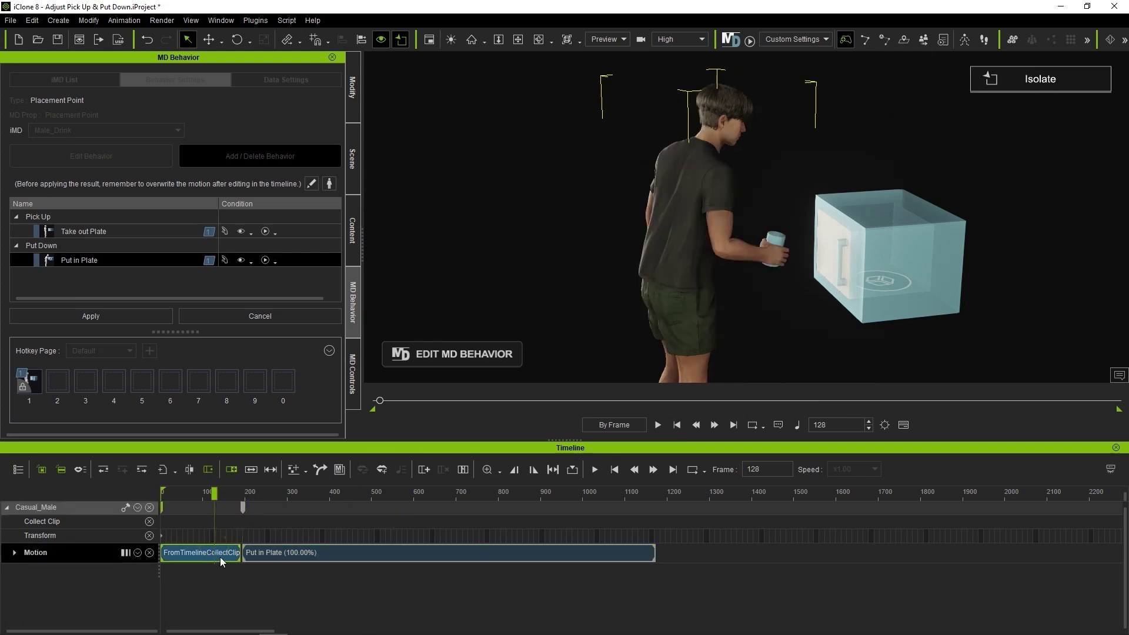
pyautogui.rightClick(221, 559)
pyautogui.moveTo(347, 197)
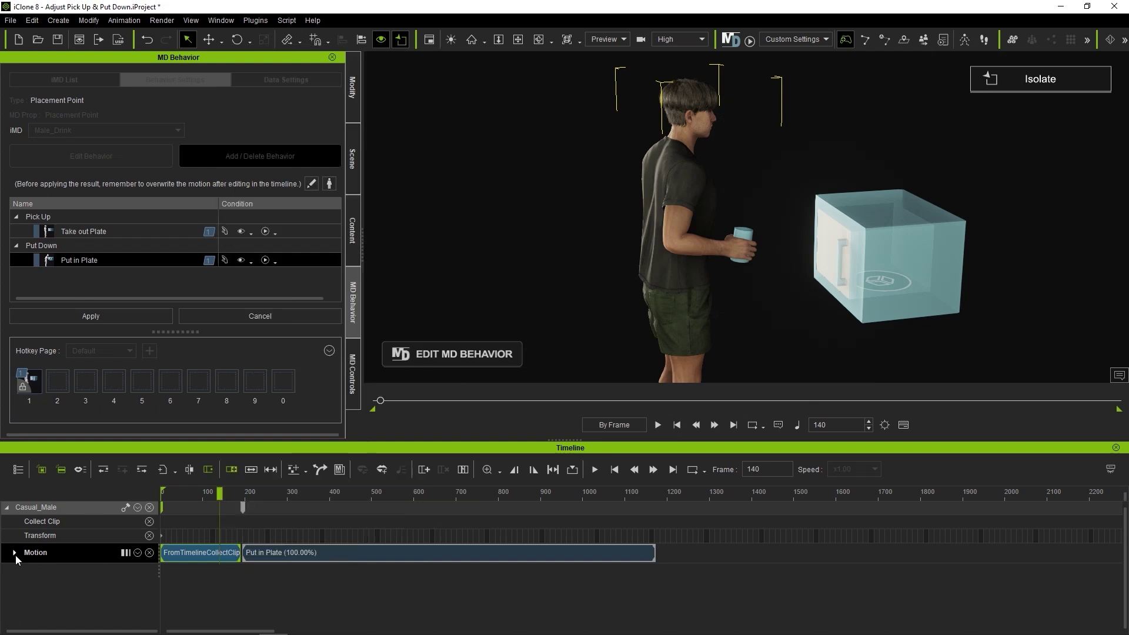
pyautogui.click(14, 553)
pyautogui.scroll(6, 248, 555)
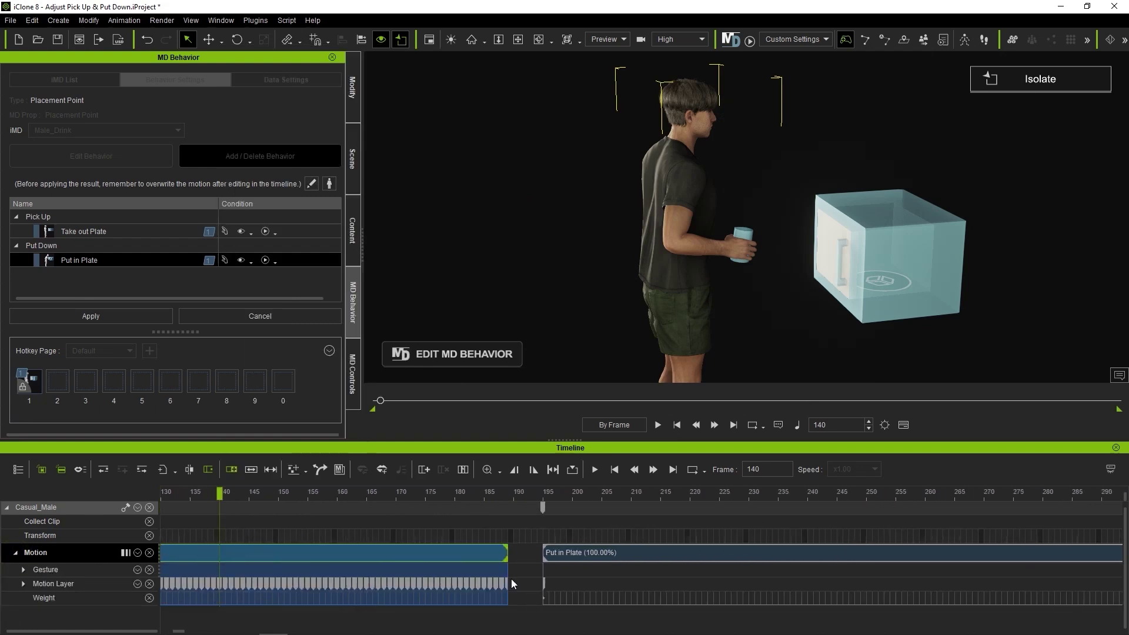
pyautogui.click(509, 583)
# In Edit Motion Layer, paste the frame-189 end pose at frame 195 and play it back
pyautogui.click(353, 87)
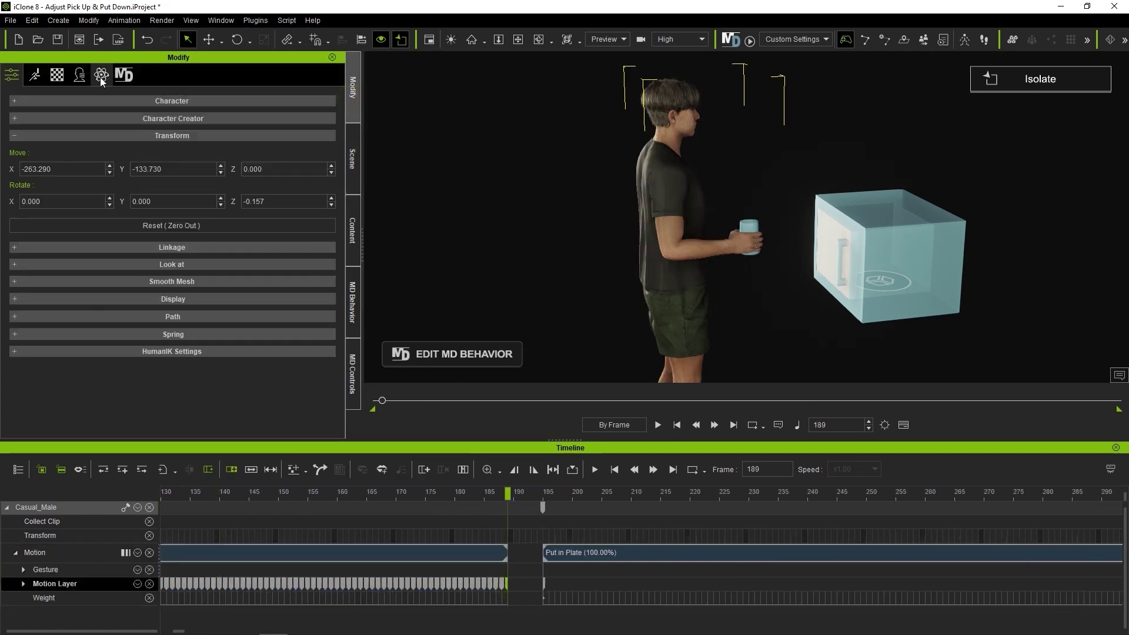
pyautogui.click(35, 75)
pyautogui.click(221, 196)
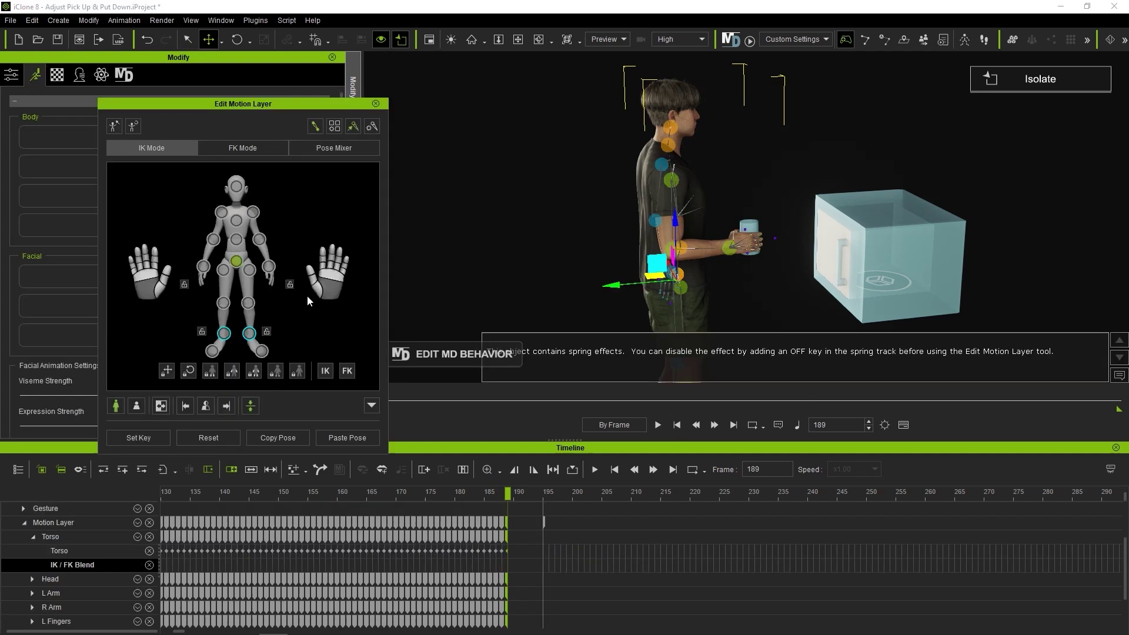
pyautogui.click(277, 438)
pyautogui.scroll(3, 411, 529)
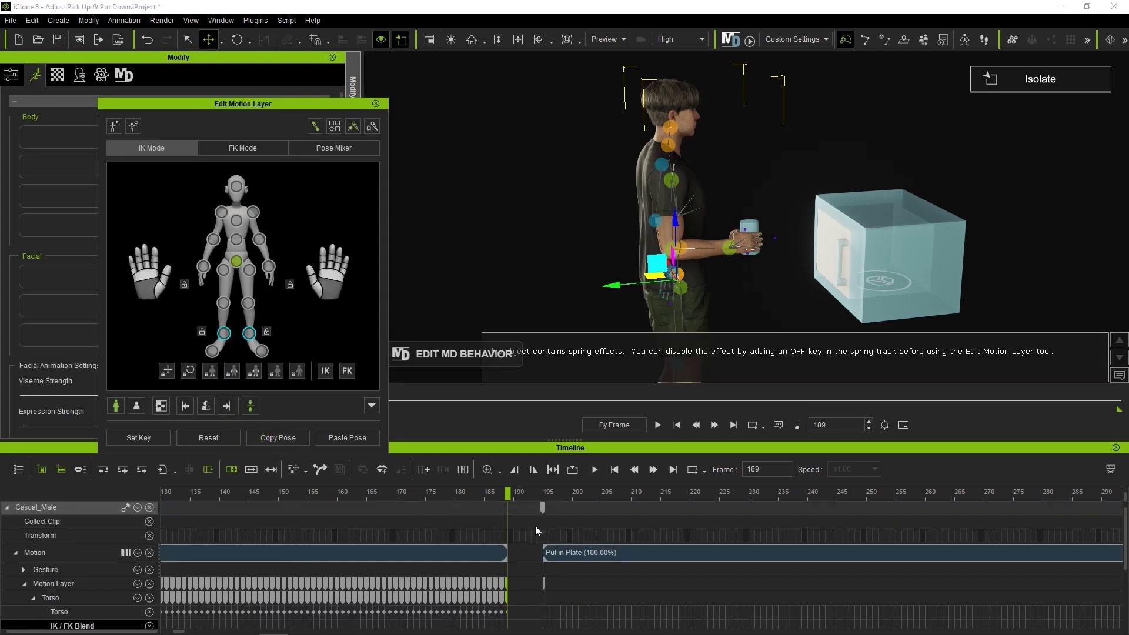
pyautogui.click(541, 509)
pyautogui.click(353, 437)
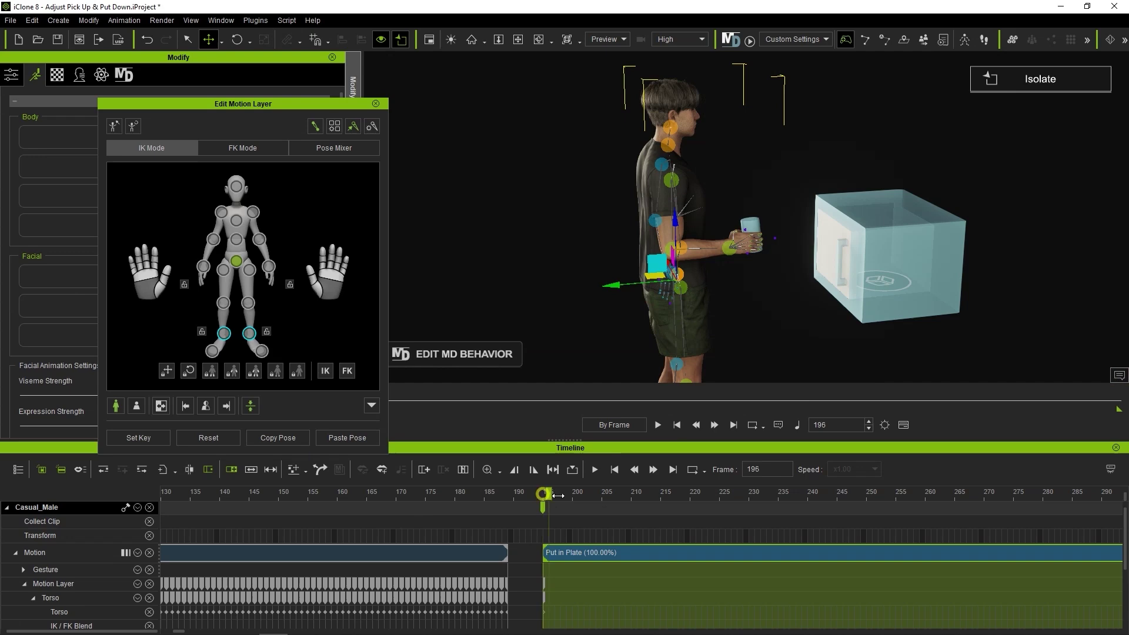
pyautogui.moveTo(558, 496); pyautogui.dragTo(708, 496)
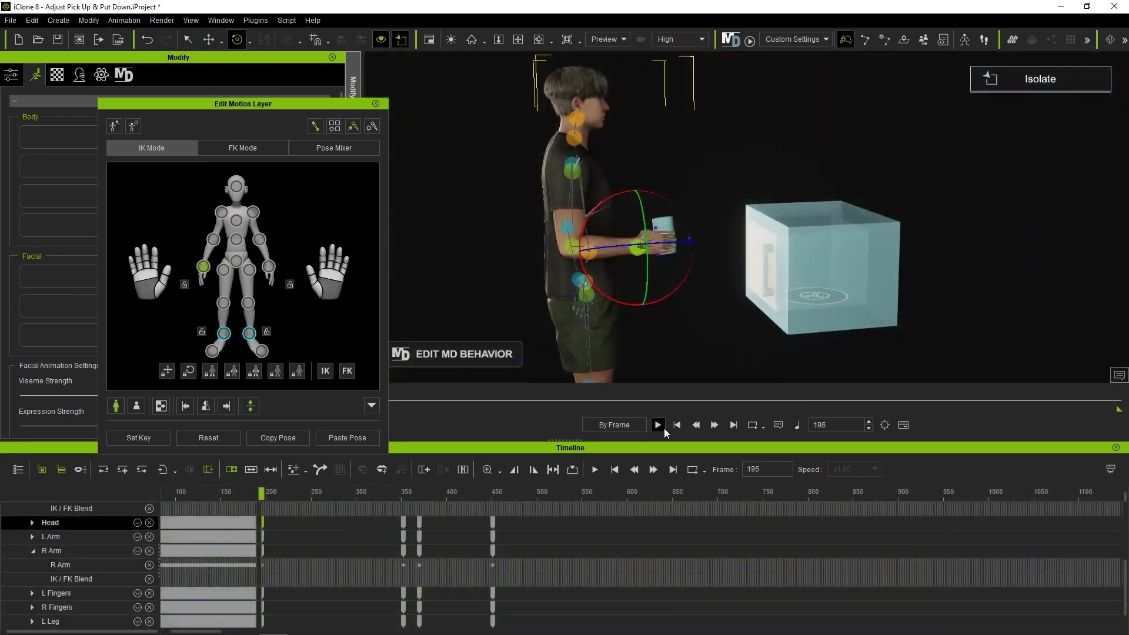
pyautogui.click(658, 426)
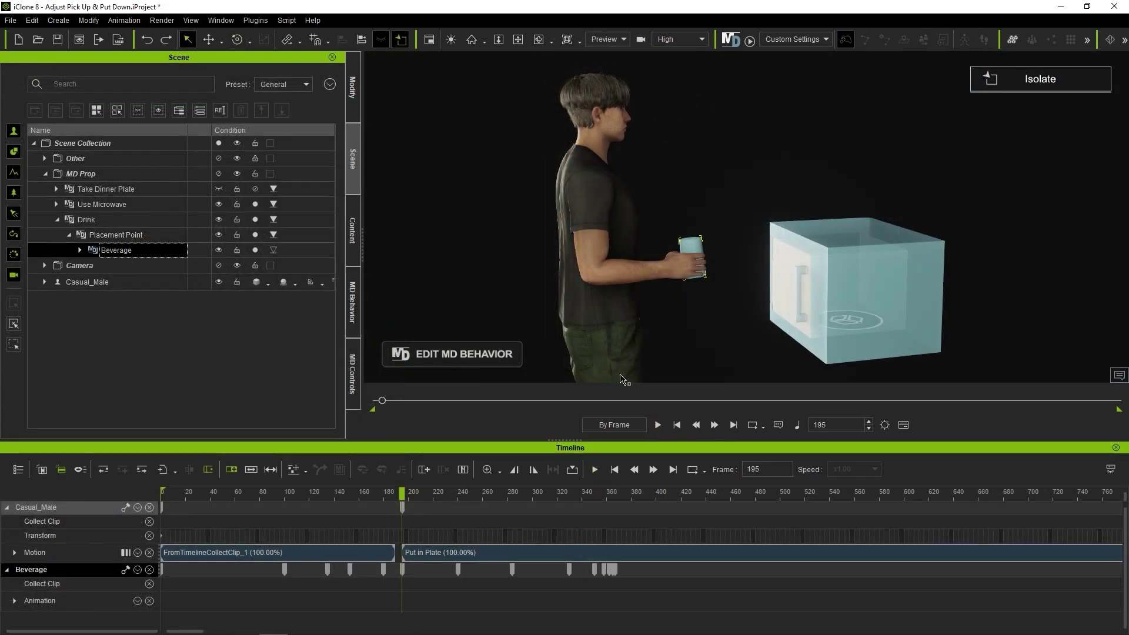
# Show the Beverage's Constraint track and review the cup entering the box from frame 195
pyautogui.click(137, 570)
pyautogui.click(148, 611)
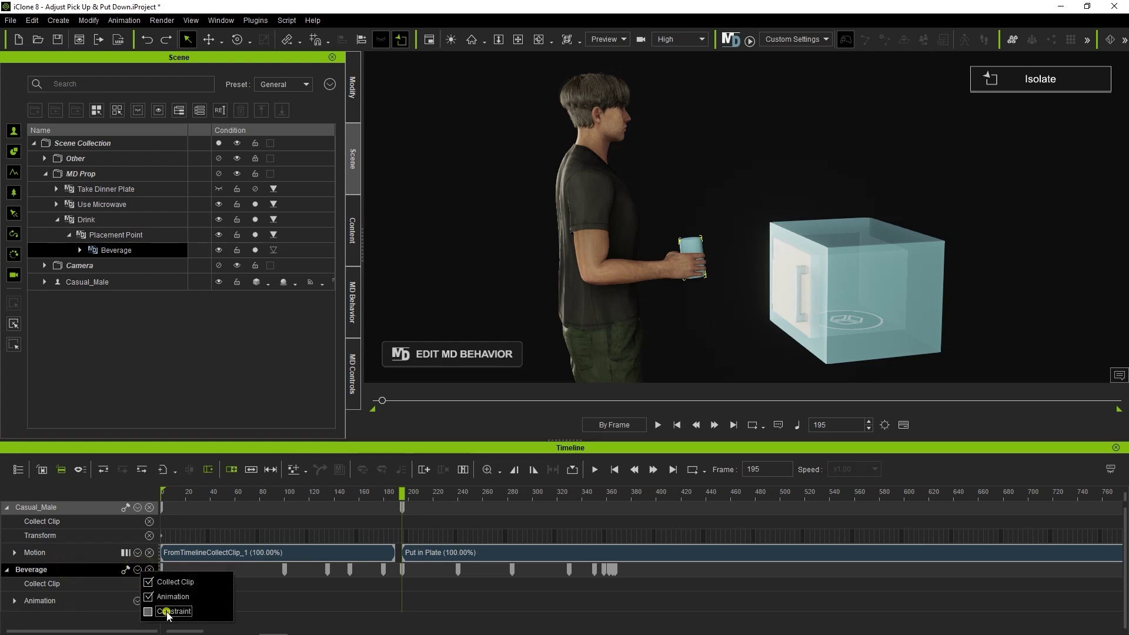
pyautogui.click(402, 569)
pyautogui.scroll(-1, 397, 571)
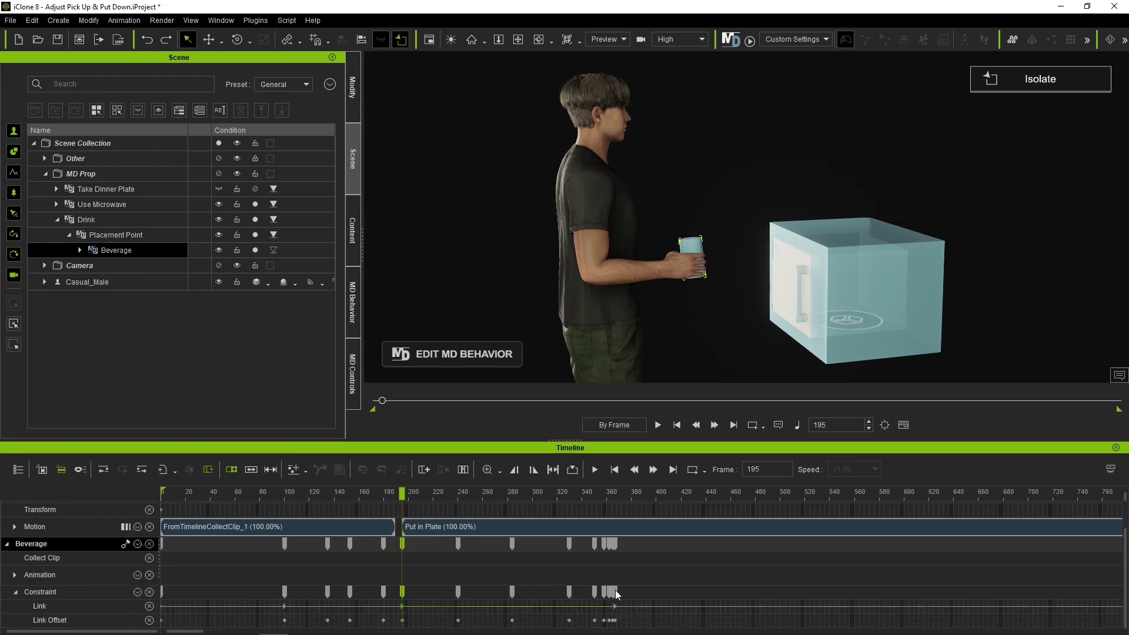
pyautogui.moveTo(423, 493); pyautogui.dragTo(422, 566)
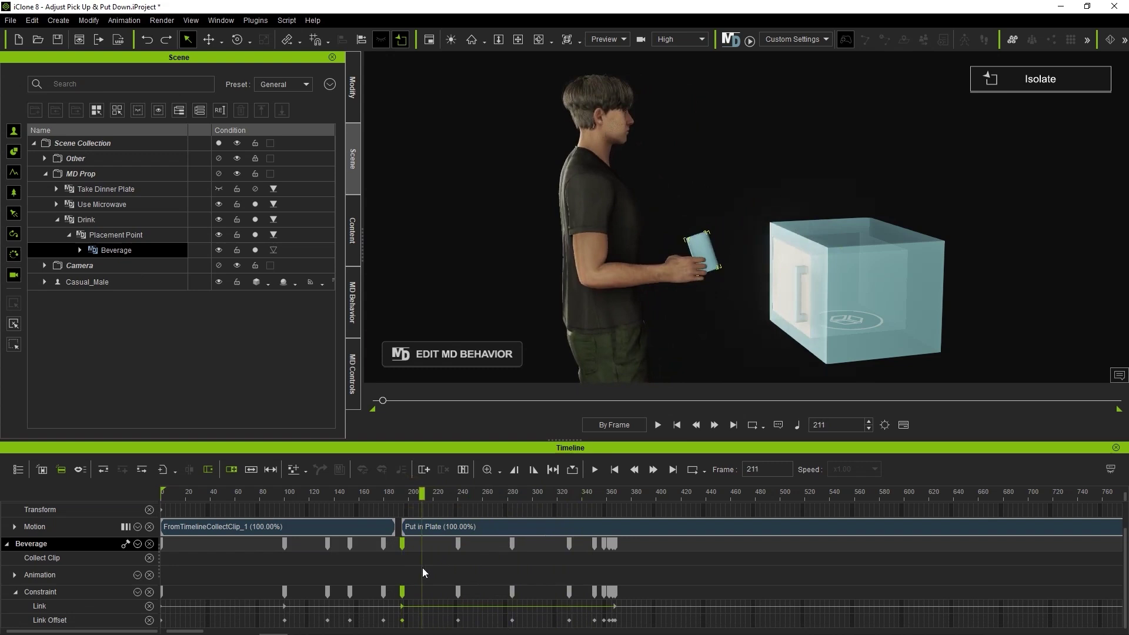
# Delete the Beverage's Link Offset keys between frames 240 and 360, back at frame 195
pyautogui.moveTo(450, 627); pyautogui.dragTo(541, 623)
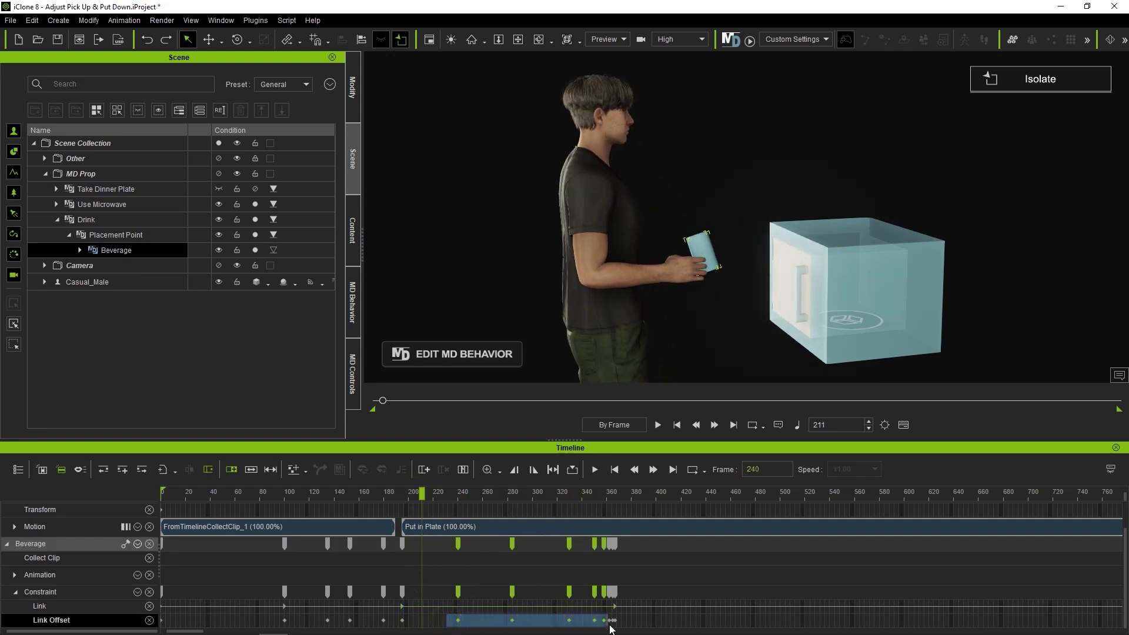
pyautogui.moveTo(614, 628); pyautogui.dragTo(615, 628)
pyautogui.press('Delete')
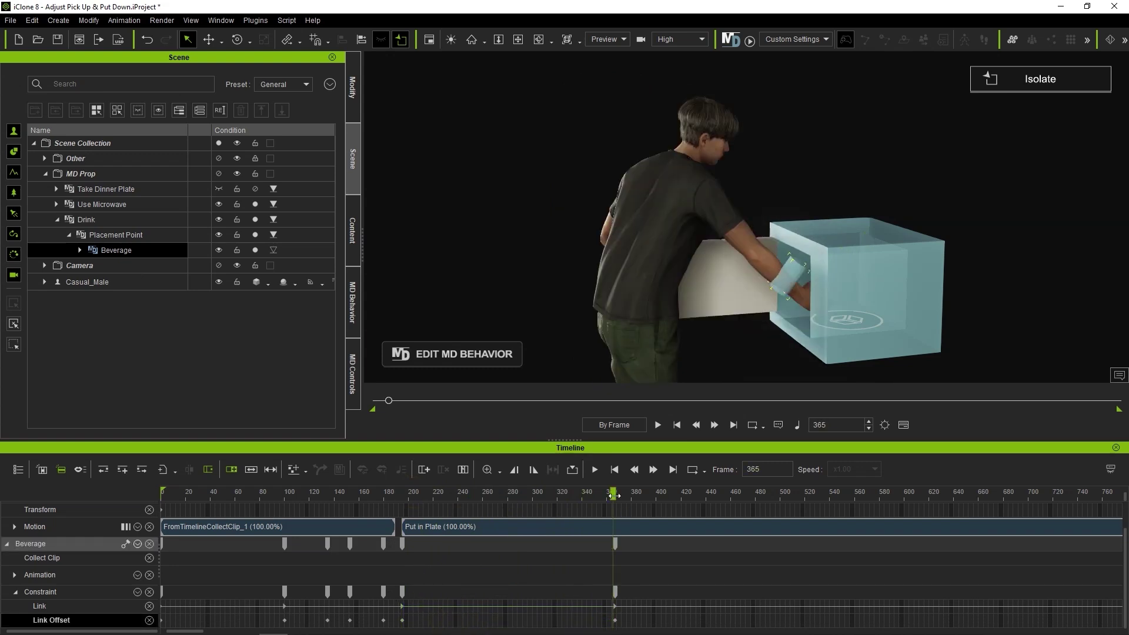
pyautogui.moveTo(614, 496); pyautogui.dragTo(410, 552)
pyautogui.click(352, 103)
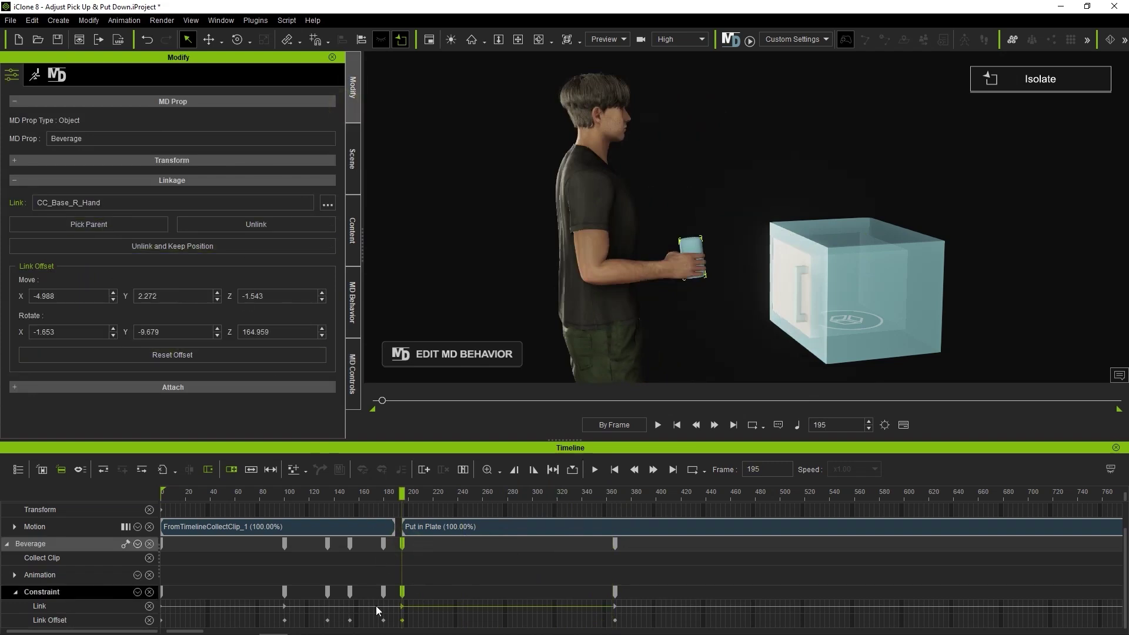
# Select the Link Offset key at frame 180 and check the cup's grip at frames 367 and 299
pyautogui.click(383, 621)
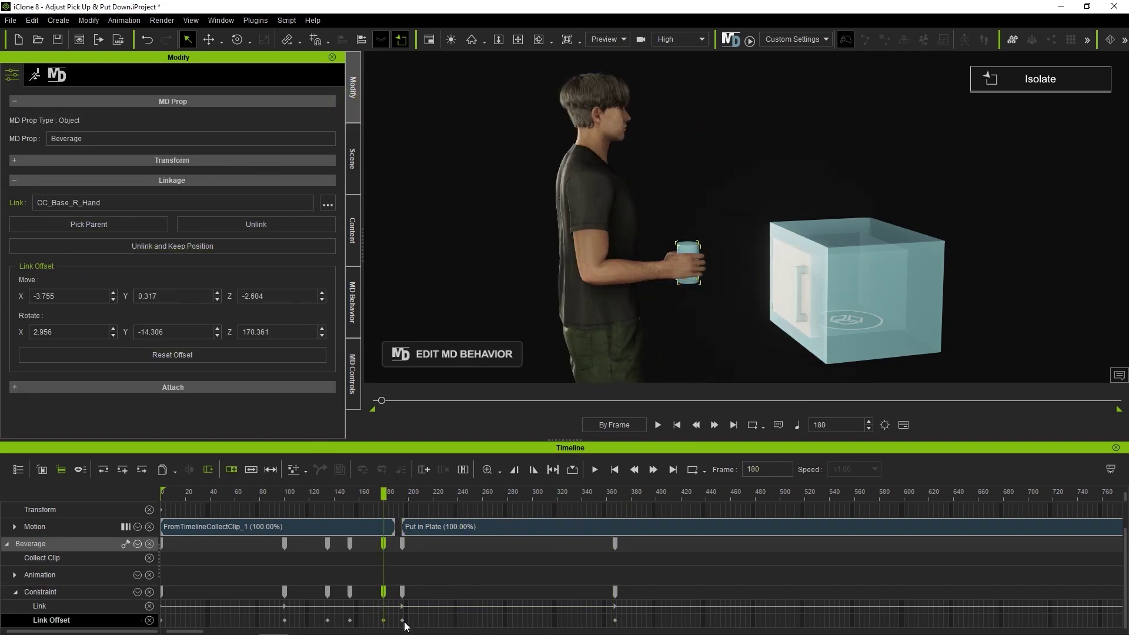
pyautogui.moveTo(402, 494); pyautogui.dragTo(615, 494)
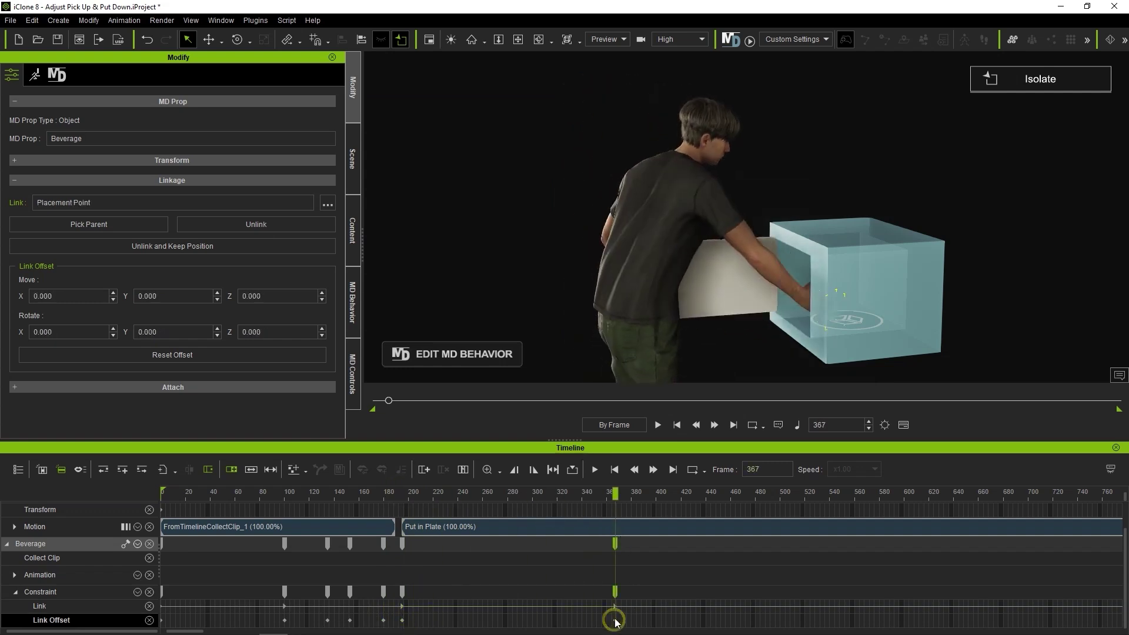
pyautogui.scroll(6, 751, 284)
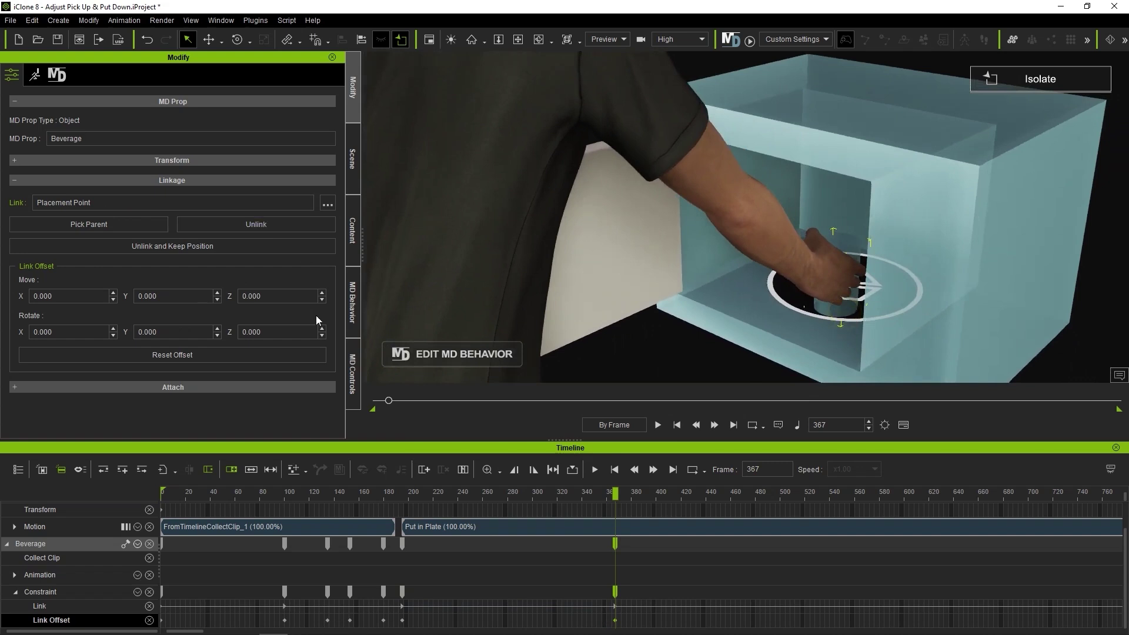
pyautogui.moveTo(464, 508); pyautogui.dragTo(532, 518)
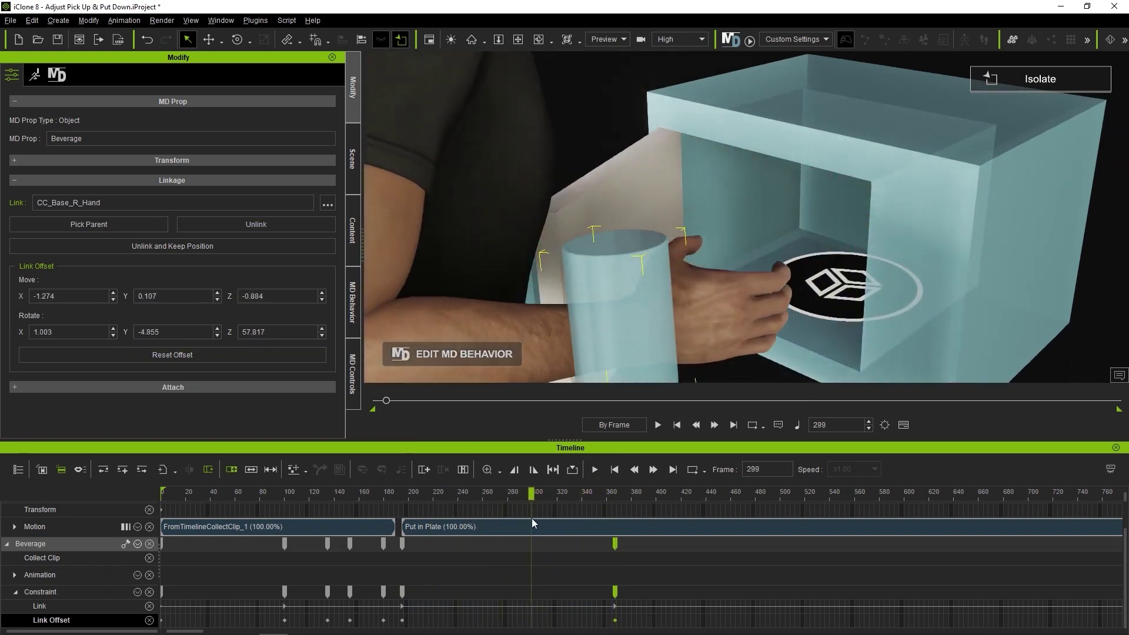
# Give the Link Offset key at frame 367 a Step transition curve and play to check
pyautogui.click(615, 620)
pyautogui.rightClick(615, 620)
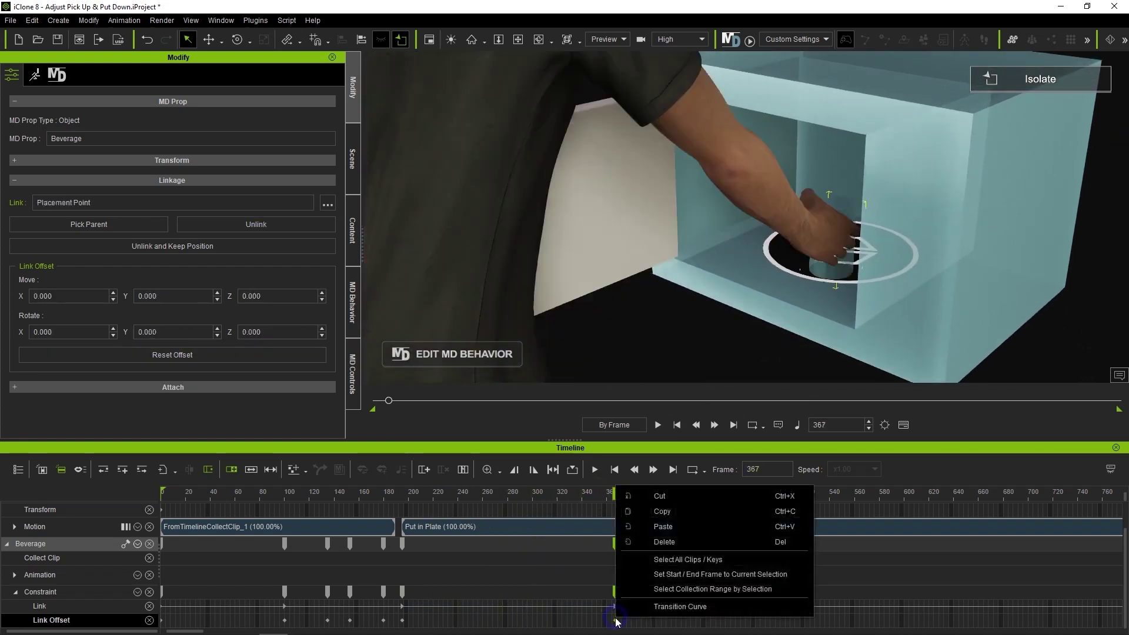
pyautogui.click(720, 613)
pyautogui.click(330, 470)
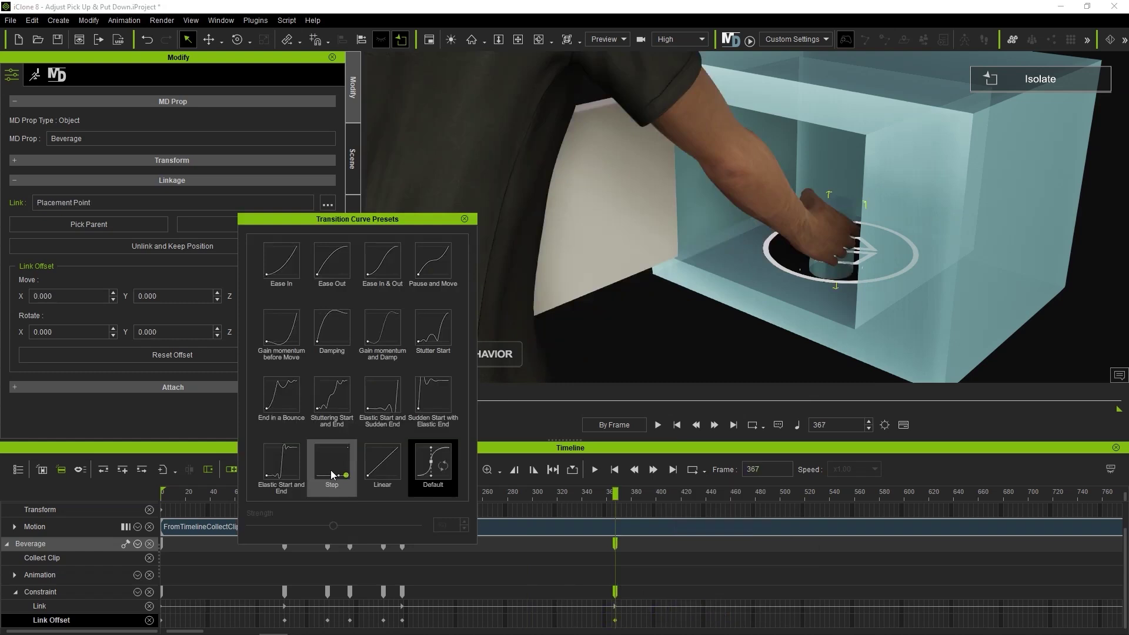
pyautogui.press('space')
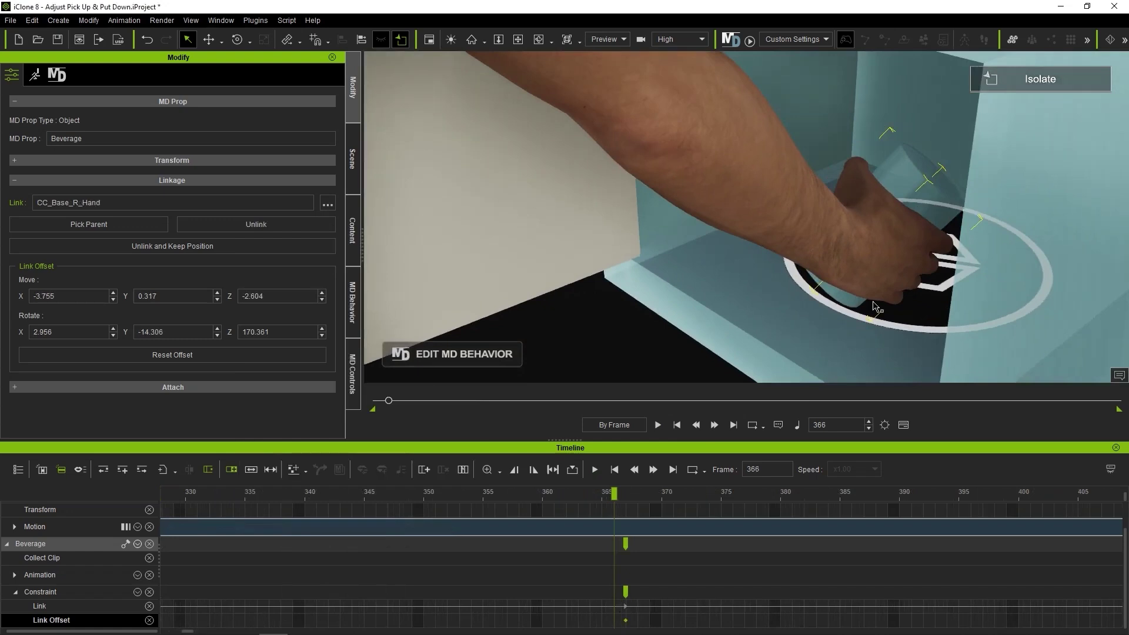
# Rotate and move the cup into the hand's grip at frame 366, then replay the put-down
pyautogui.press('e')
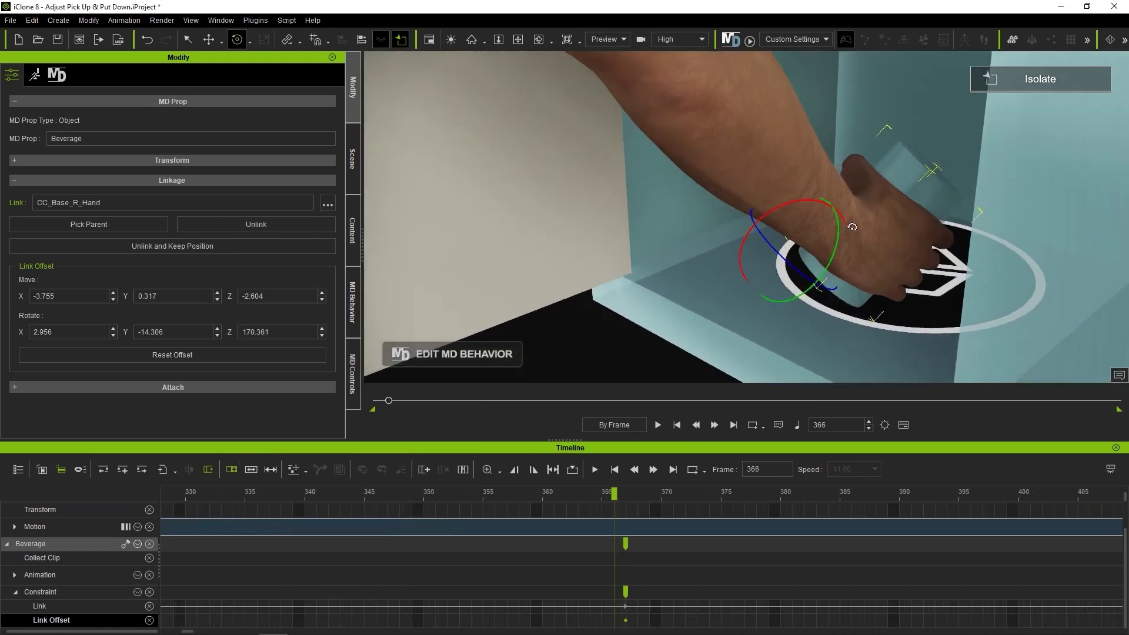
pyautogui.moveTo(852, 226); pyautogui.dragTo(893, 230)
pyautogui.moveTo(822, 242); pyautogui.dragTo(856, 235)
pyautogui.moveTo(857, 235); pyautogui.dragTo(841, 206, button='right')
pyautogui.press('w')
pyautogui.moveTo(769, 207); pyautogui.dragTo(788, 268)
pyautogui.moveTo(787, 268); pyautogui.dragTo(855, 317, button='right')
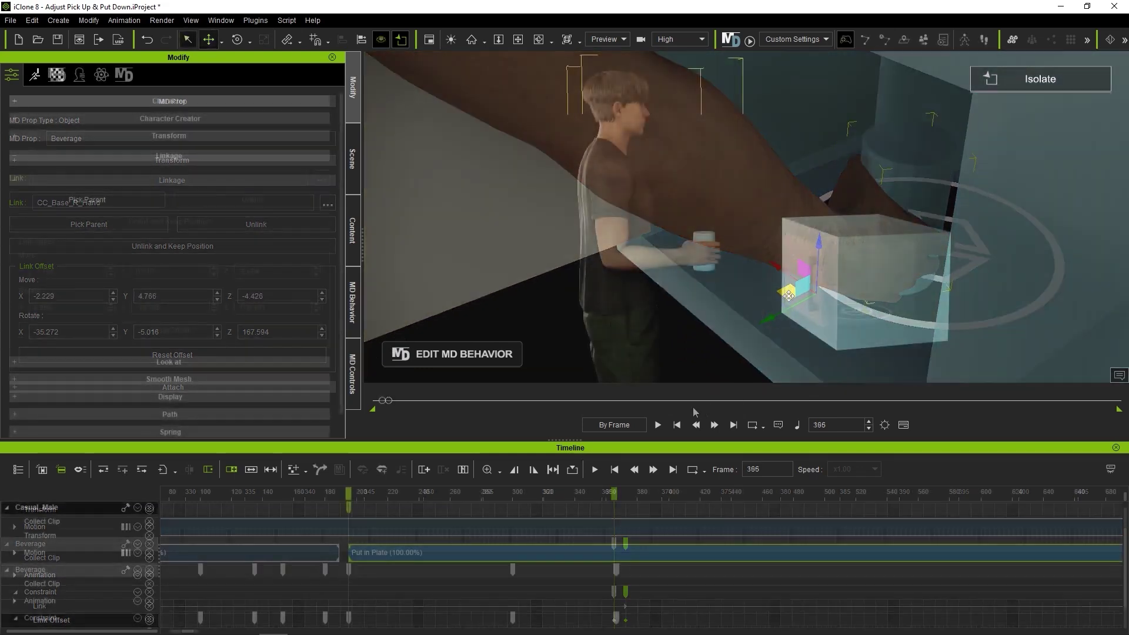
pyautogui.click(657, 425)
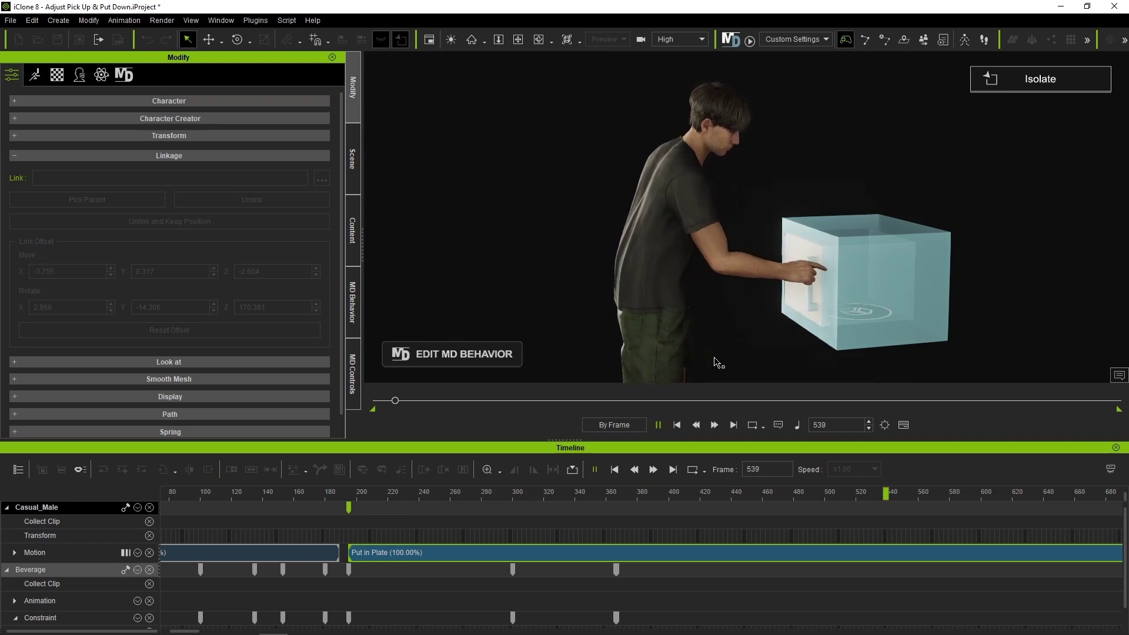
# Set the collection range to the edited clip and overwrite the Put in Plate behavior motion with it
pyautogui.click(743, 496)
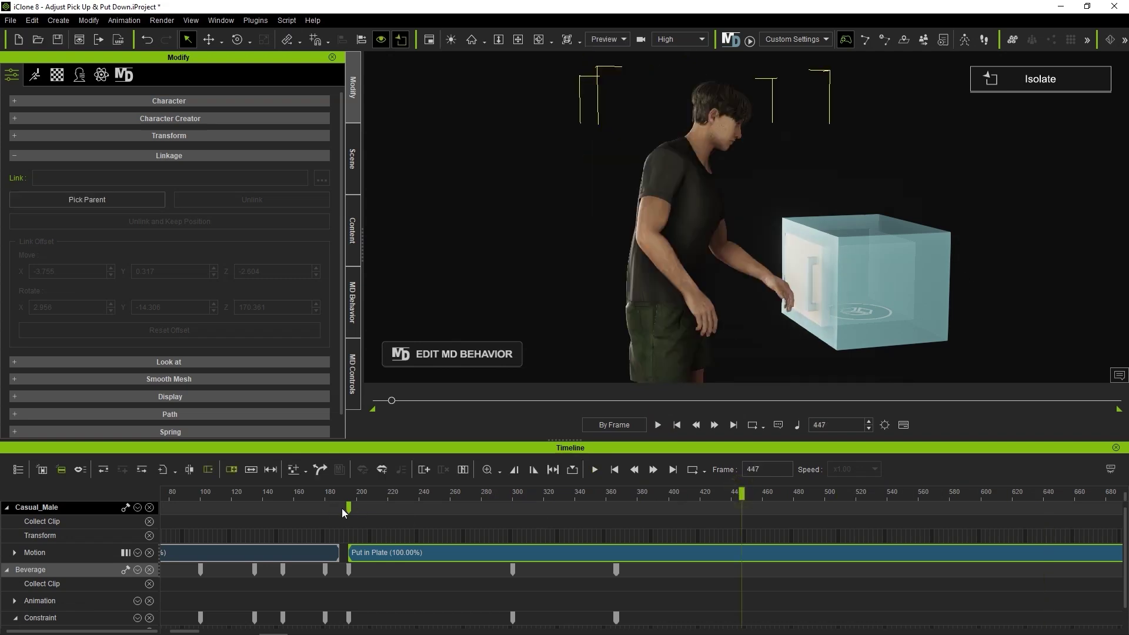
pyautogui.click(351, 494)
pyautogui.click(354, 322)
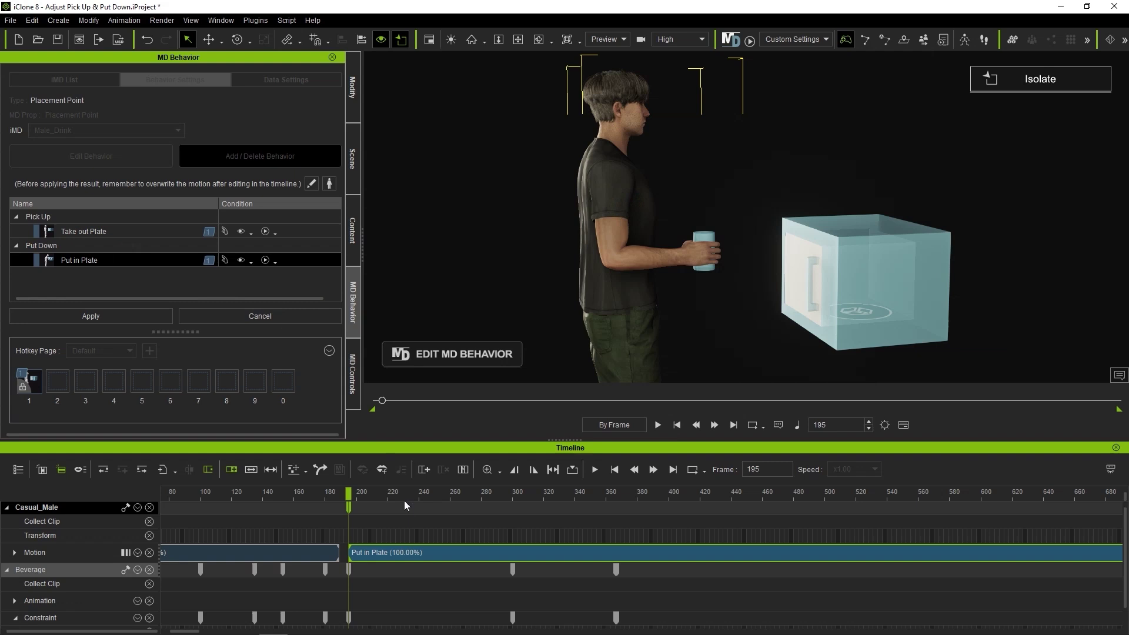
pyautogui.rightClick(384, 553)
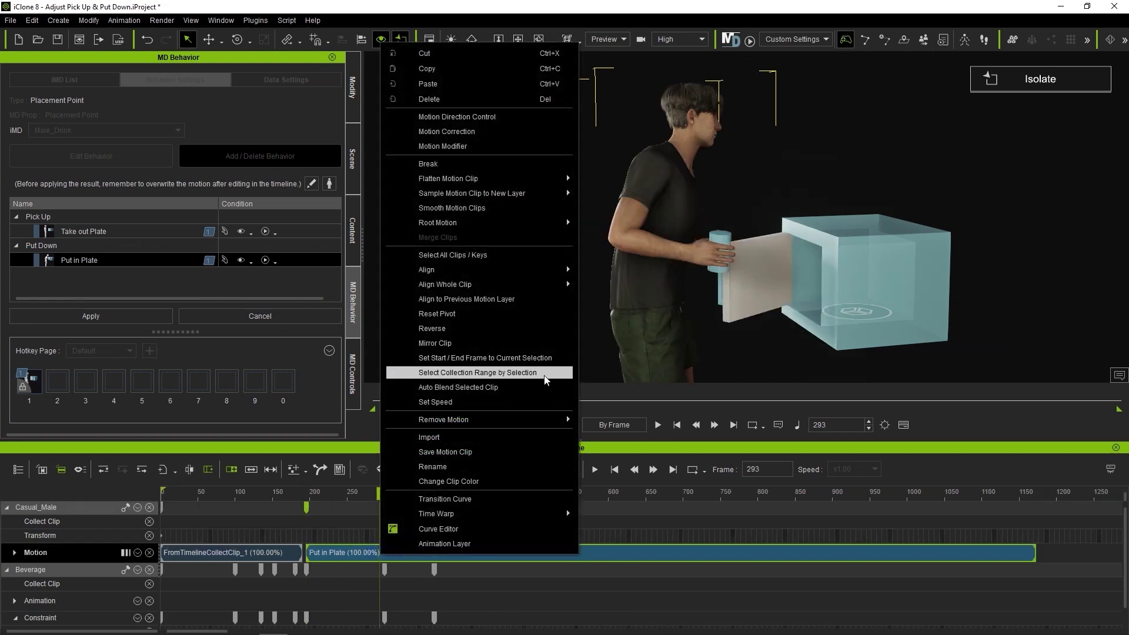
pyautogui.click(513, 373)
pyautogui.rightClick(387, 520)
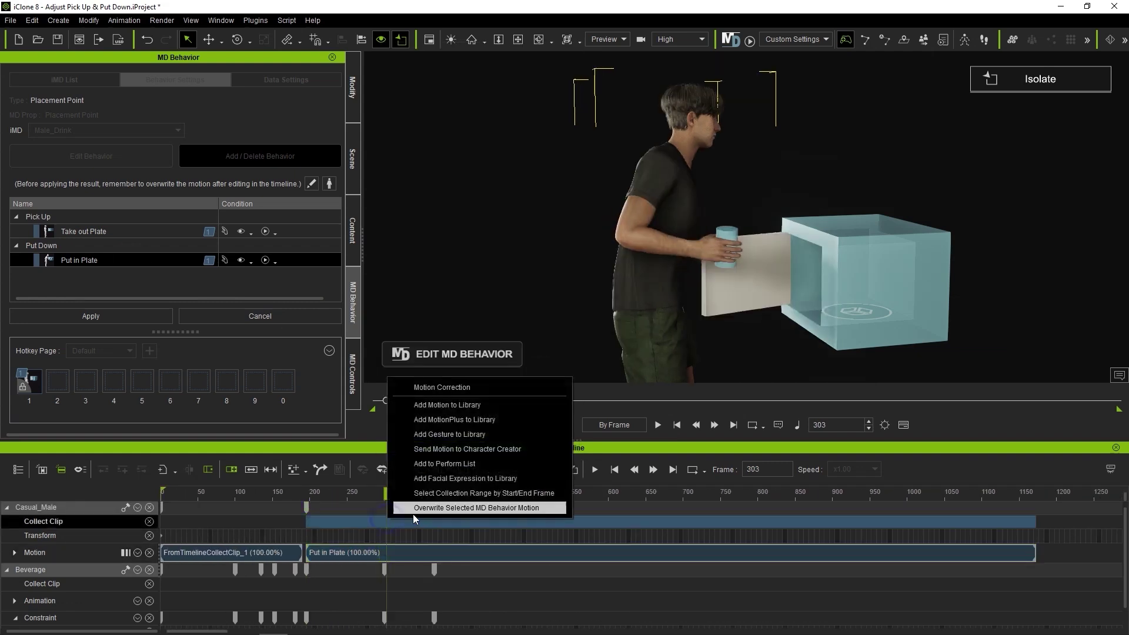
pyautogui.click(541, 508)
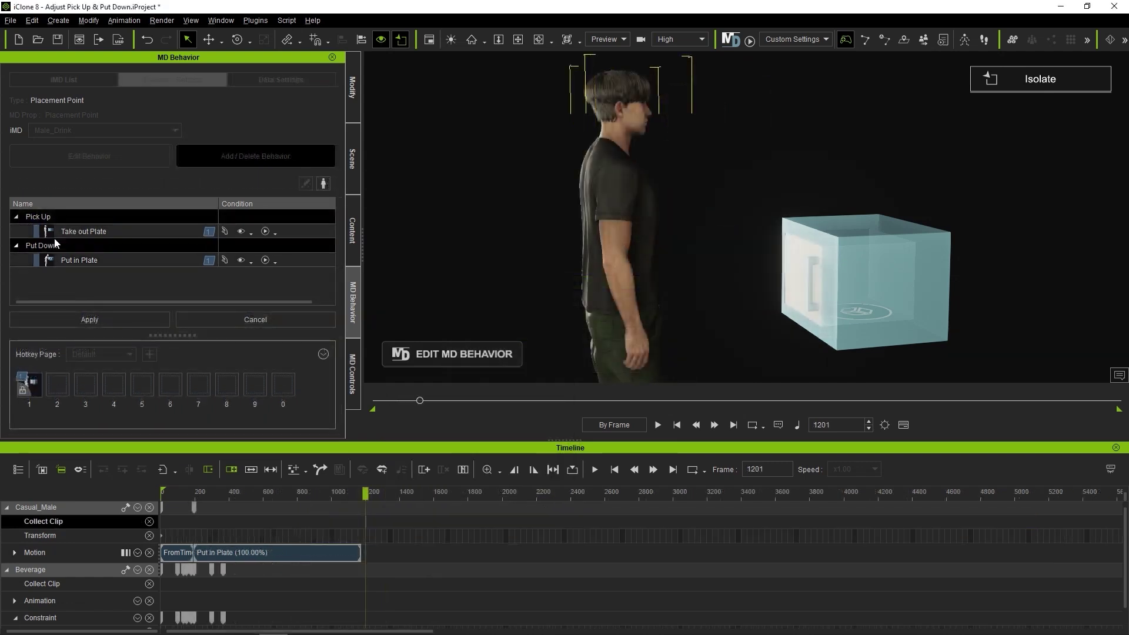
# Load the Take out Plate motion onto the timeline at frame 1201 and preview it
pyautogui.moveTo(48, 237)
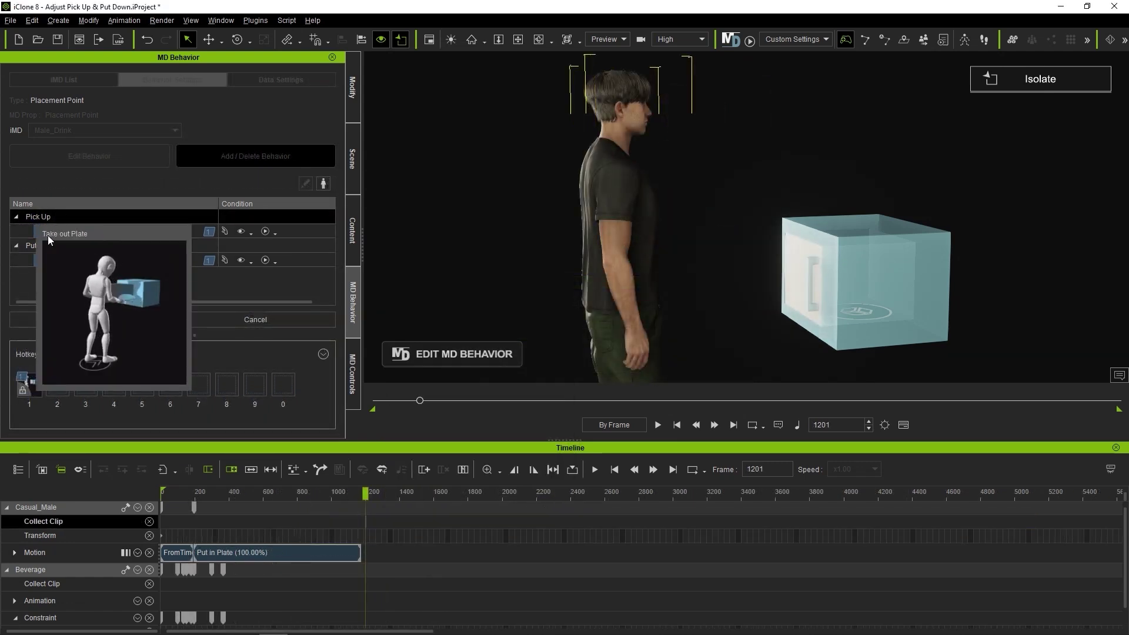
pyautogui.click(120, 232)
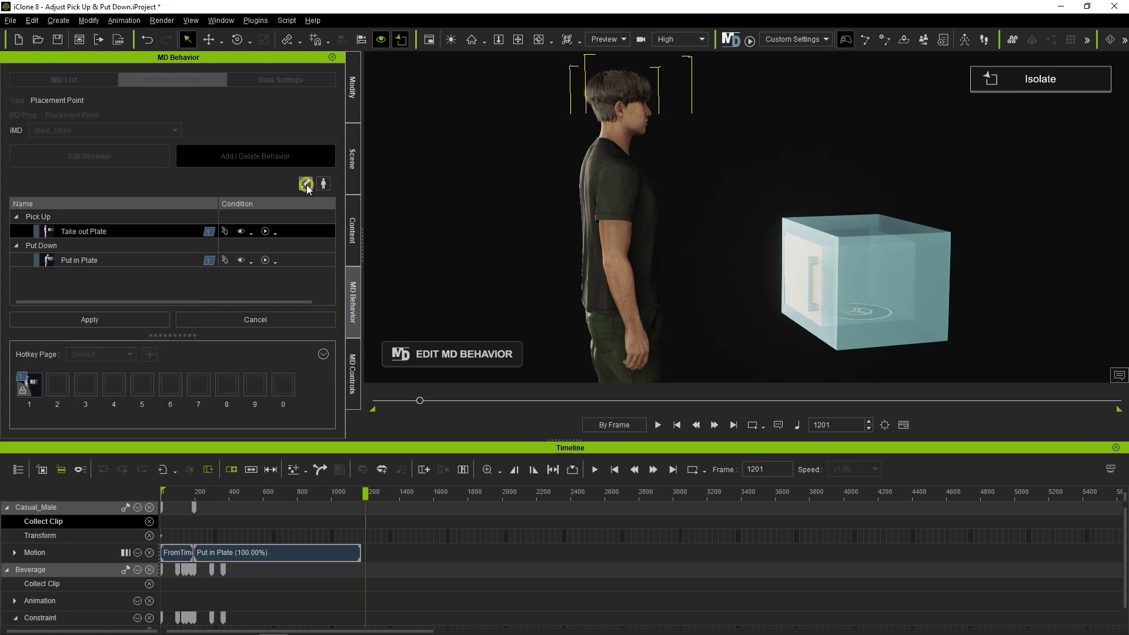
pyautogui.click(306, 184)
pyautogui.scroll(3, 366, 524)
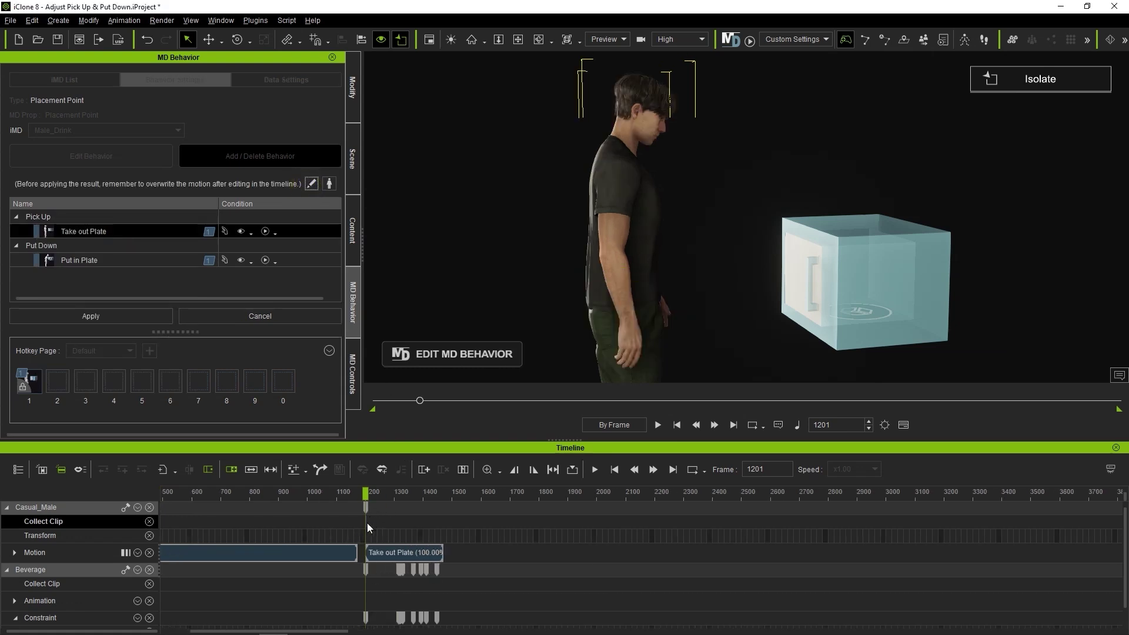
pyautogui.moveTo(366, 494); pyautogui.dragTo(432, 497)
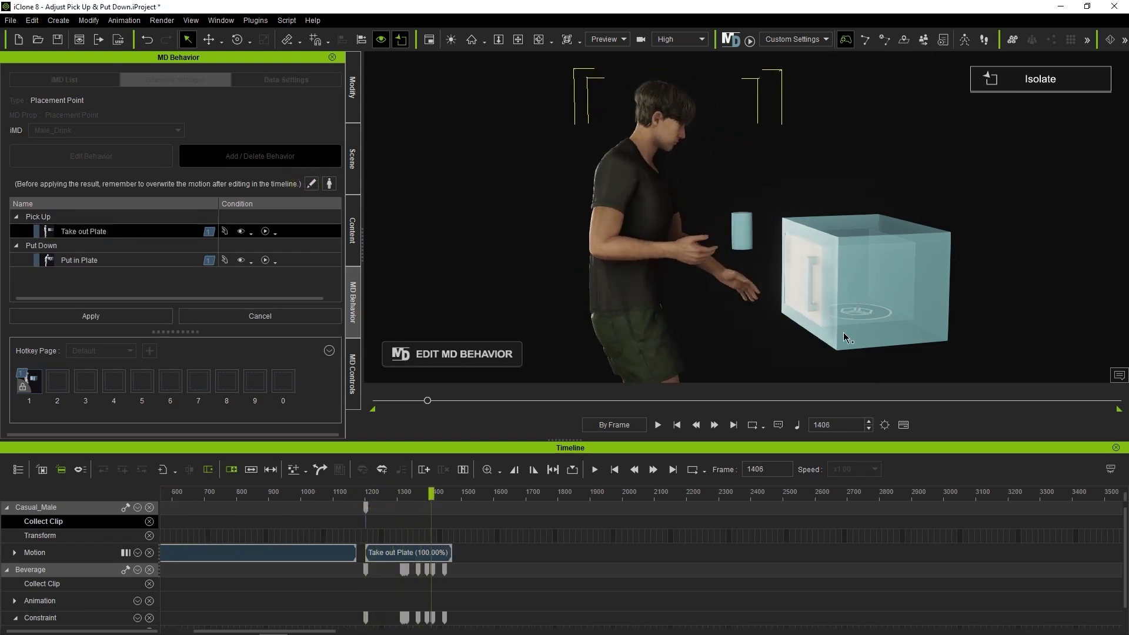
pyautogui.click(365, 507)
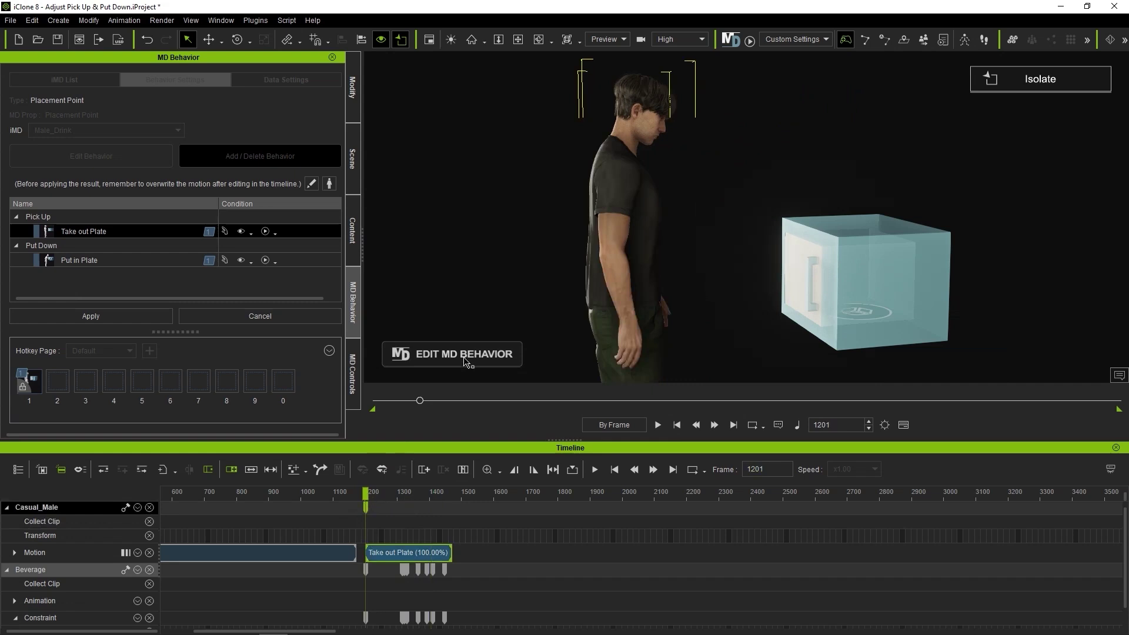
# In the motion layer editor, select the cup-holding pose key at frame 195
pyautogui.click(353, 88)
pyautogui.click(35, 74)
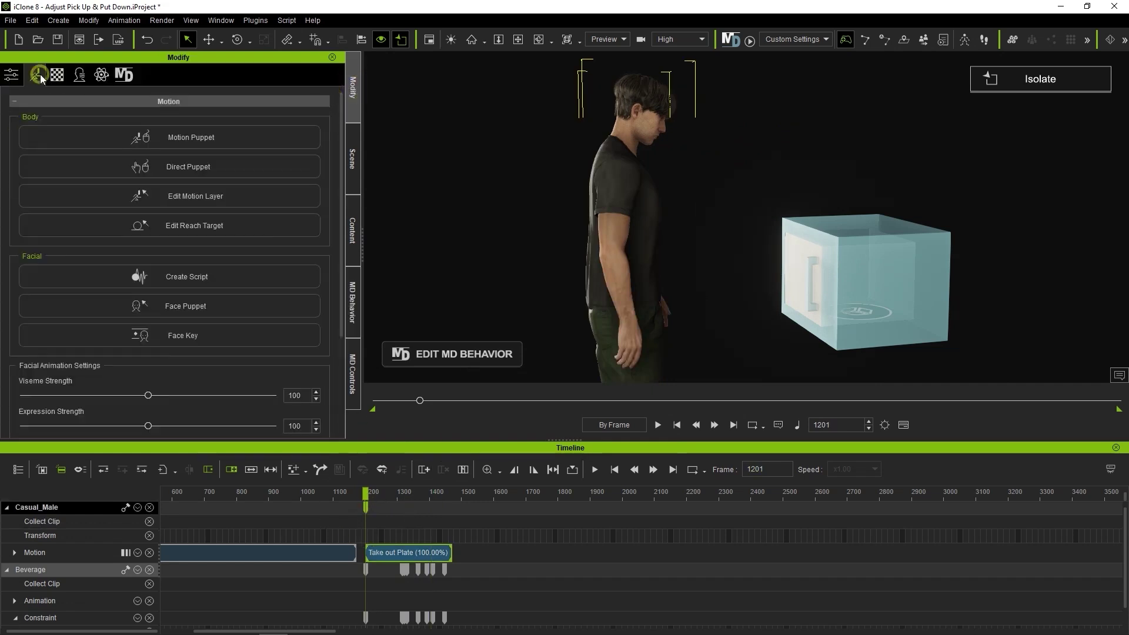
pyautogui.click(171, 199)
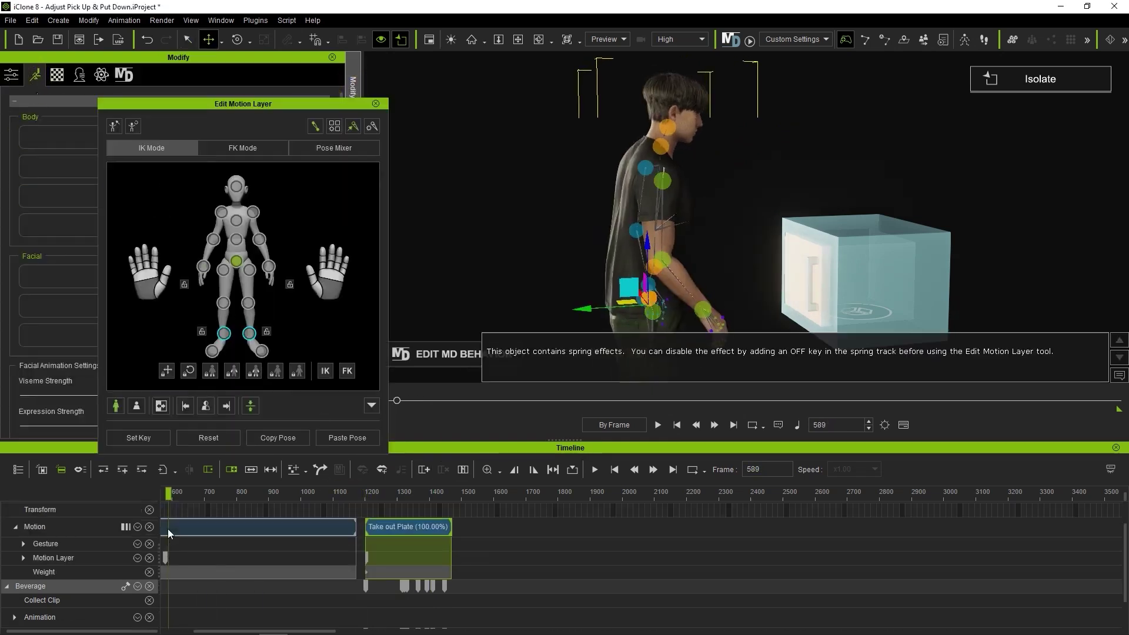
pyautogui.moveTo(169, 497); pyautogui.dragTo(194, 497)
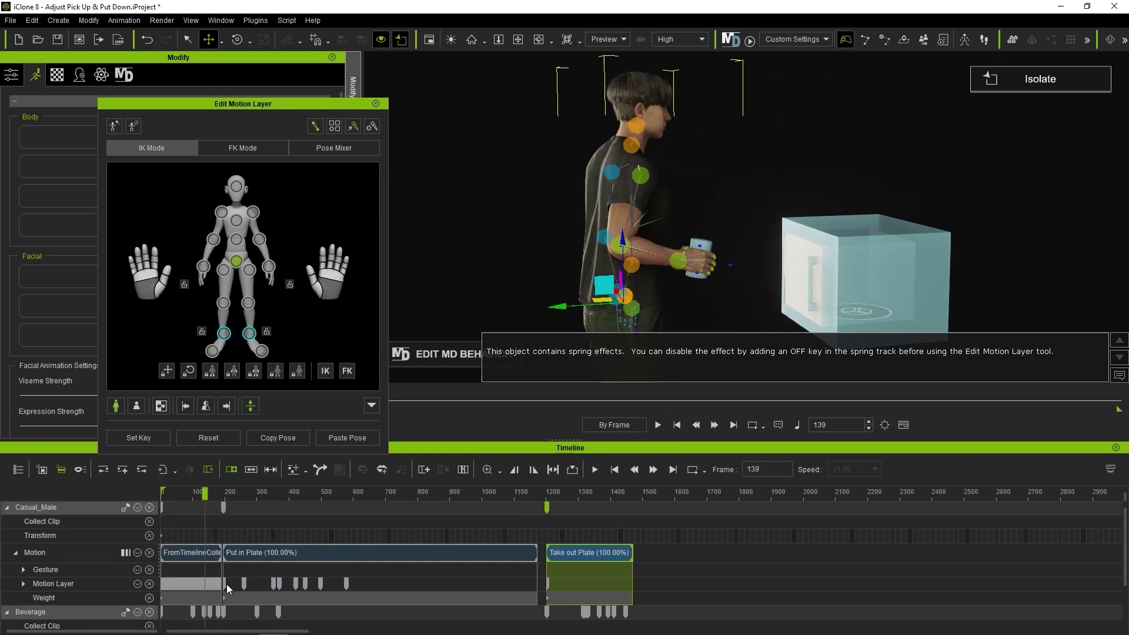
pyautogui.click(224, 583)
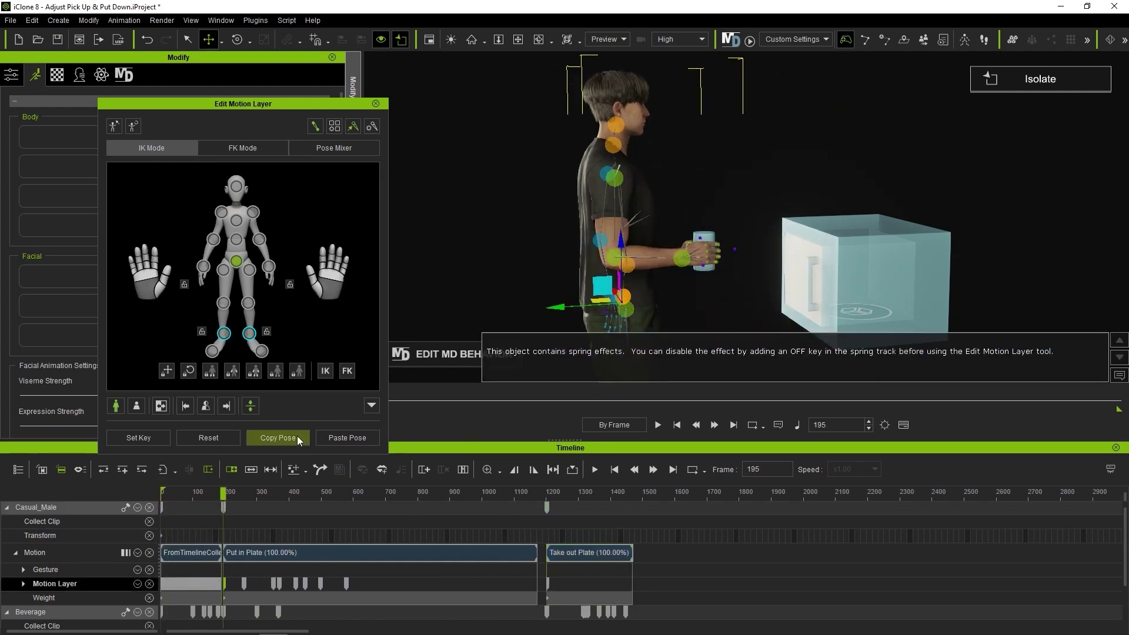
# Paste that pose at frame 1447 in Take out Plate and play back the result
pyautogui.moveTo(551, 491); pyautogui.dragTo(625, 499)
pyautogui.scroll(5, 624, 499)
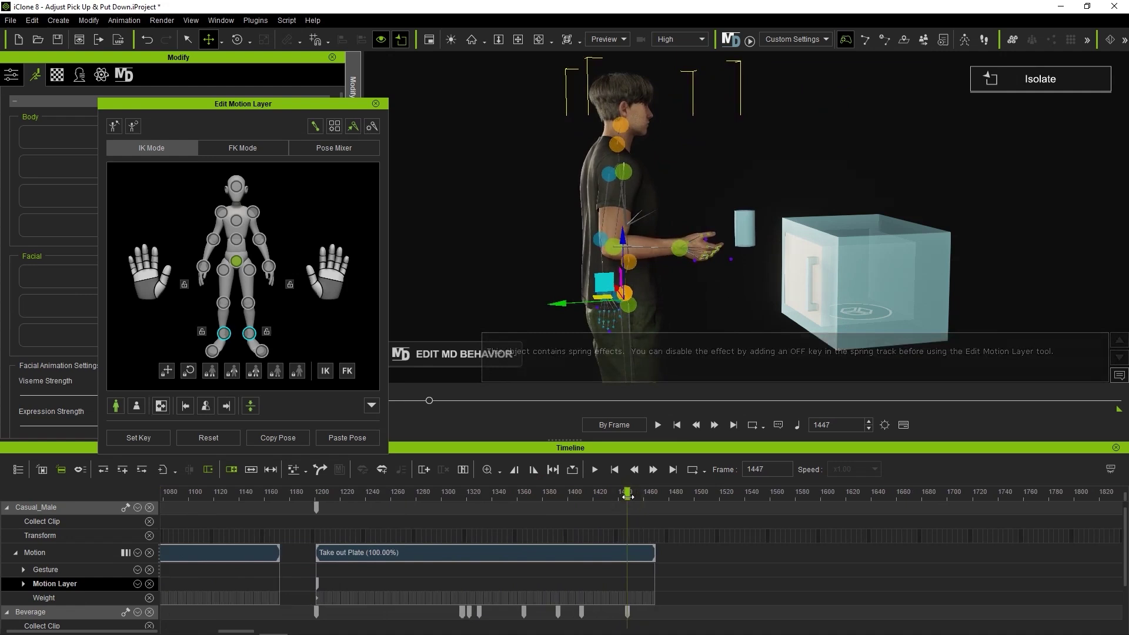
pyautogui.click(334, 440)
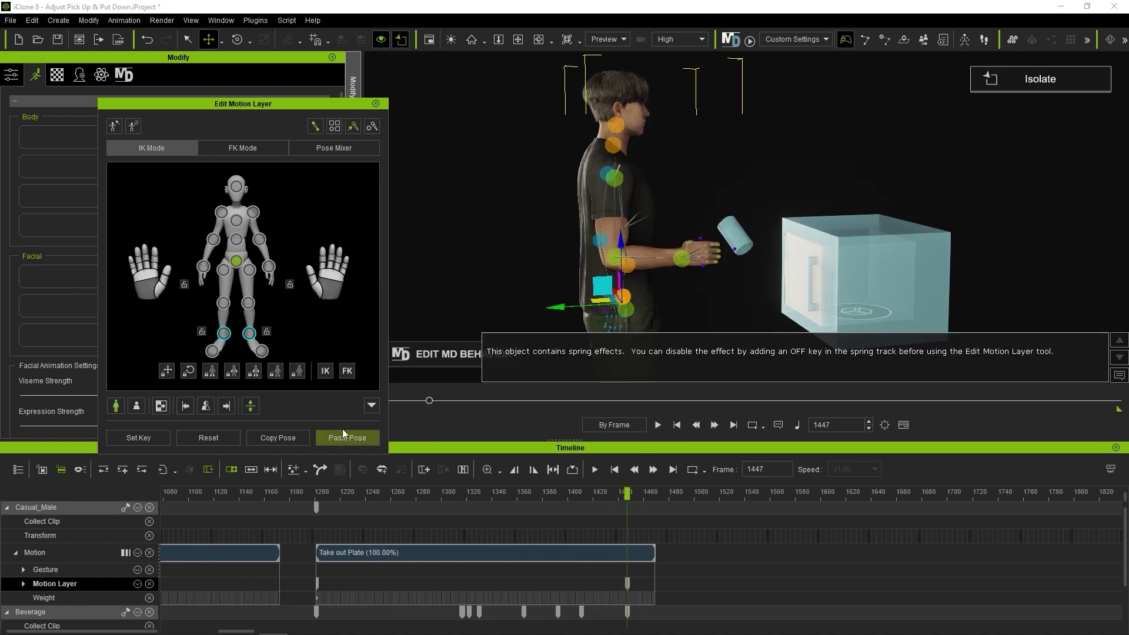
pyautogui.moveTo(623, 500); pyautogui.dragTo(359, 498)
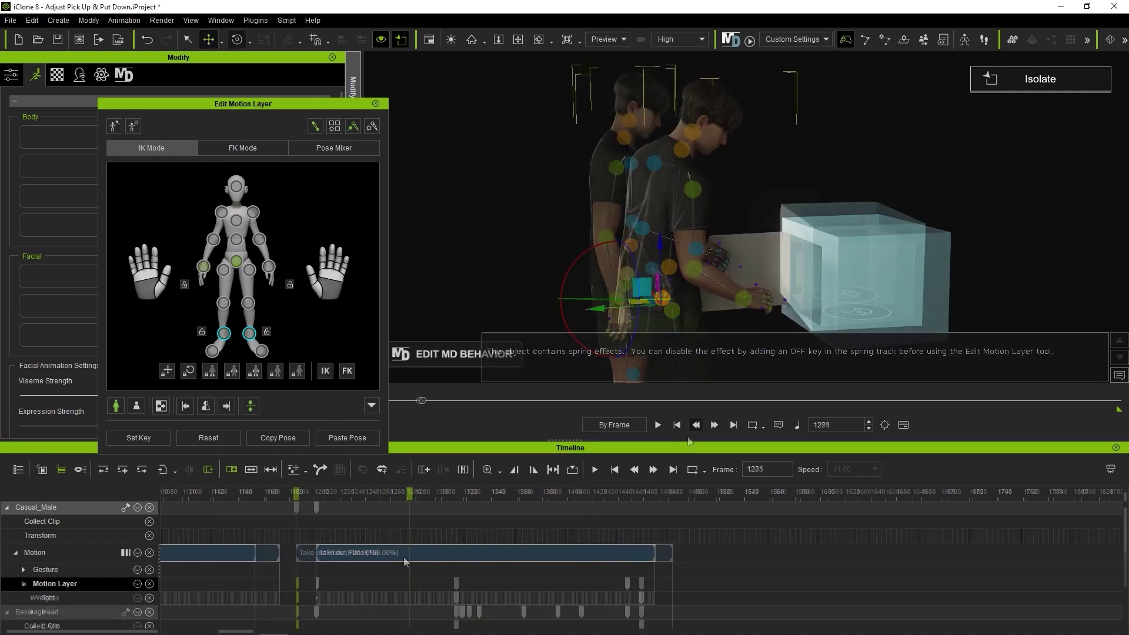
pyautogui.click(658, 424)
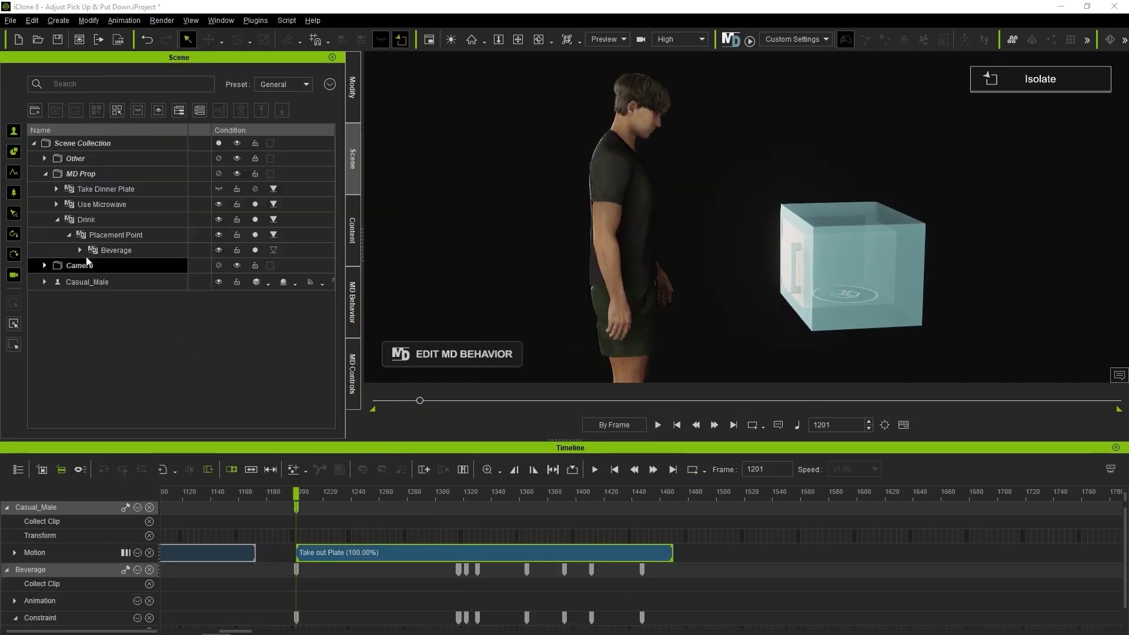
# Delete the Beverage's constraint keys from frame 1322 to 1448, then replay to check the cup stays in hand
pyautogui.click(116, 251)
pyautogui.scroll(-2, 492, 620)
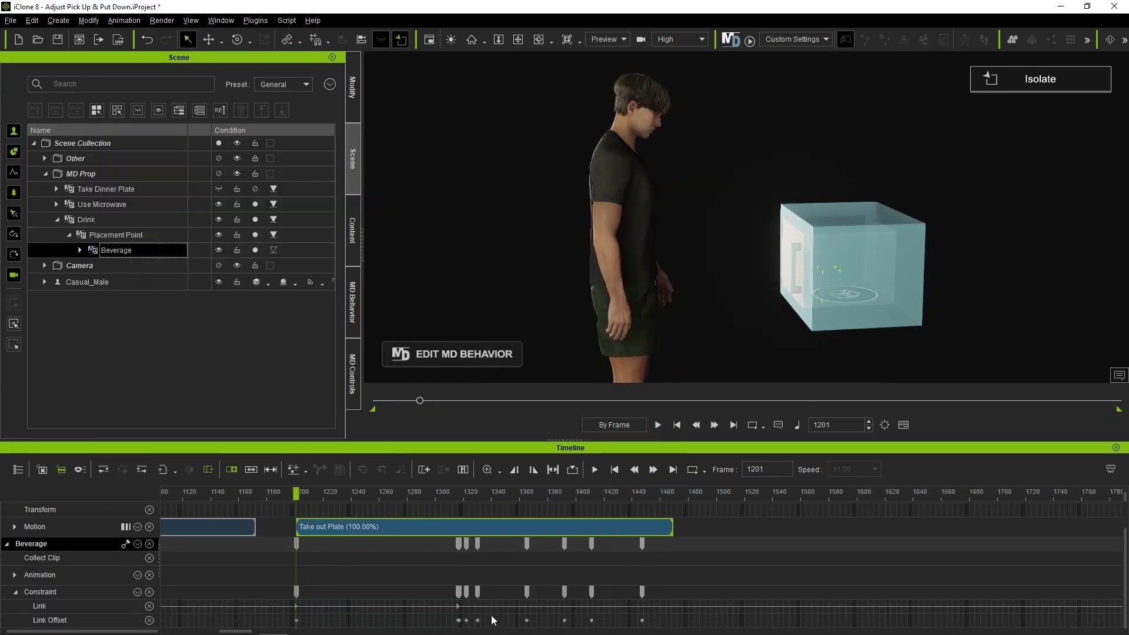
pyautogui.moveTo(304, 493); pyautogui.dragTo(528, 493)
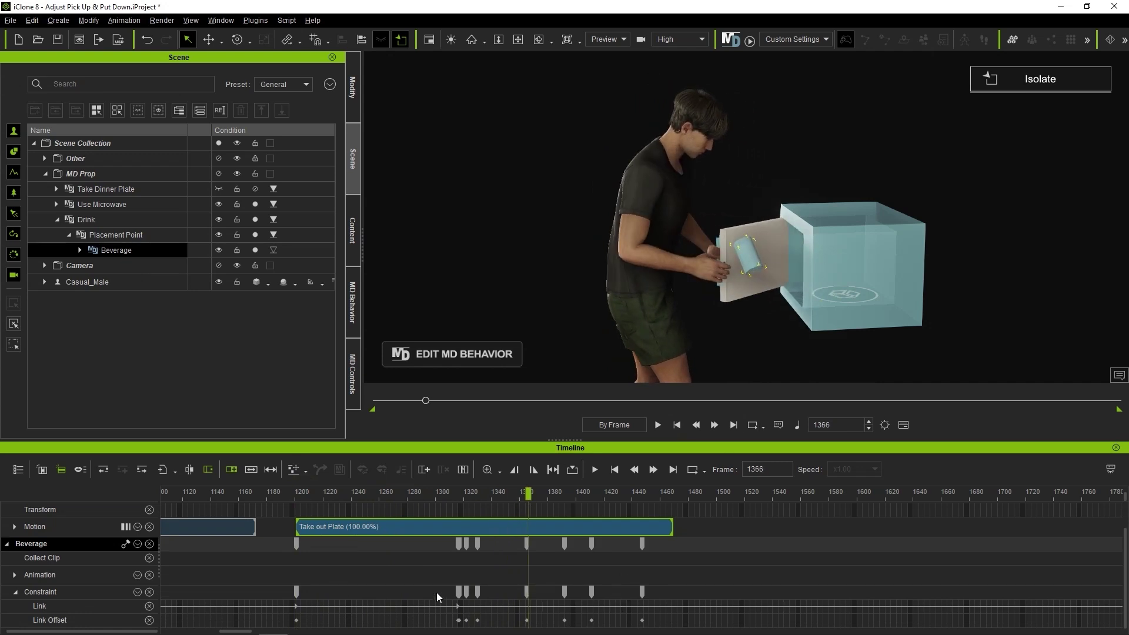
pyautogui.moveTo(661, 592); pyautogui.dragTo(467, 610)
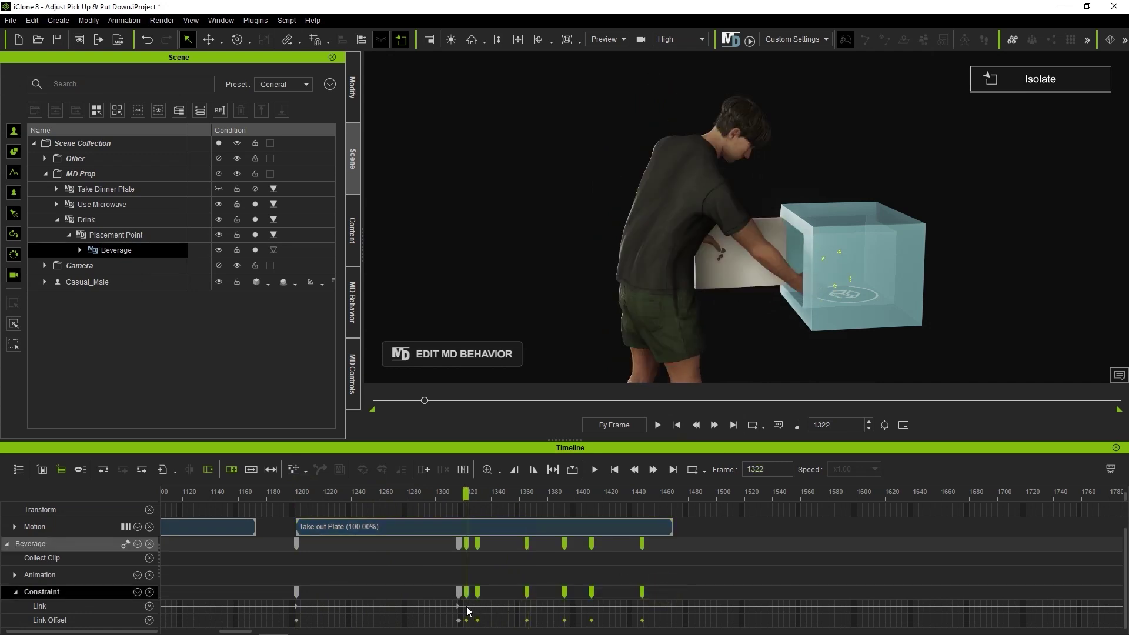
pyautogui.press('Delete')
pyautogui.moveTo(458, 496)
pyautogui.mouseDown()
pyautogui.moveTo(297, 493)
pyautogui.moveTo(515, 494)
pyautogui.moveTo(632, 520)
pyautogui.mouseUp()
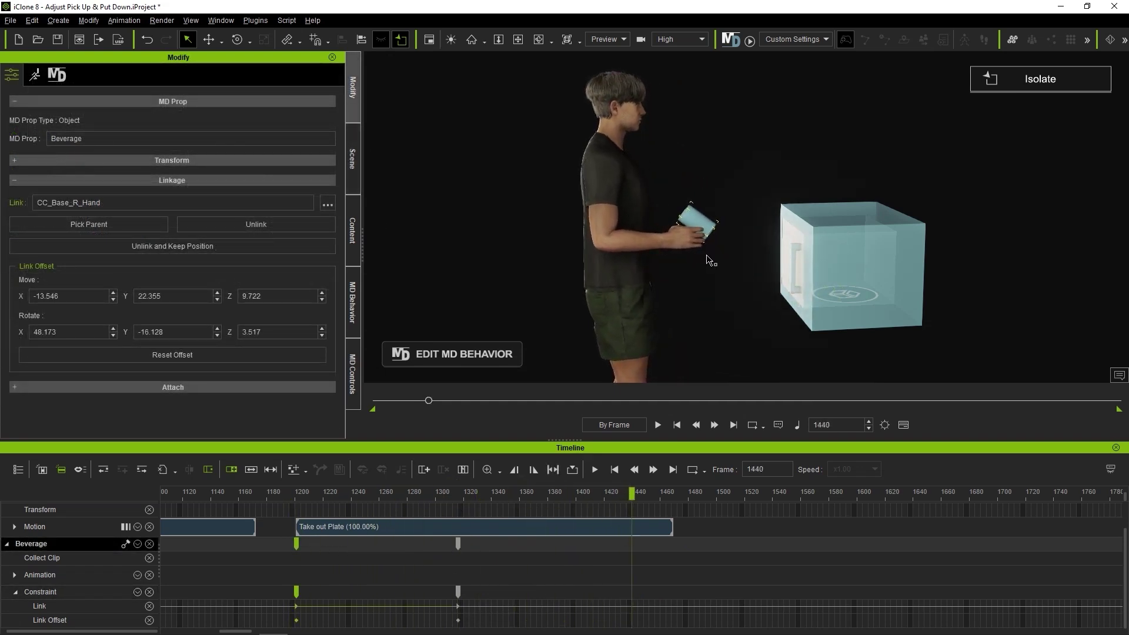
# Select the Beverage's Link Offset key at frame 1316 and preview the frames just before it
pyautogui.scroll(-5, 287, 570)
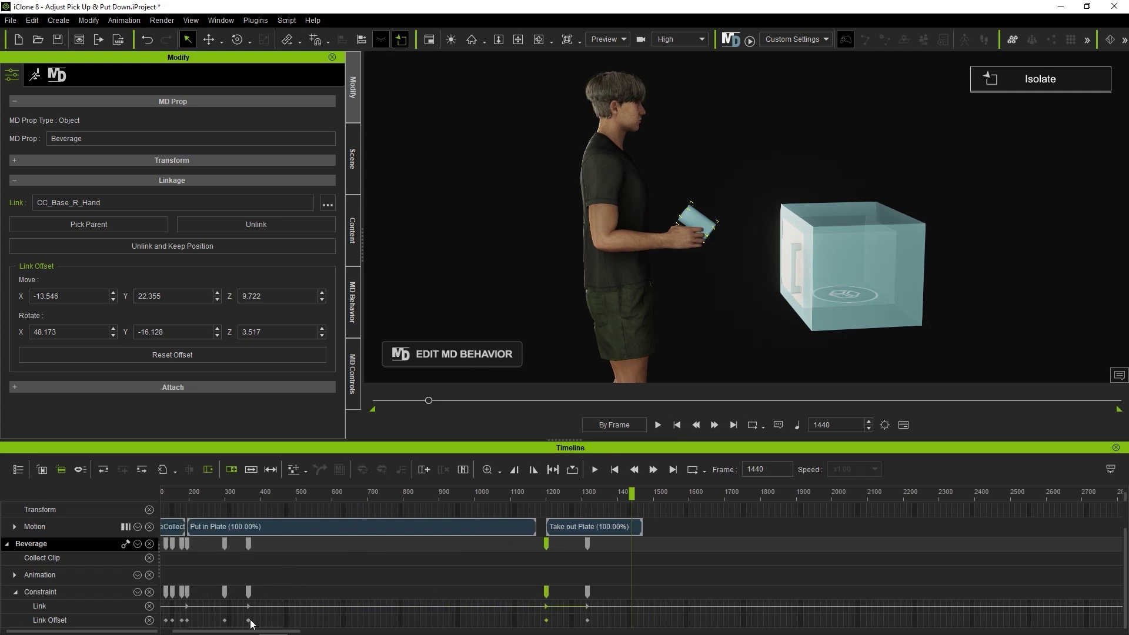
pyautogui.click(186, 621)
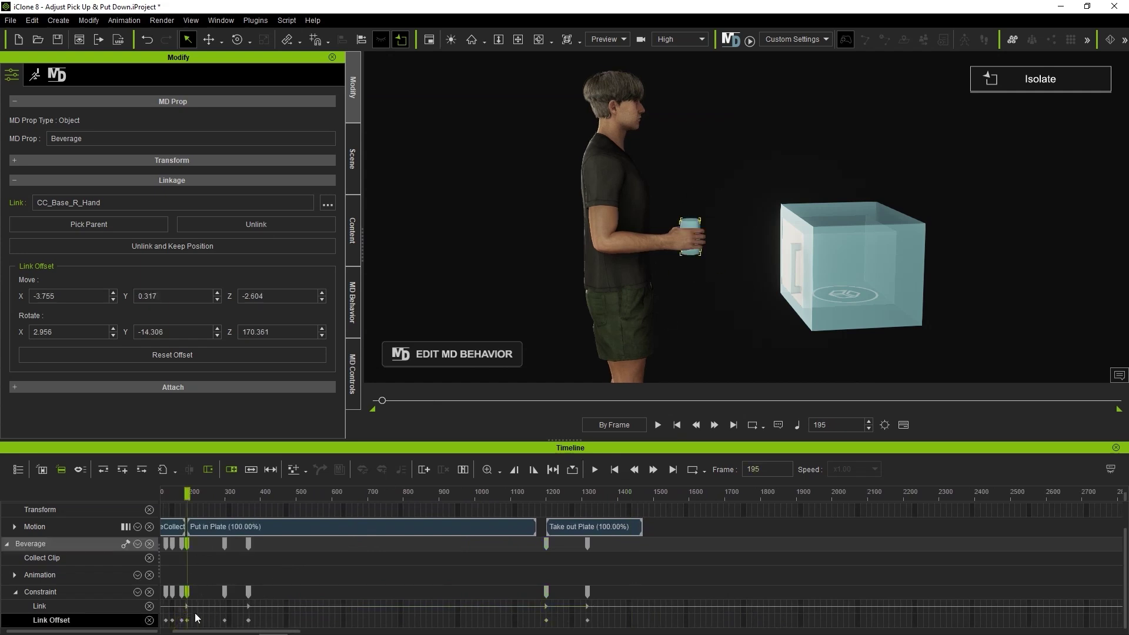
pyautogui.click(587, 621)
pyautogui.moveTo(596, 493); pyautogui.dragTo(583, 520)
pyautogui.scroll(5, 585, 523)
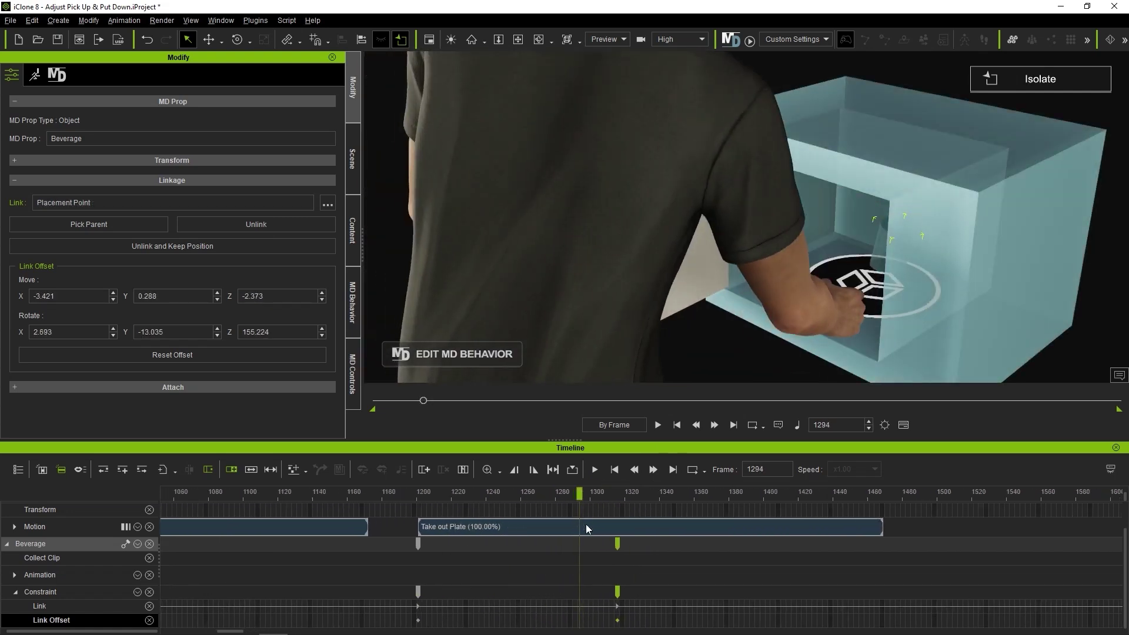
# Give the frame 1316 Link Offset key a Step transition curve and play back the result
pyautogui.rightClick(631, 620)
pyautogui.click(732, 608)
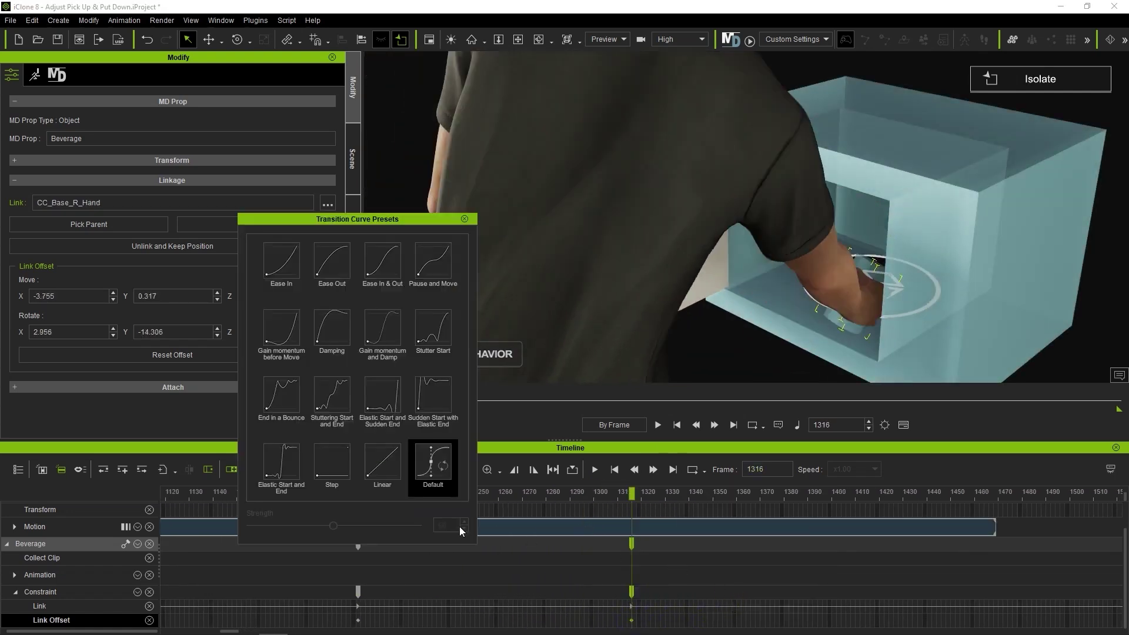
pyautogui.click(342, 467)
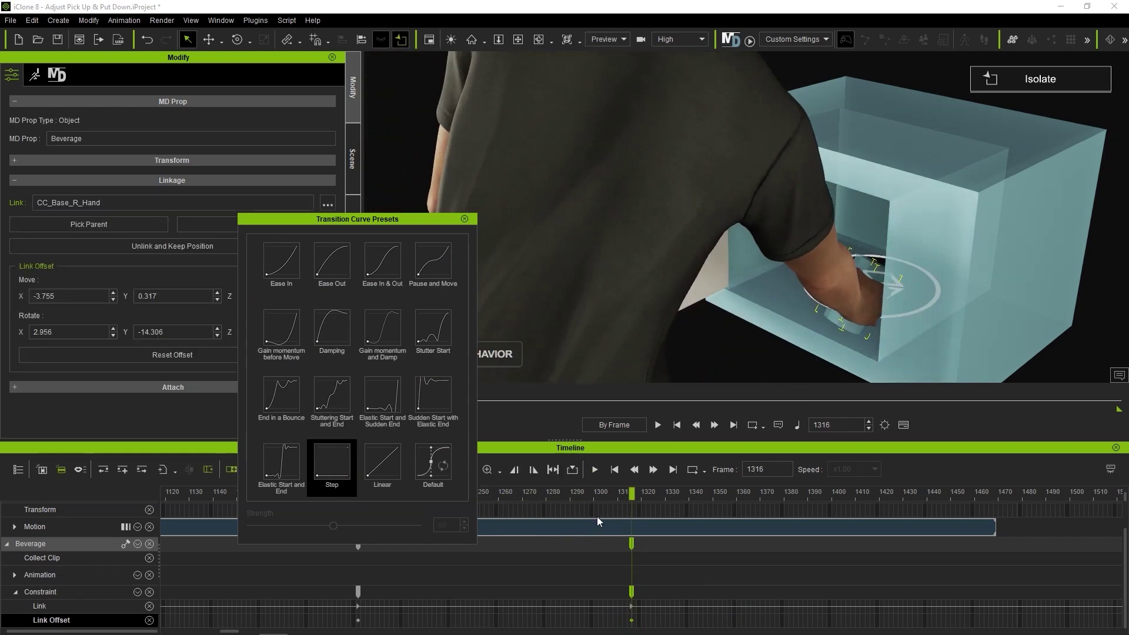
pyautogui.click(465, 219)
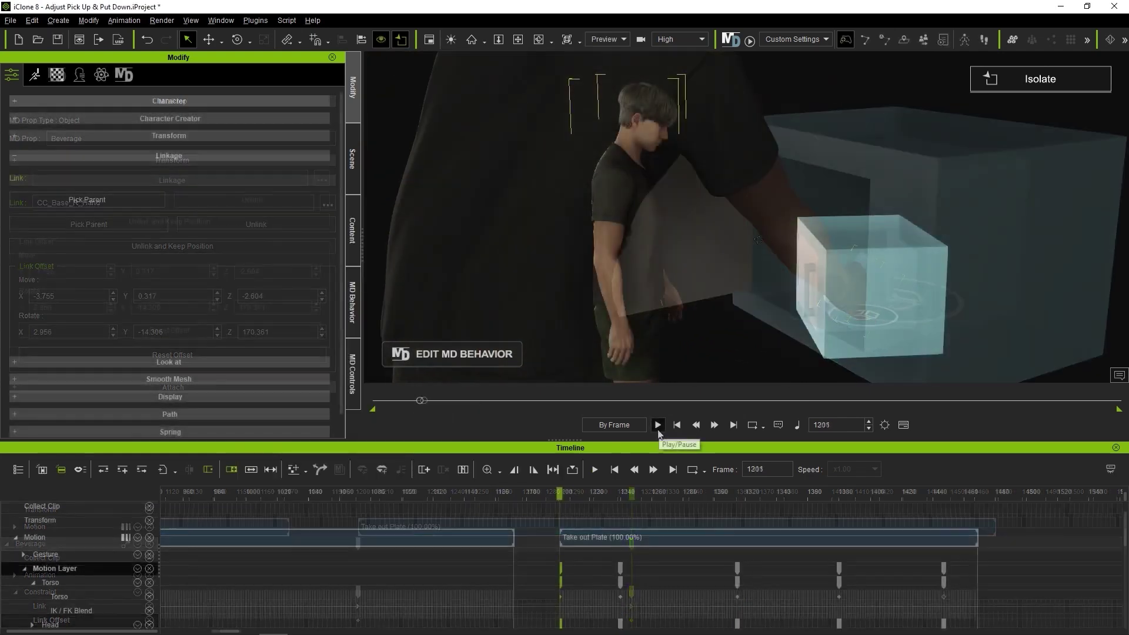
pyautogui.click(658, 425)
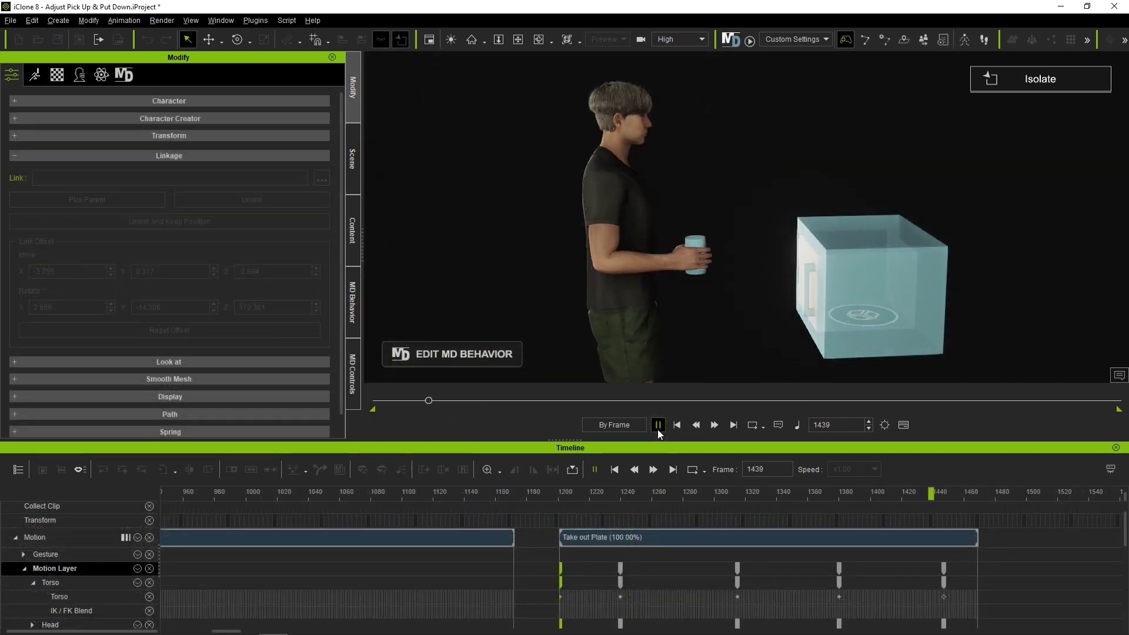
# Stop playback at frame 1201 and collect the Take out Plate clip into the placement point's behavior
pyautogui.click(657, 425)
pyautogui.click(562, 565)
pyautogui.click(353, 302)
pyautogui.click(120, 231)
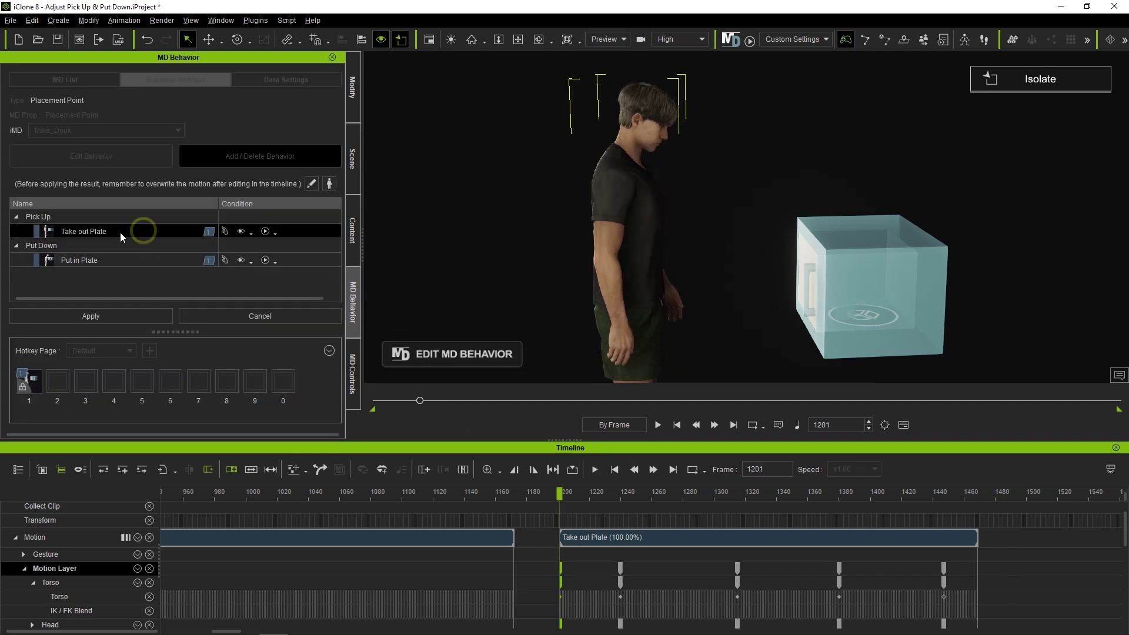
pyautogui.rightClick(601, 543)
pyautogui.click(695, 360)
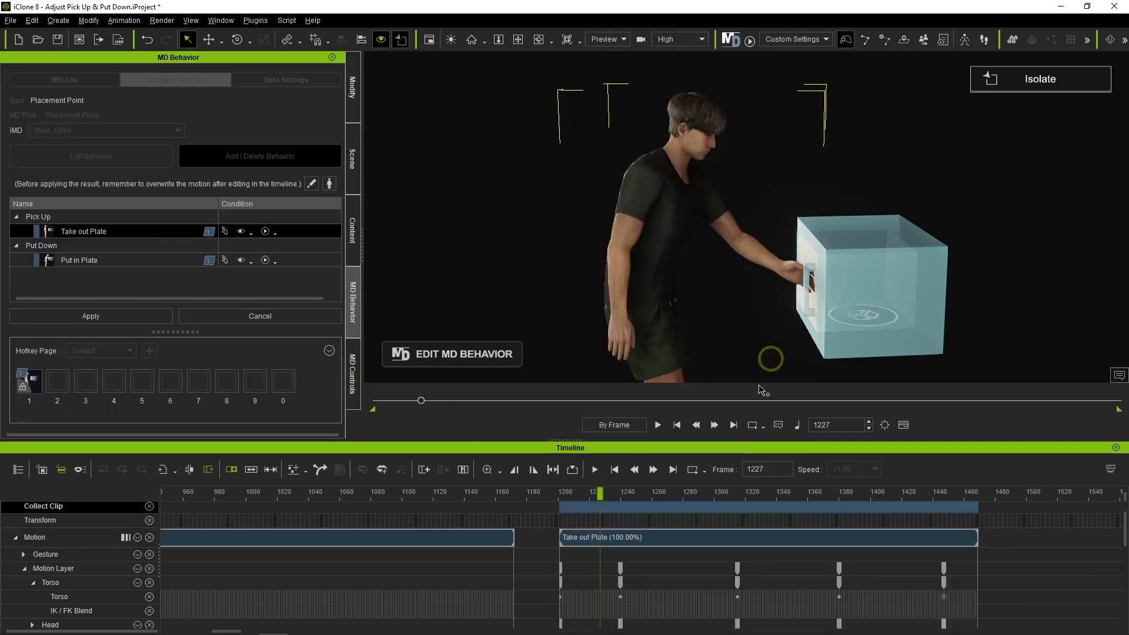
pyautogui.rightClick(633, 507)
pyautogui.click(646, 496)
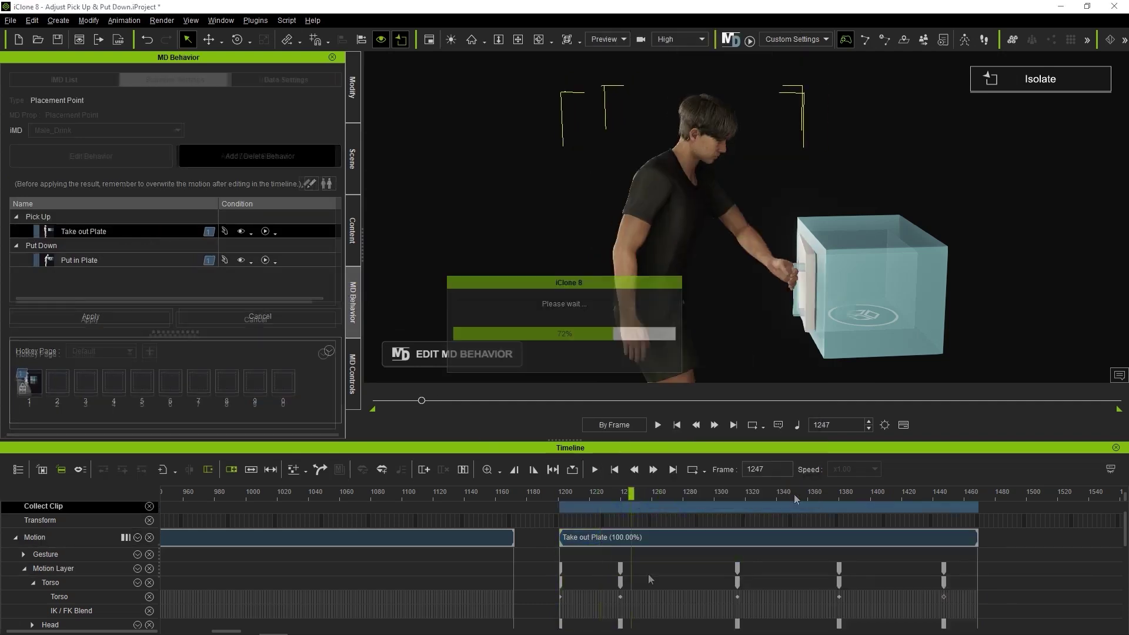
# Rename the behaviors Take out Plate and Put in Plate to Take out Drink and Put in Drink
pyautogui.doubleClick(122, 230)
pyautogui.press('End')
pyautogui.write('Drink')
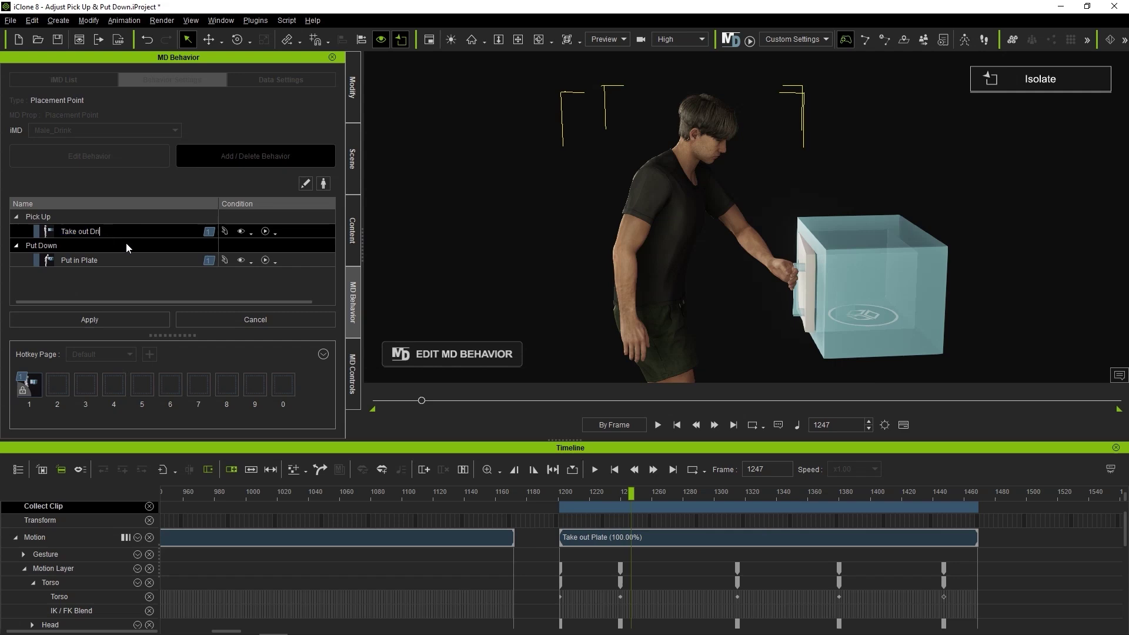
pyautogui.press('Return')
pyautogui.doubleClick(111, 256)
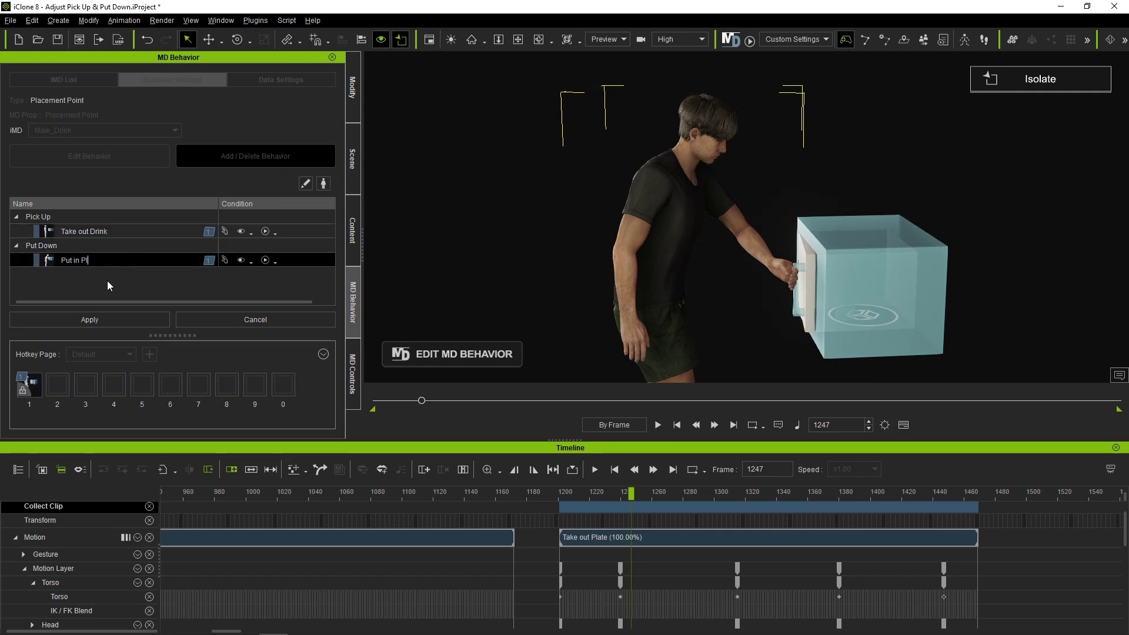
pyautogui.write('Drink')
pyautogui.press('Return')
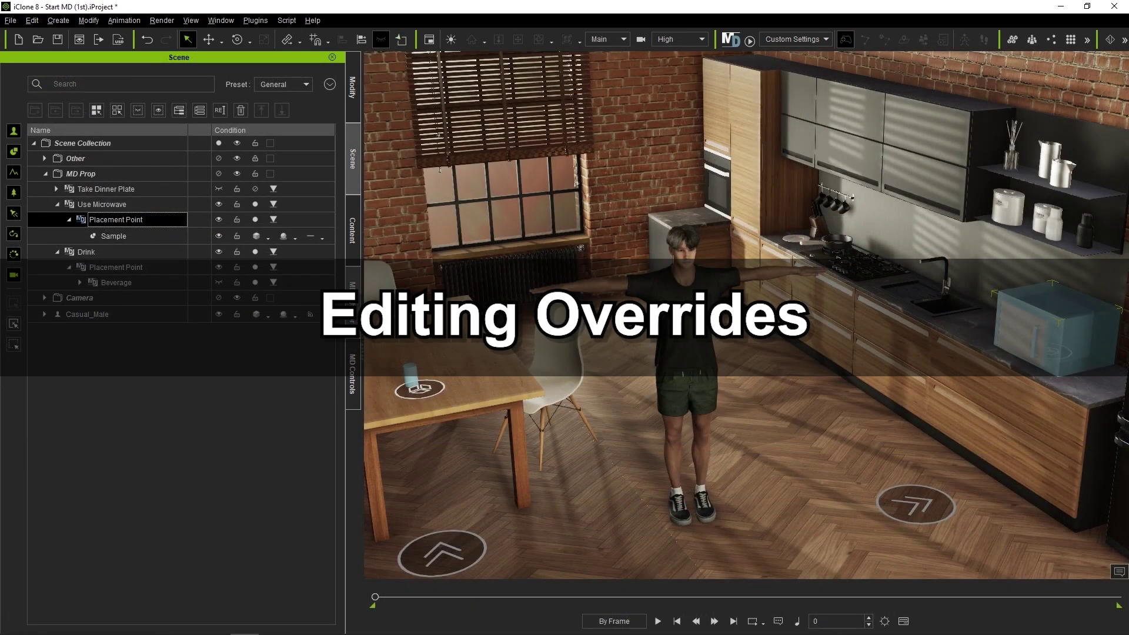
# Add Microwave_Drink to the microwave placement point's overrides list
pyautogui.click(357, 288)
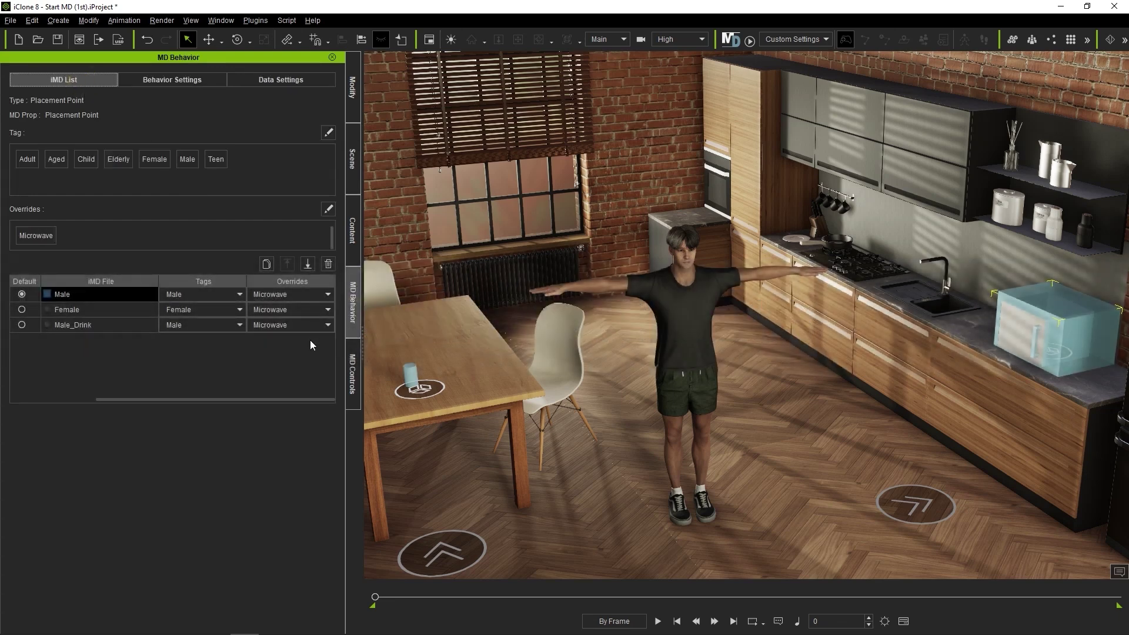
pyautogui.click(328, 210)
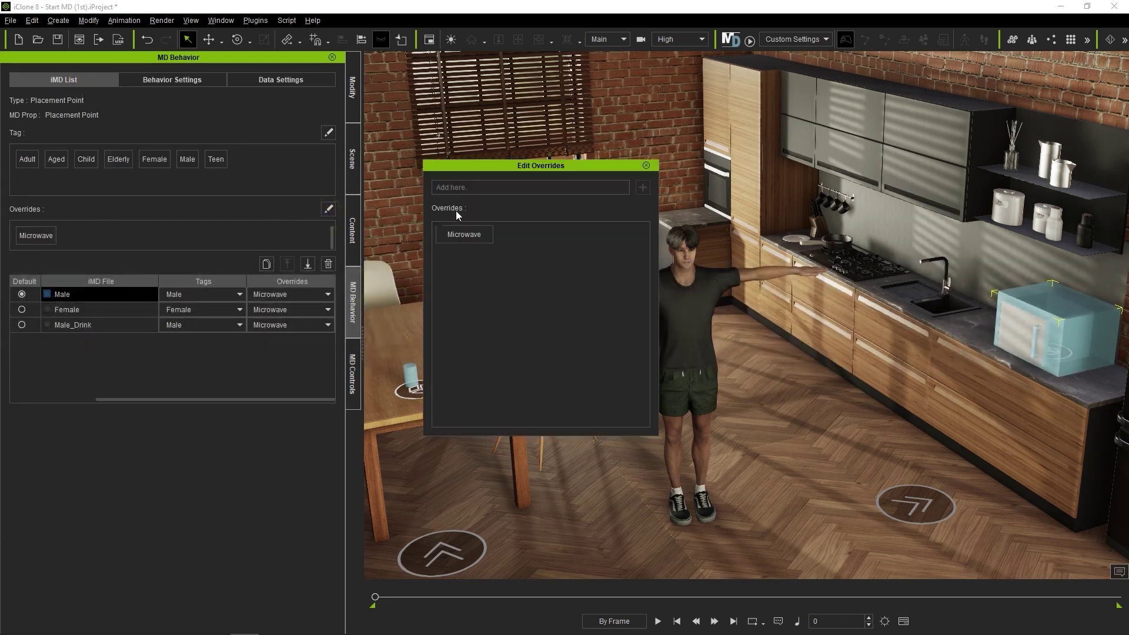
pyautogui.write('Microwave_Drink')
pyautogui.press('Return')
pyautogui.click(646, 165)
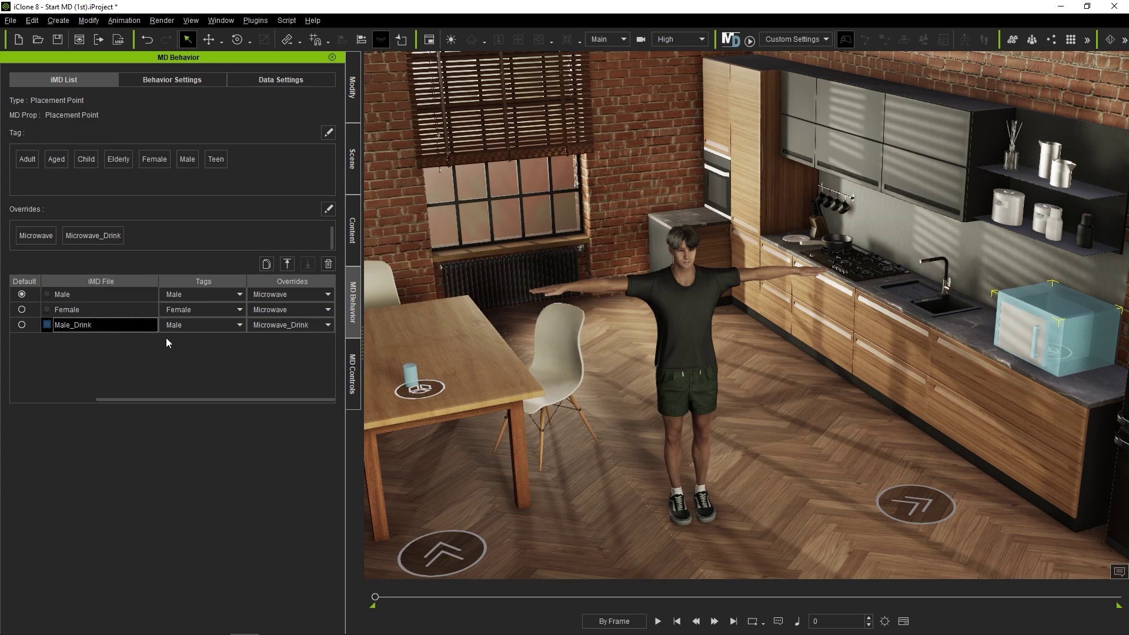
pyautogui.click(353, 171)
# Switch the Beverage's Male iMD override from Microwave to Microwave_Drink, then test the drink trip in play mode
pyautogui.click(147, 282)
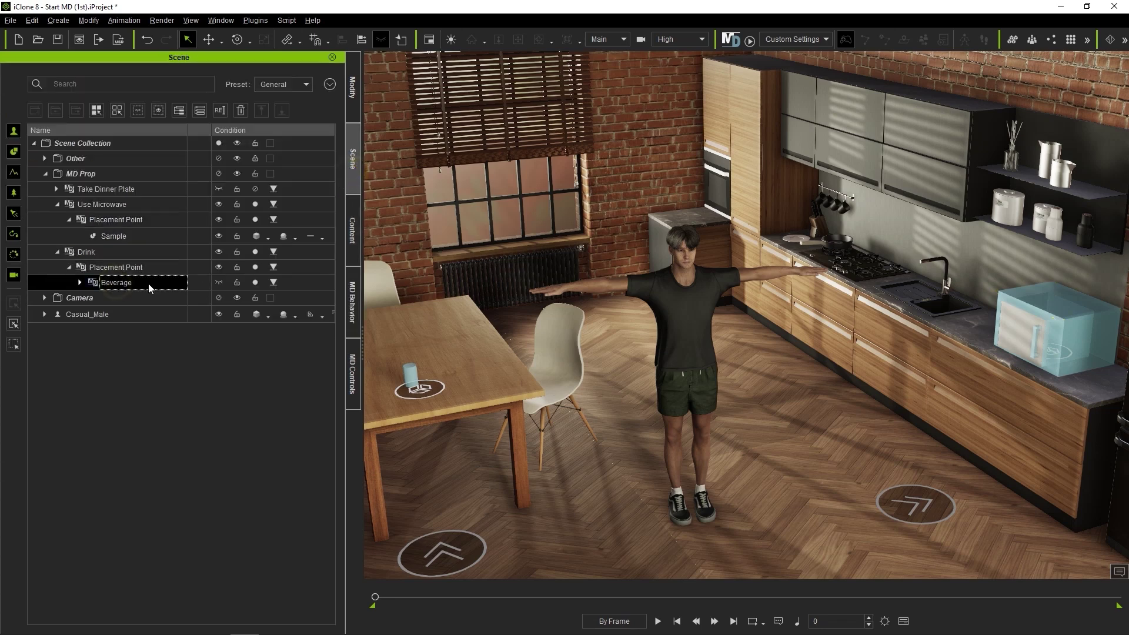
pyautogui.click(352, 317)
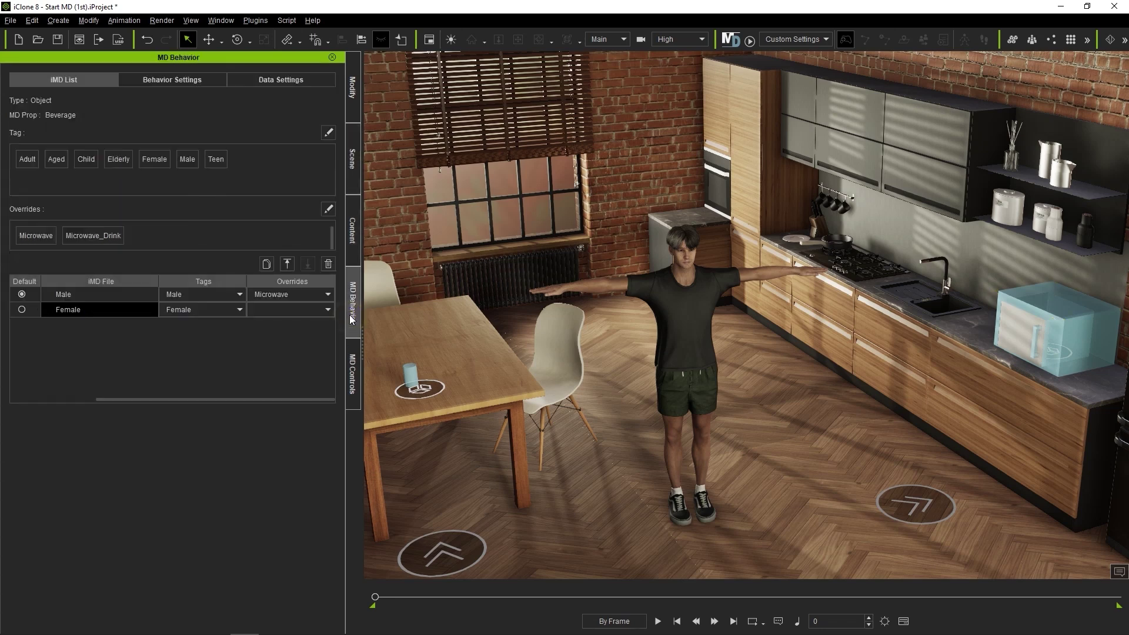
pyautogui.click(324, 296)
pyautogui.click(293, 324)
pyautogui.click(277, 312)
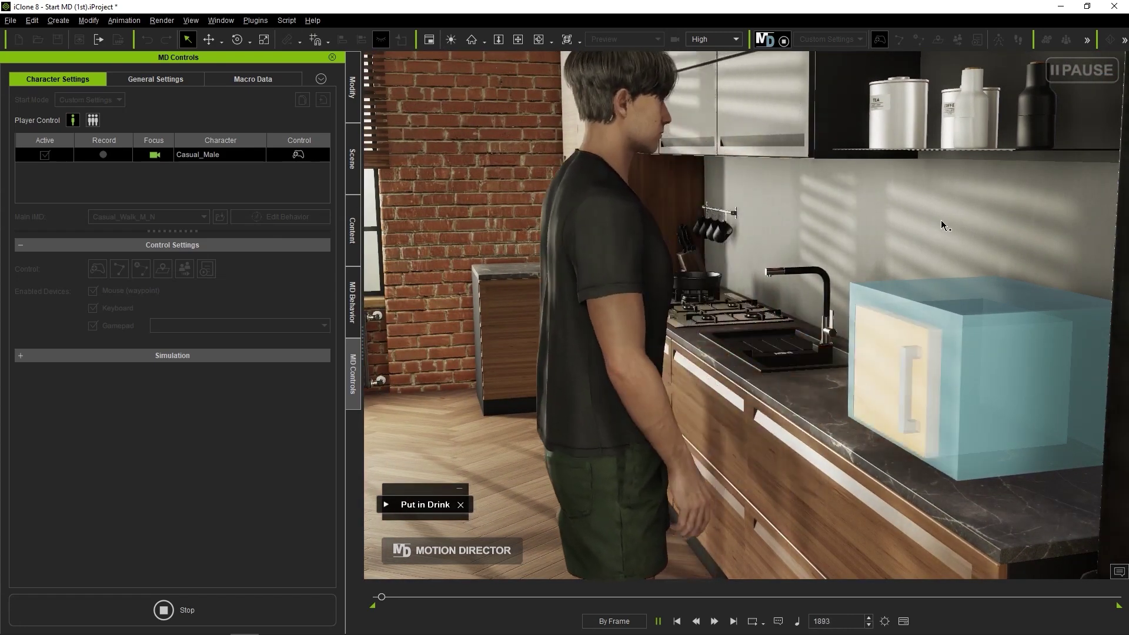
pyautogui.moveTo(965, 312)
pyautogui.click(967, 348)
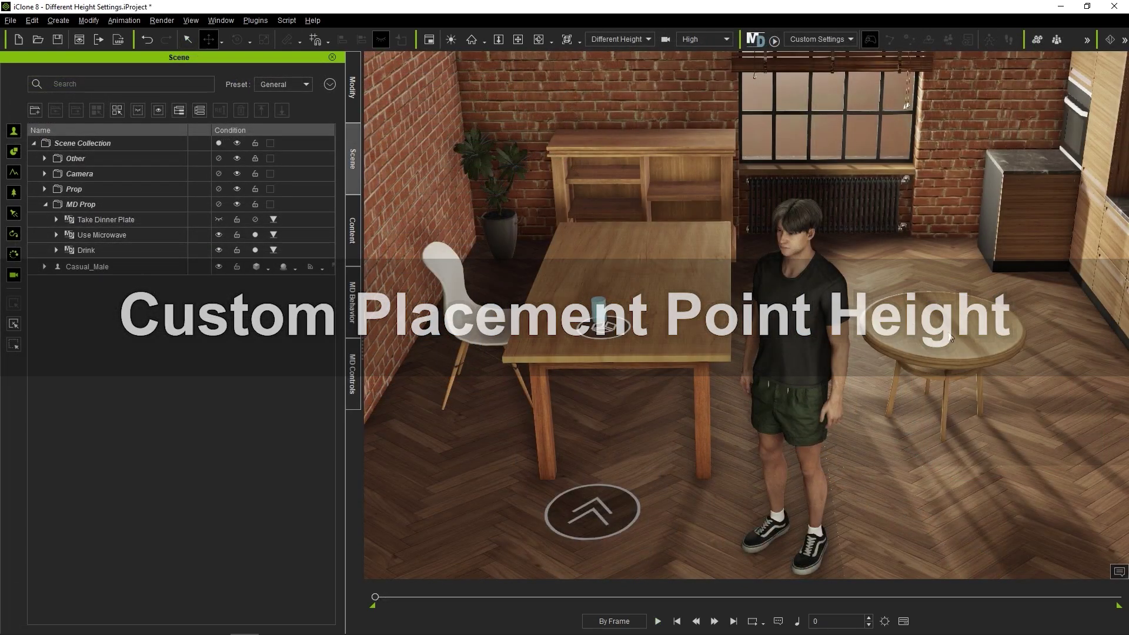
# Duplicate the Drink prop twice and move the Drink_0 copy onto the round table
pyautogui.click(113, 254)
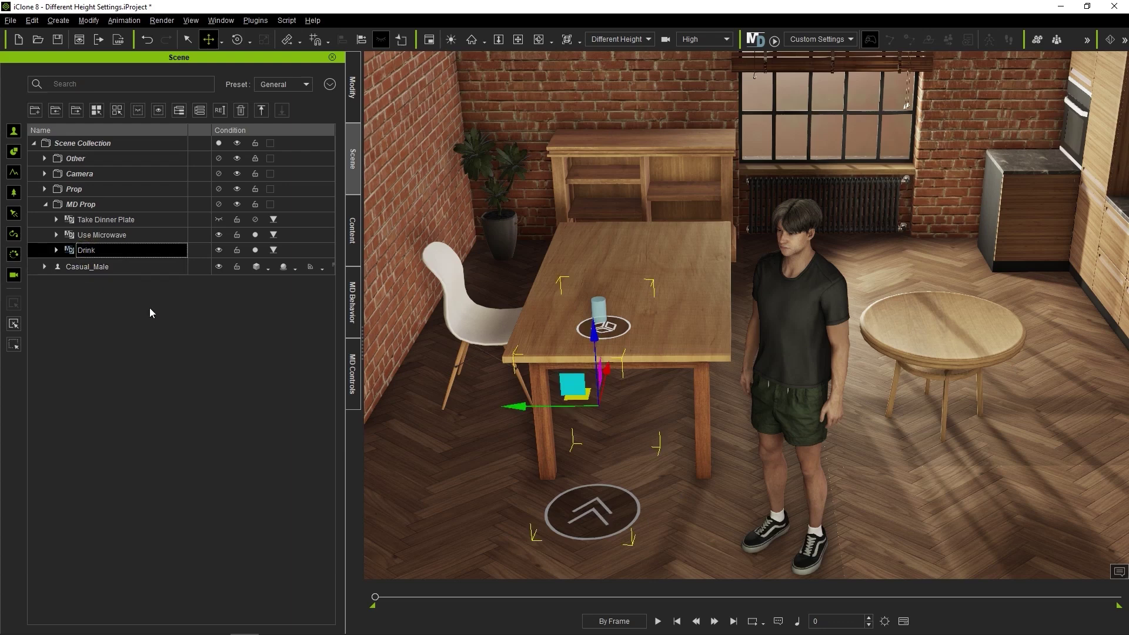
pyautogui.hotkey('ctrl', 'd')
pyautogui.hotkey('ctrl', 'd')
pyautogui.click(116, 250)
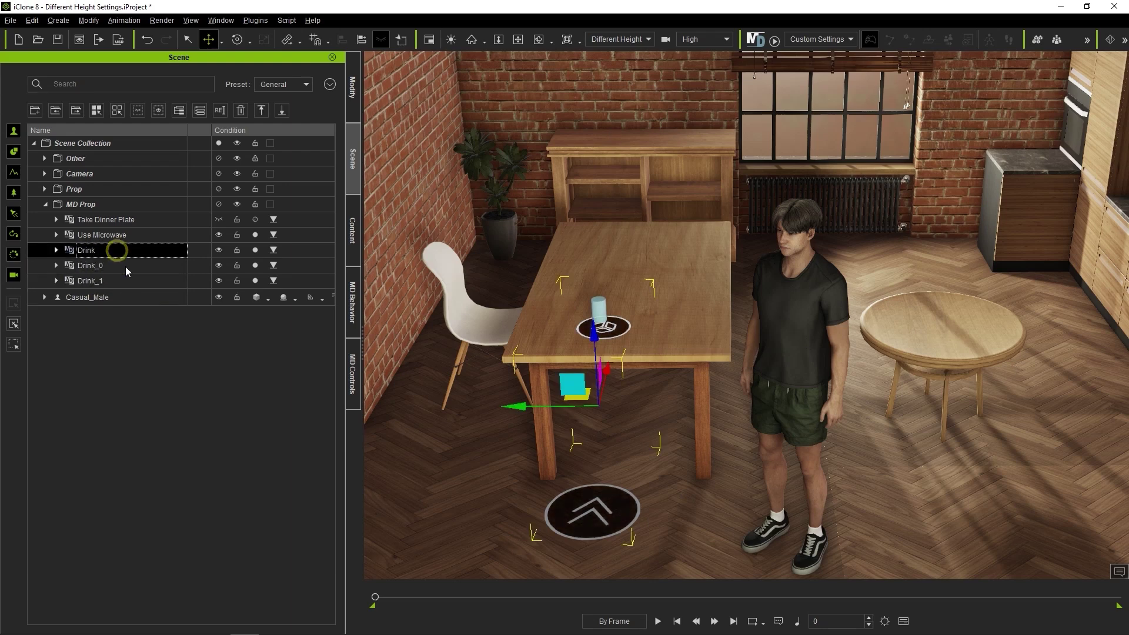
pyautogui.click(109, 266)
pyautogui.moveTo(566, 422); pyautogui.dragTo(858, 406)
pyautogui.press('q')
# Rename the two Drink copies Drink_Low and Drink_High
pyautogui.doubleClick(94, 266)
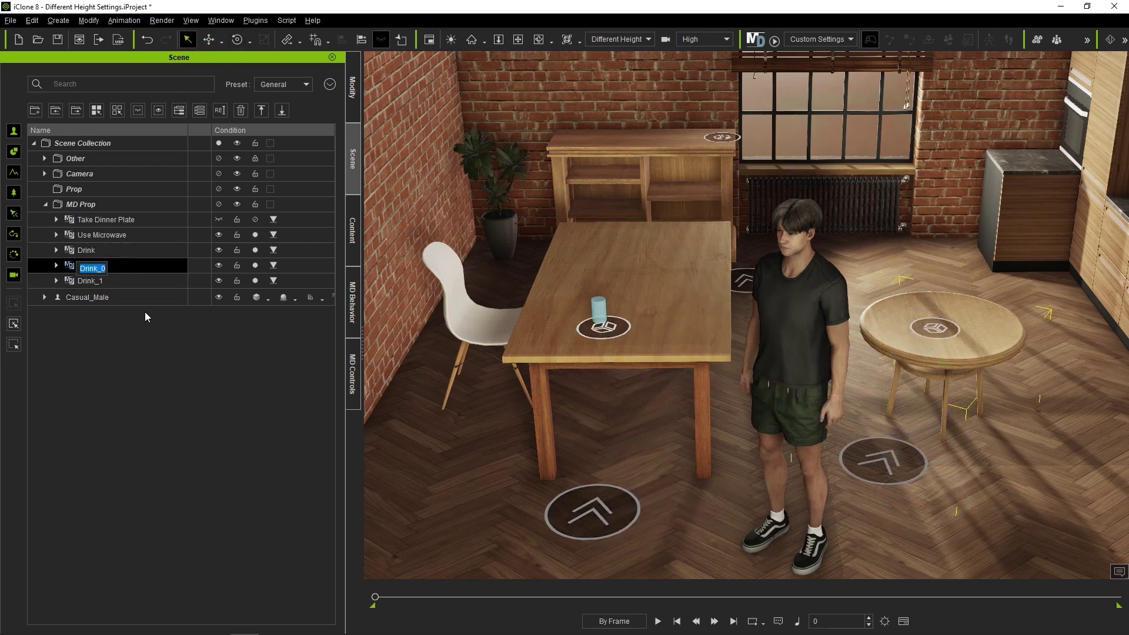
pyautogui.write('Drink_Low')
pyautogui.press('Tab')
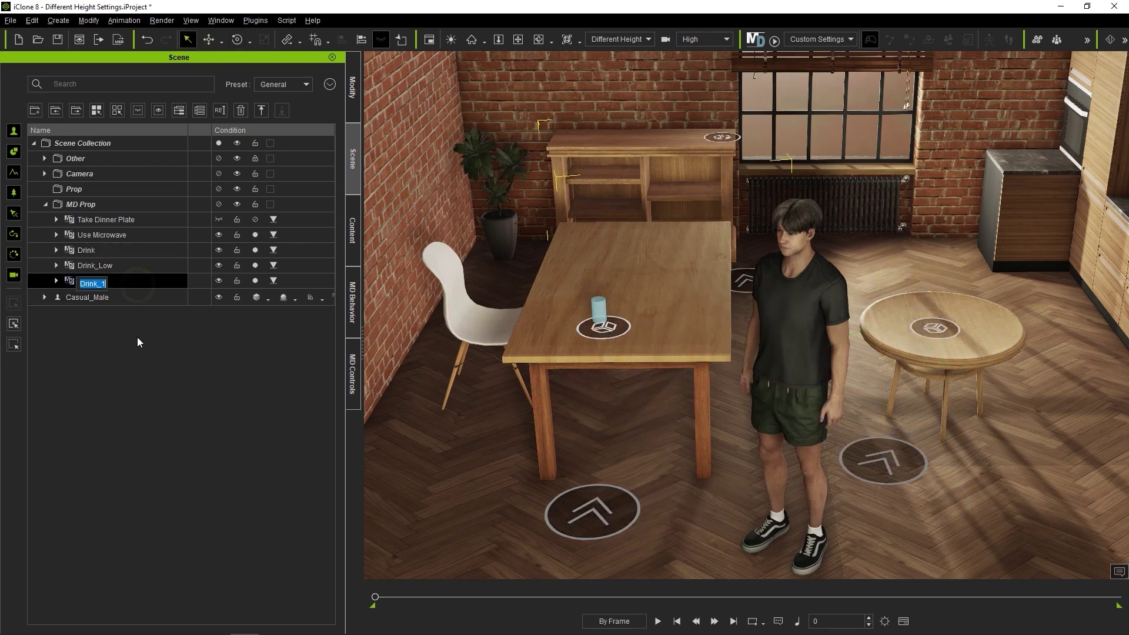
pyautogui.write('Drink_High')
pyautogui.press('Return')
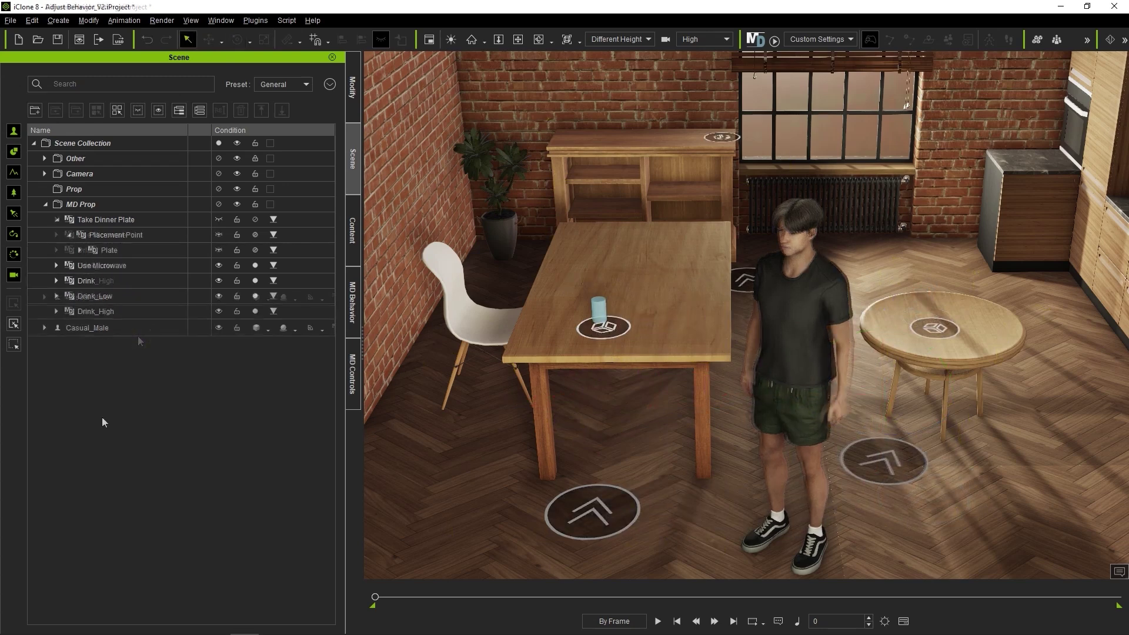
# Select Drink_Low's Placement Point and show its MD Behavior settings
pyautogui.click(118, 296)
pyautogui.click(57, 295)
pyautogui.click(155, 311)
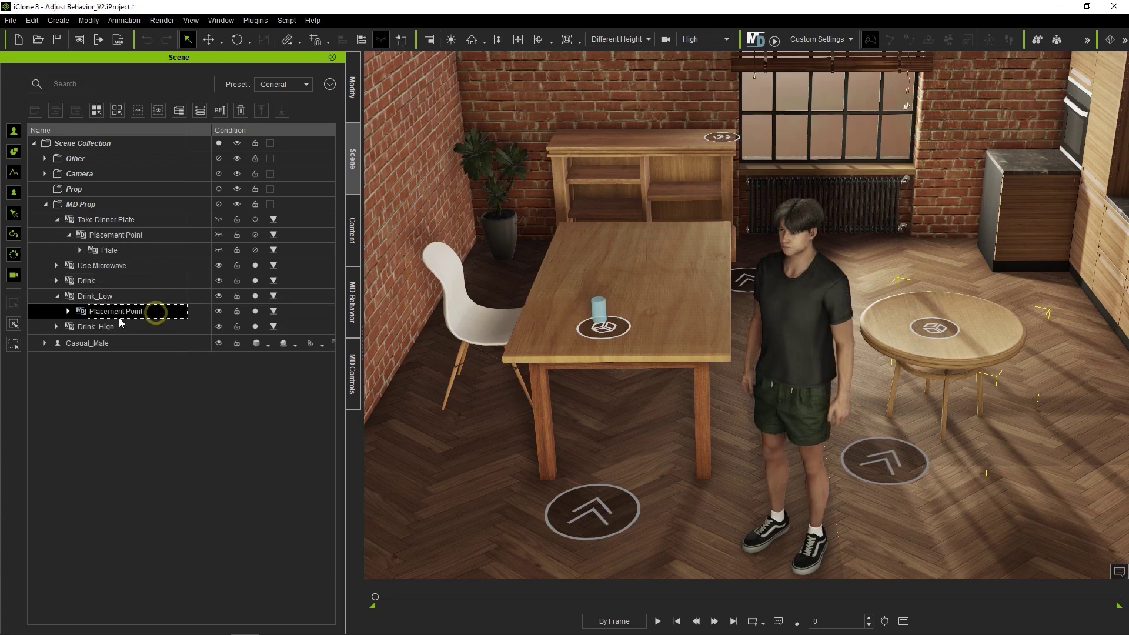
pyautogui.click(355, 332)
# Add a behavior to Drink_Low's placement point with Beverage as the portable object
pyautogui.click(219, 167)
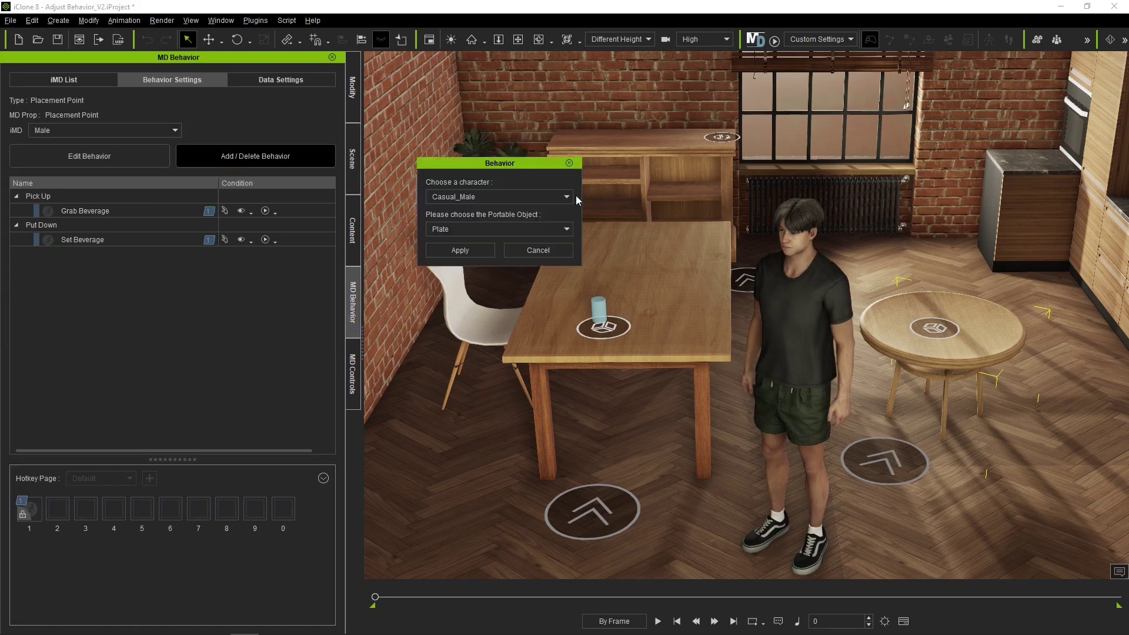
pyautogui.click(495, 229)
pyautogui.click(472, 252)
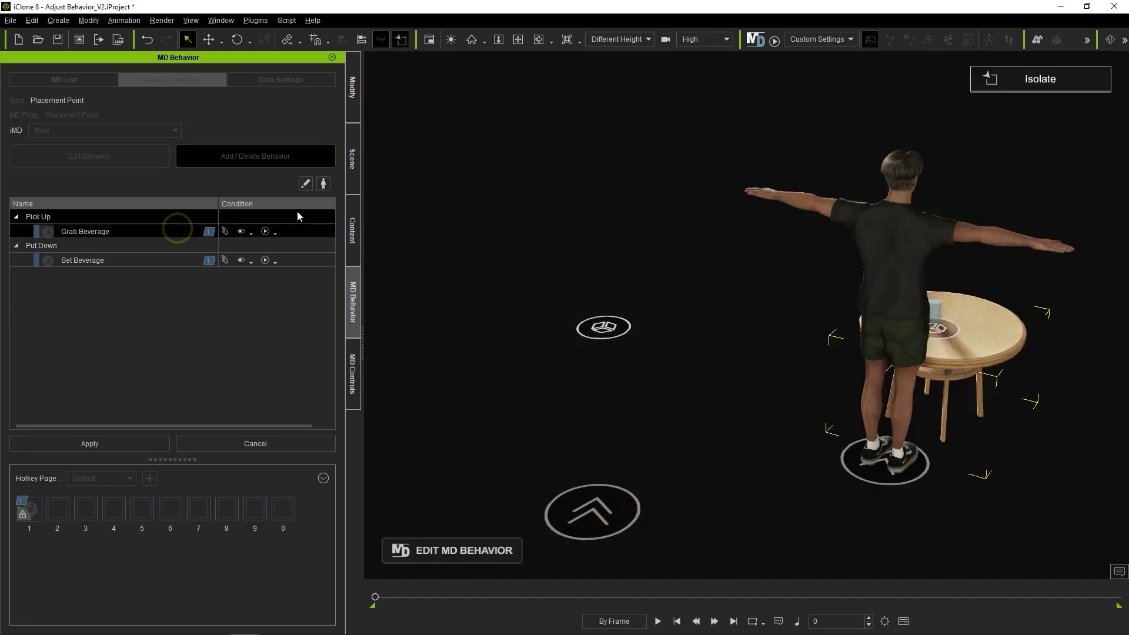
# Rework the character's right-hand reach in the Beverage motion layer, then play it back
pyautogui.click(323, 183)
pyautogui.moveTo(376, 519); pyautogui.dragTo(373, 491)
pyautogui.doubleClick(647, 237)
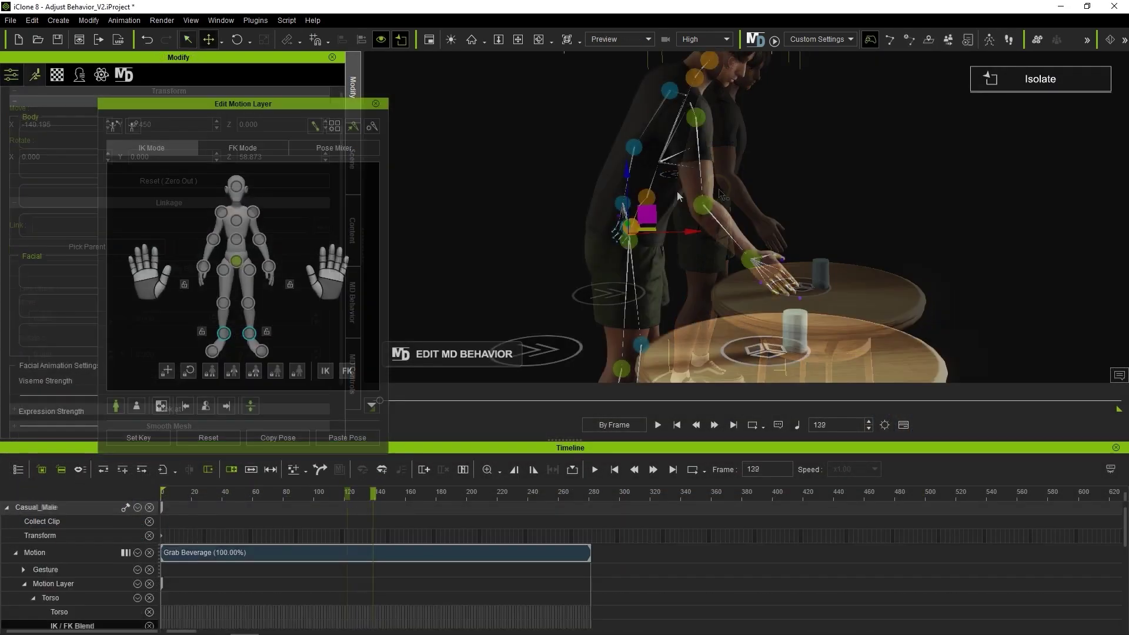
pyautogui.click(869, 213)
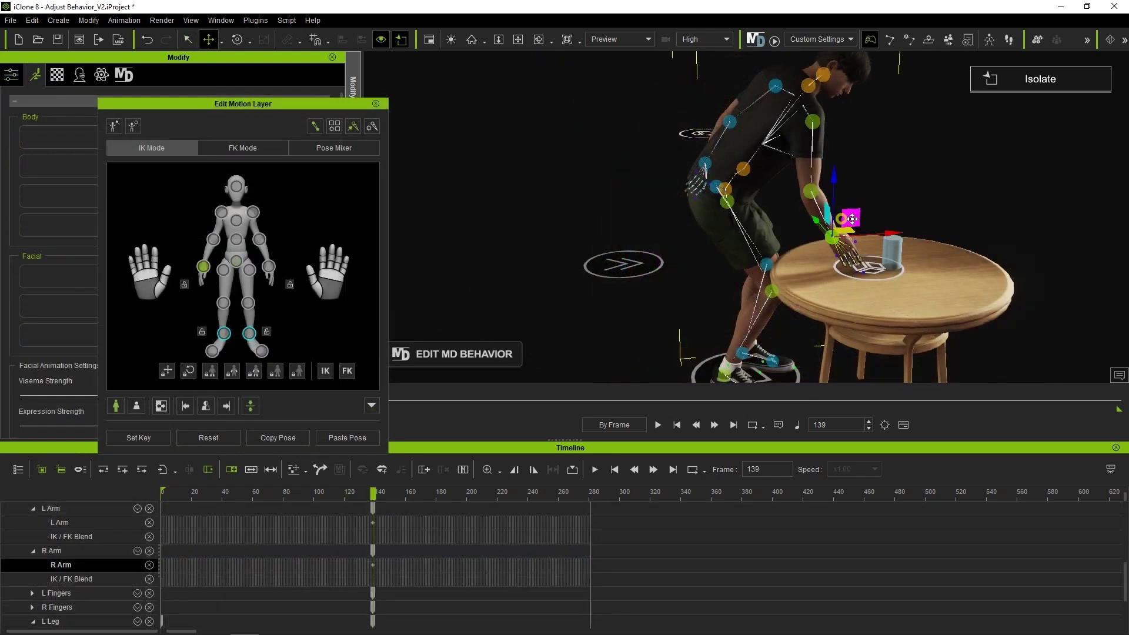
pyautogui.moveTo(869, 213); pyautogui.dragTo(1074, 234, button='right')
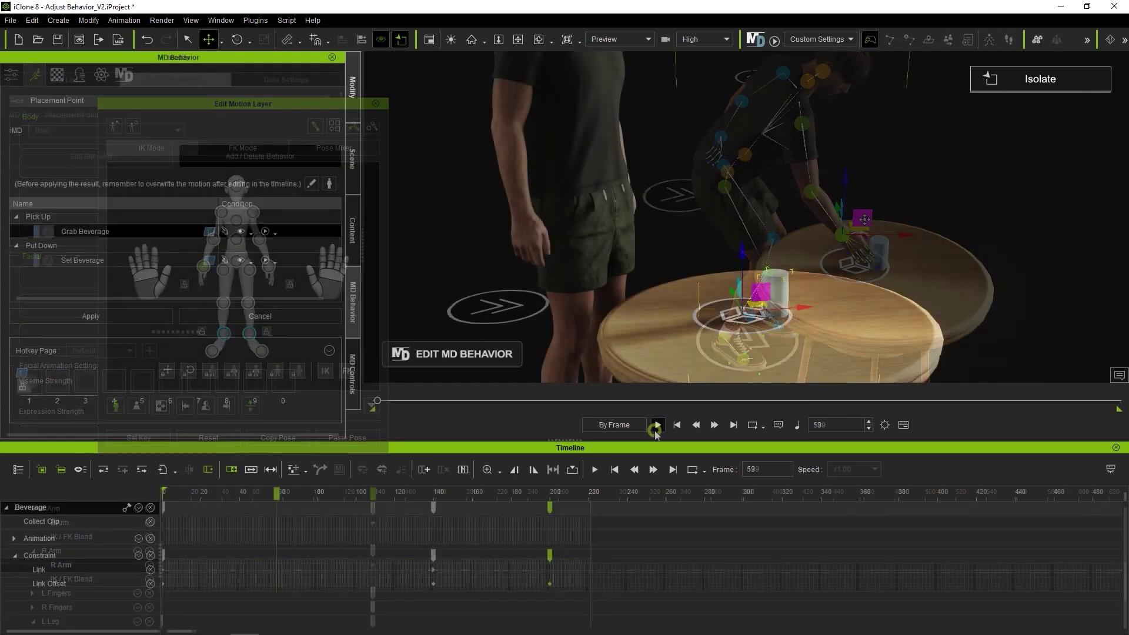
pyautogui.click(657, 424)
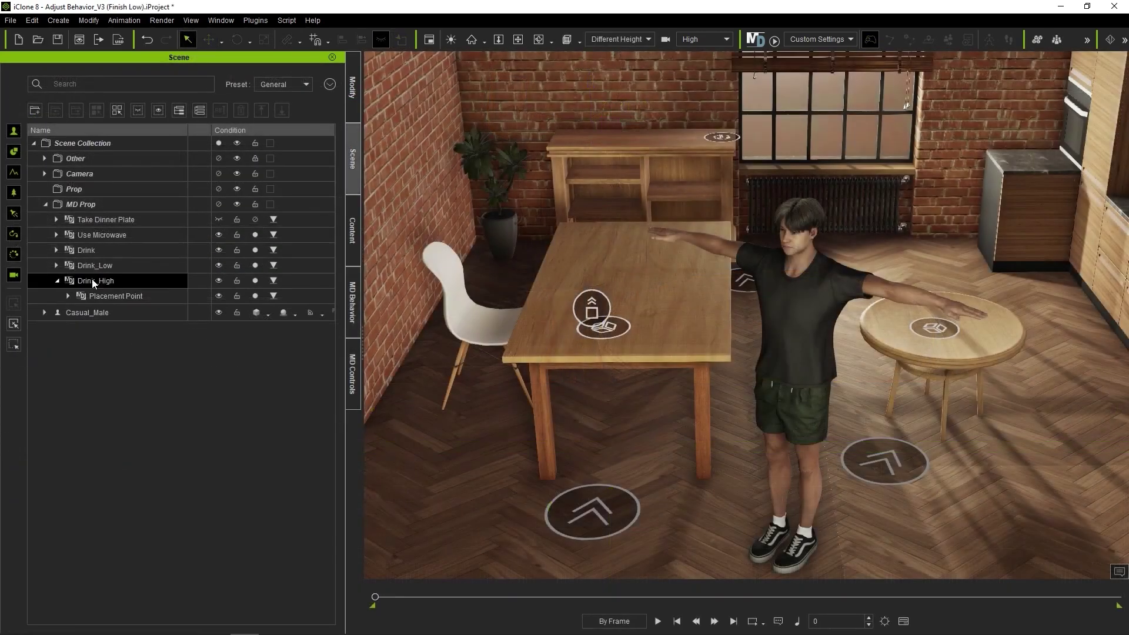
# Add a behavior to Drink_High's Placement Point with Beverage as the portable object, and apply it
pyautogui.click(143, 297)
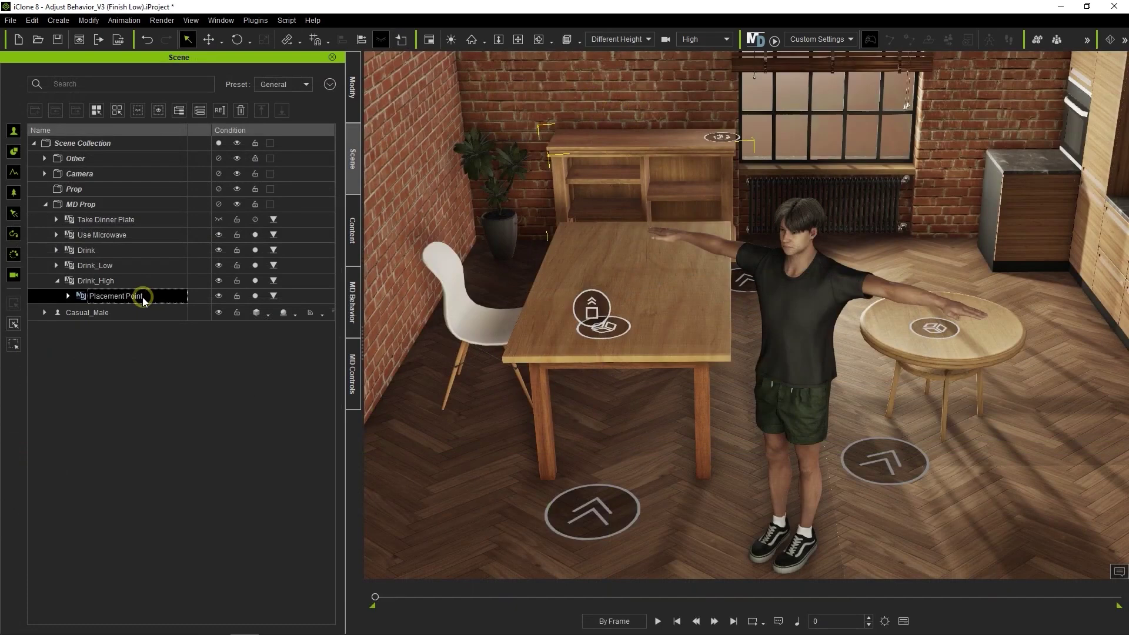
pyautogui.click(359, 317)
pyautogui.click(253, 160)
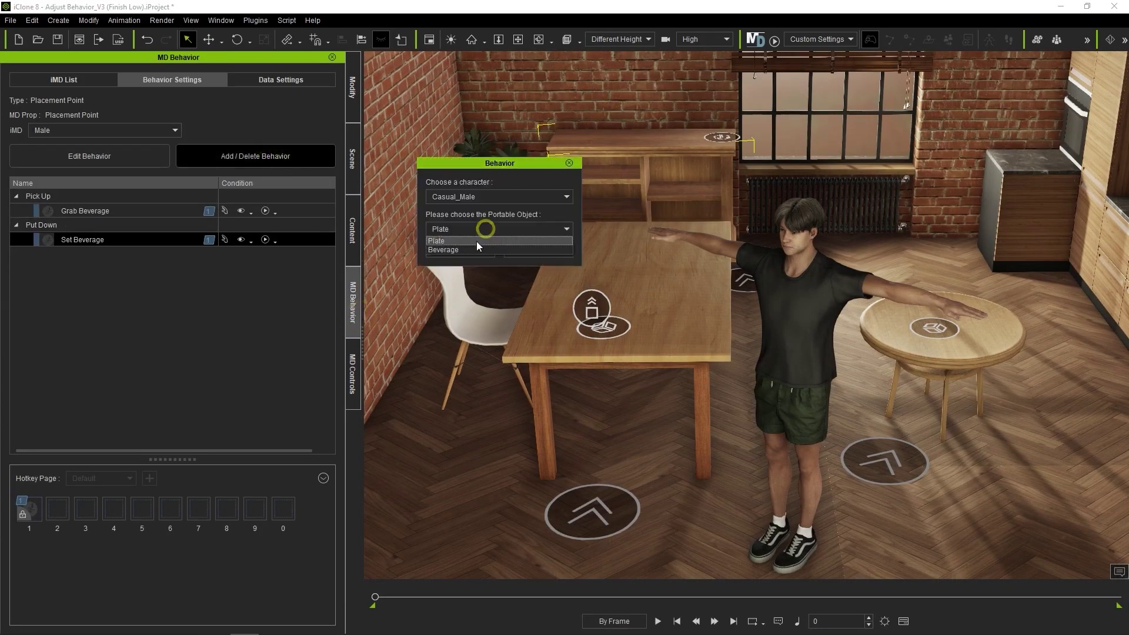
pyautogui.click(469, 249)
pyautogui.click(469, 249)
pyautogui.click(111, 233)
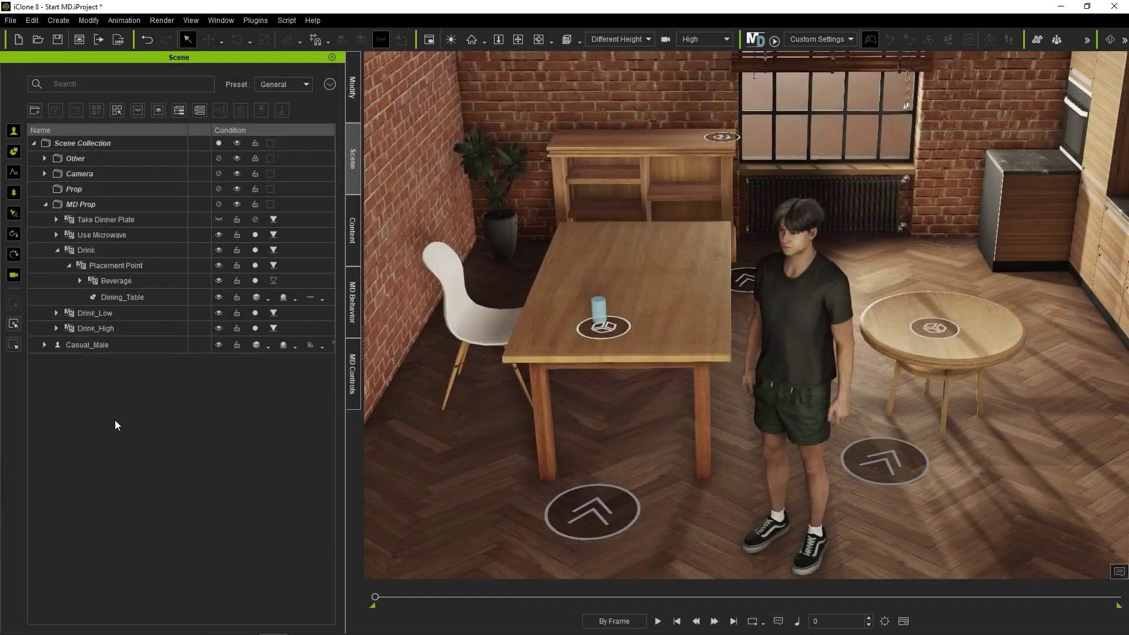
# Add Drink_High and Drink_low entries in the Beverage's overrides editor
pyautogui.click(165, 280)
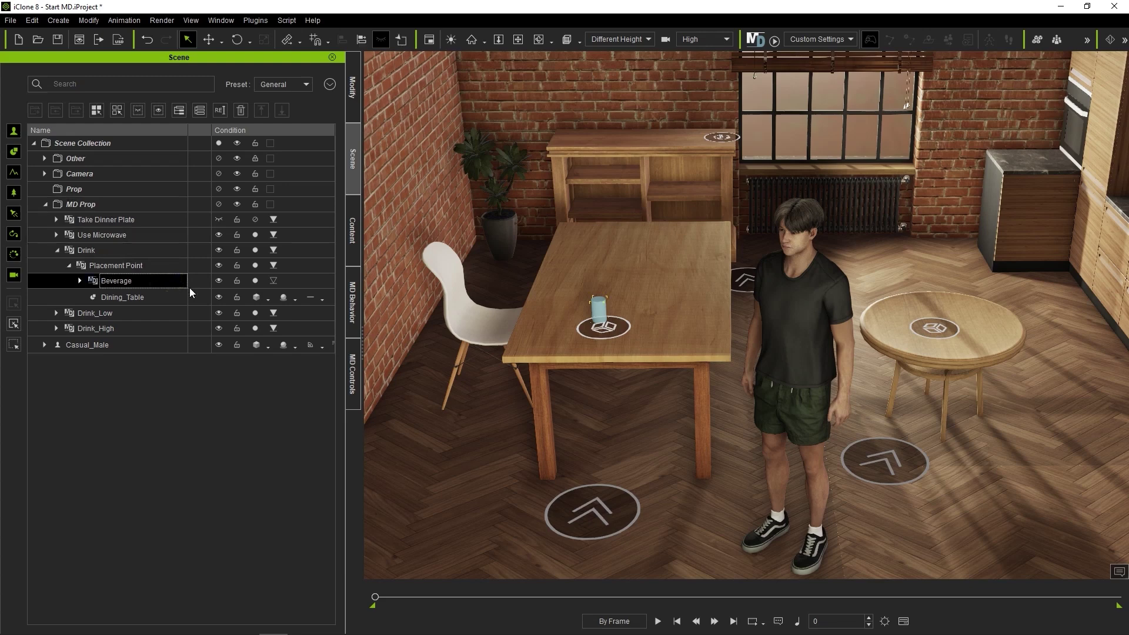
pyautogui.click(353, 316)
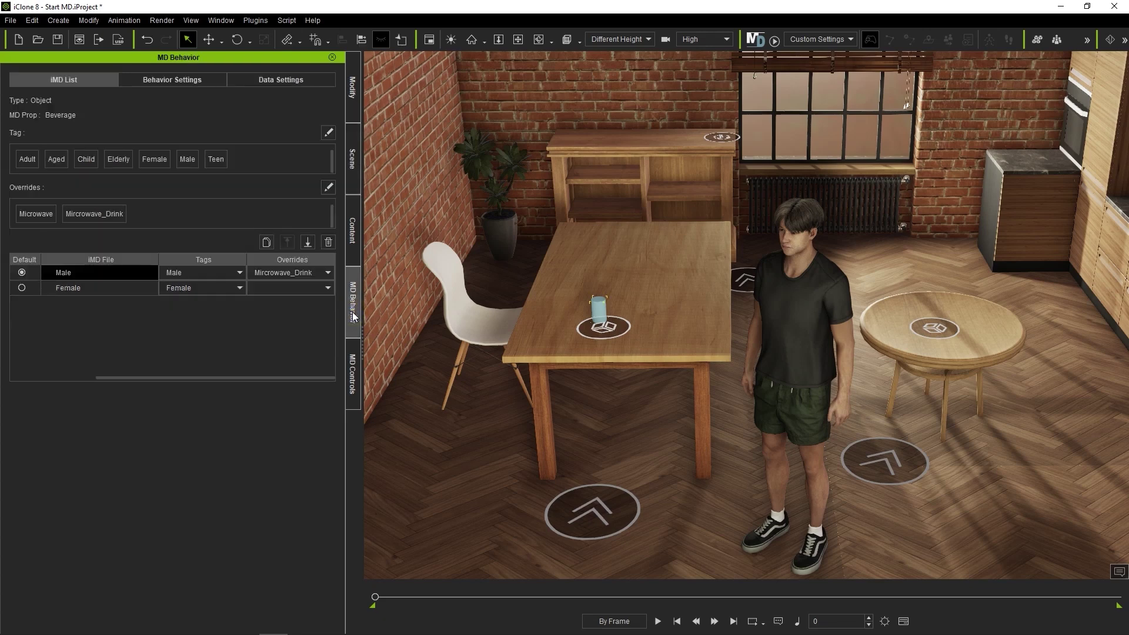
pyautogui.click(329, 187)
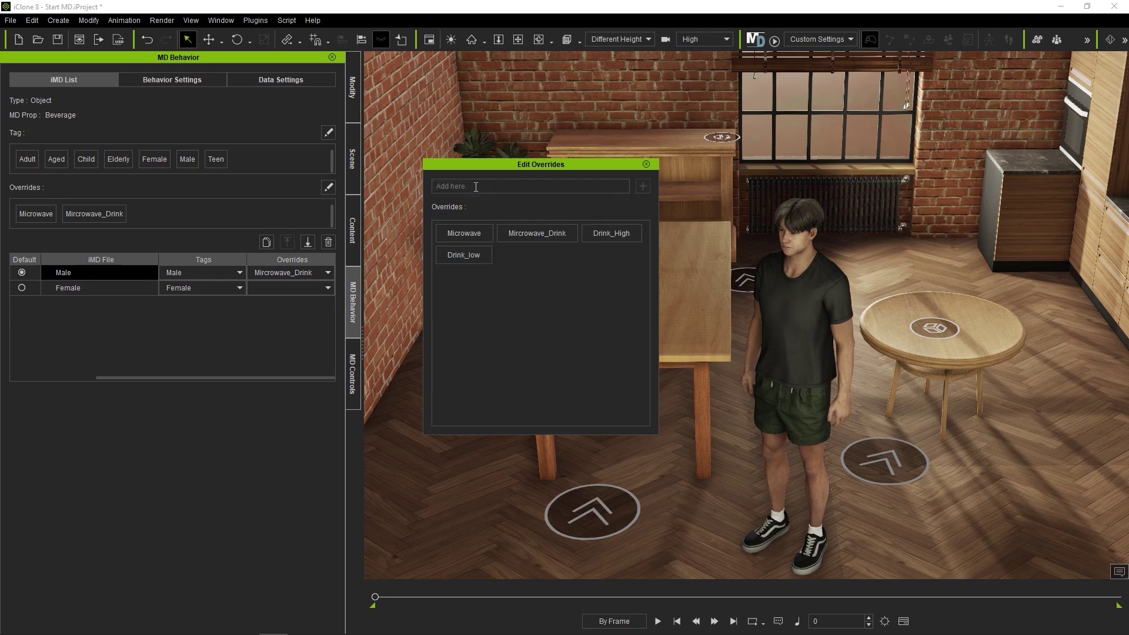
pyautogui.click(646, 164)
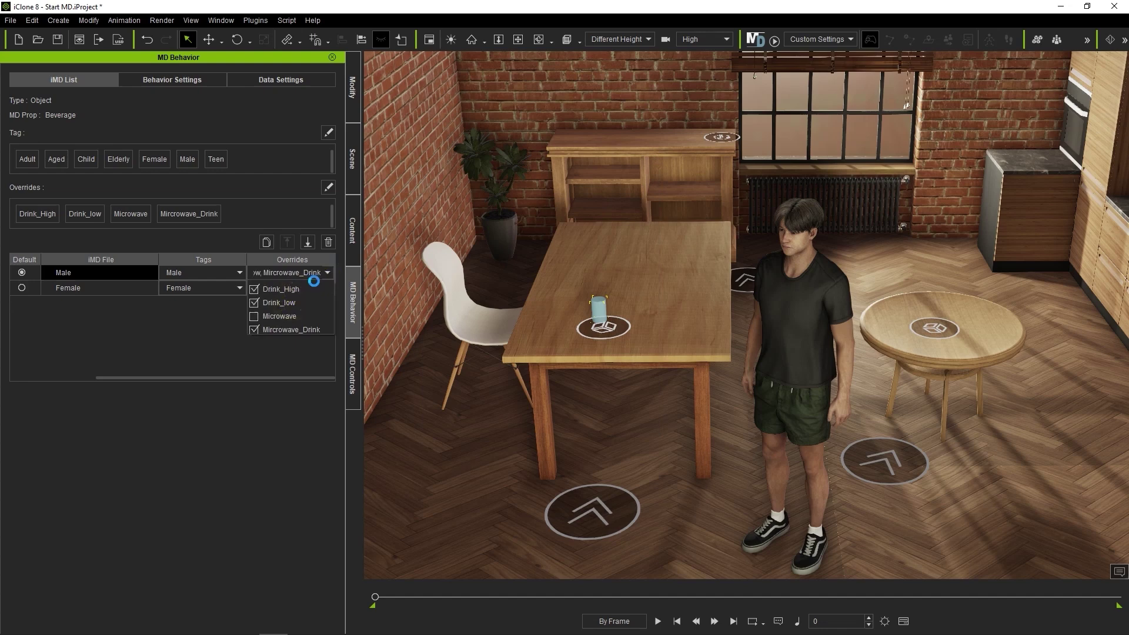
# Set the Male iMD override on Drink_Low's Placement Point to Drink_low
pyautogui.click(352, 173)
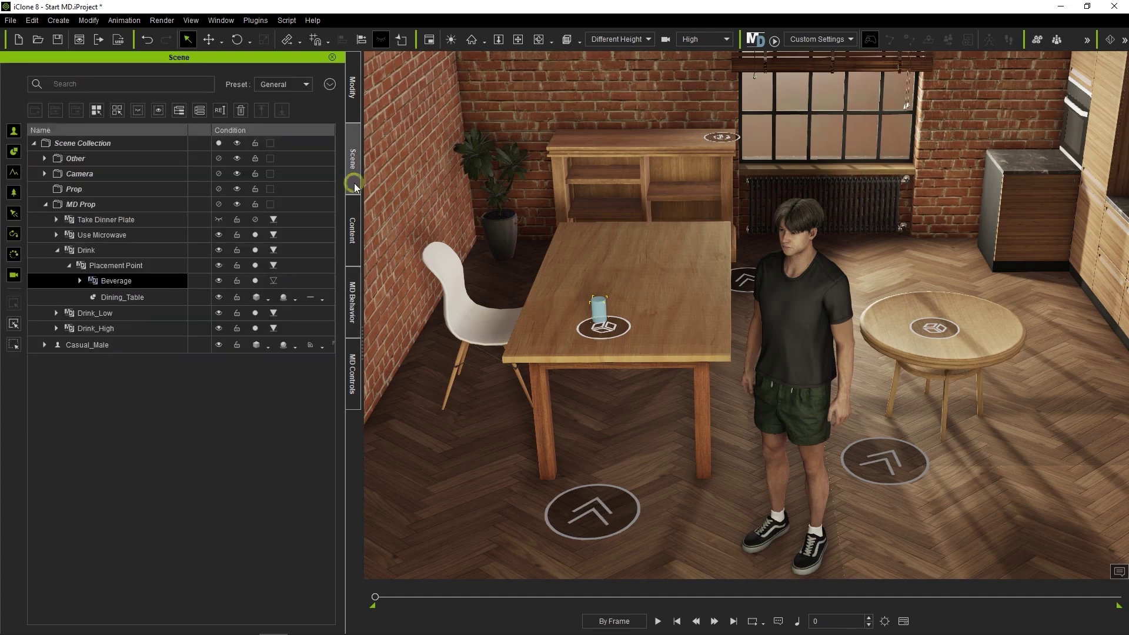
pyautogui.click(57, 313)
pyautogui.click(163, 329)
pyautogui.click(352, 313)
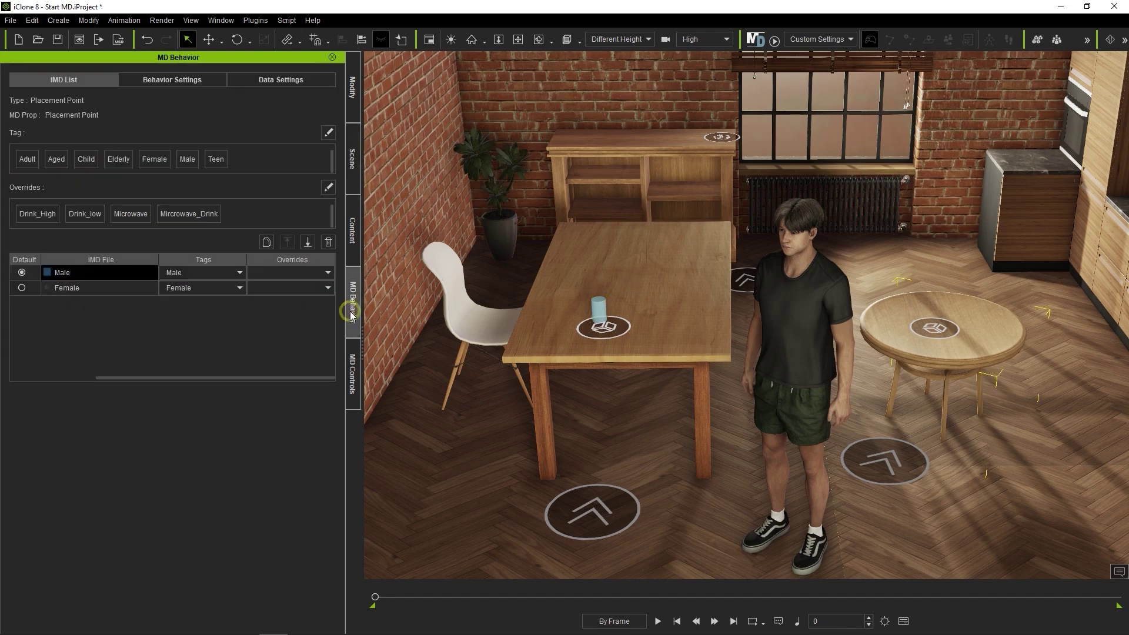
pyautogui.click(327, 274)
pyautogui.click(309, 297)
# Set the Male iMD override on Drink_High's Placement Point to Drink_High
pyautogui.click(57, 343)
pyautogui.click(159, 359)
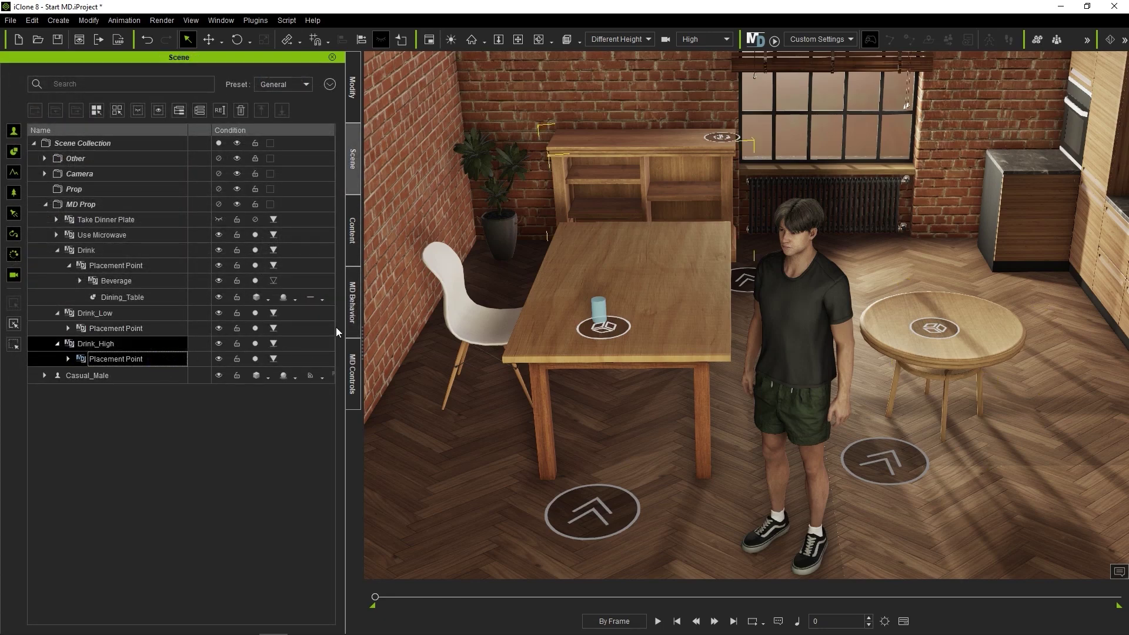
pyautogui.click(352, 302)
pyautogui.click(327, 273)
pyautogui.click(311, 295)
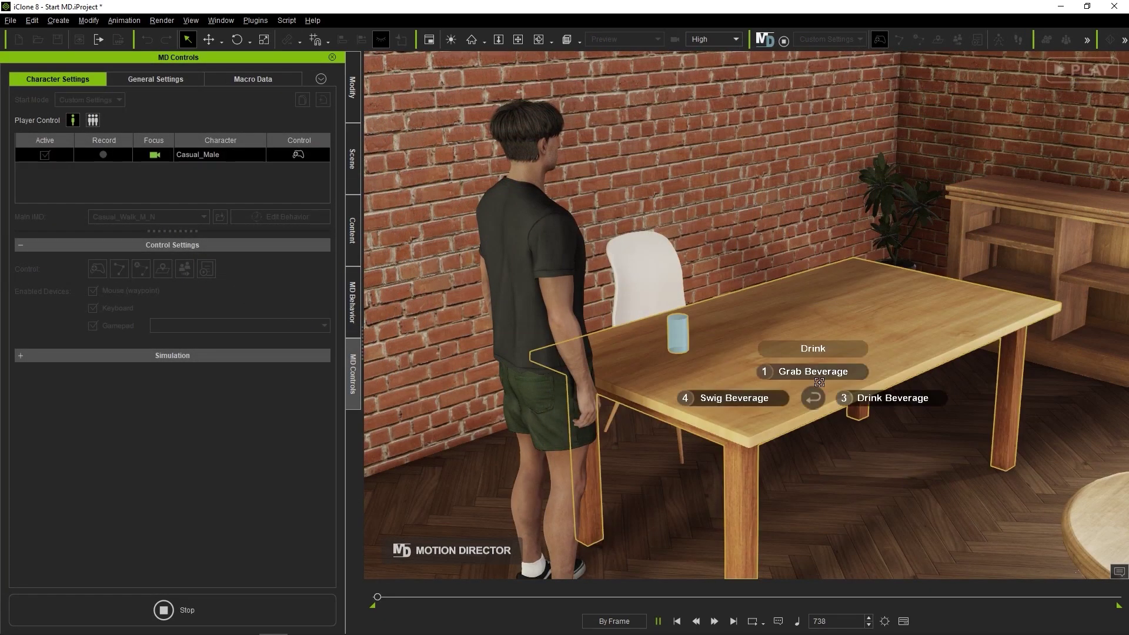
# In play mode, have the character move the cup from the dining table to the round table, then onto the cabinet and pick it up again
pyautogui.click(819, 379)
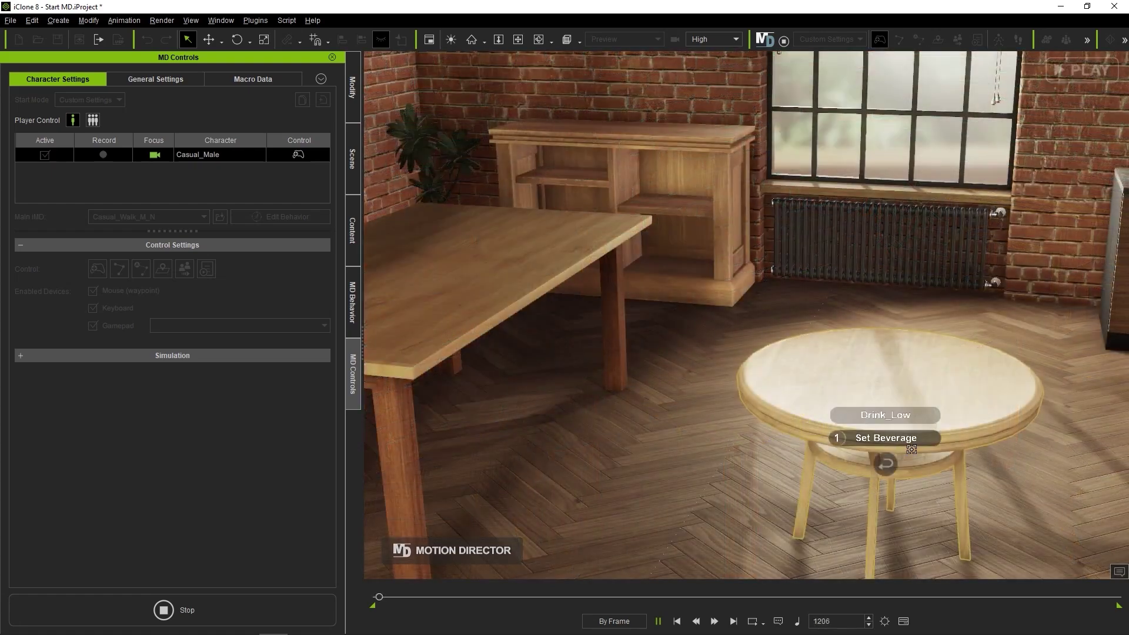
pyautogui.click(814, 440)
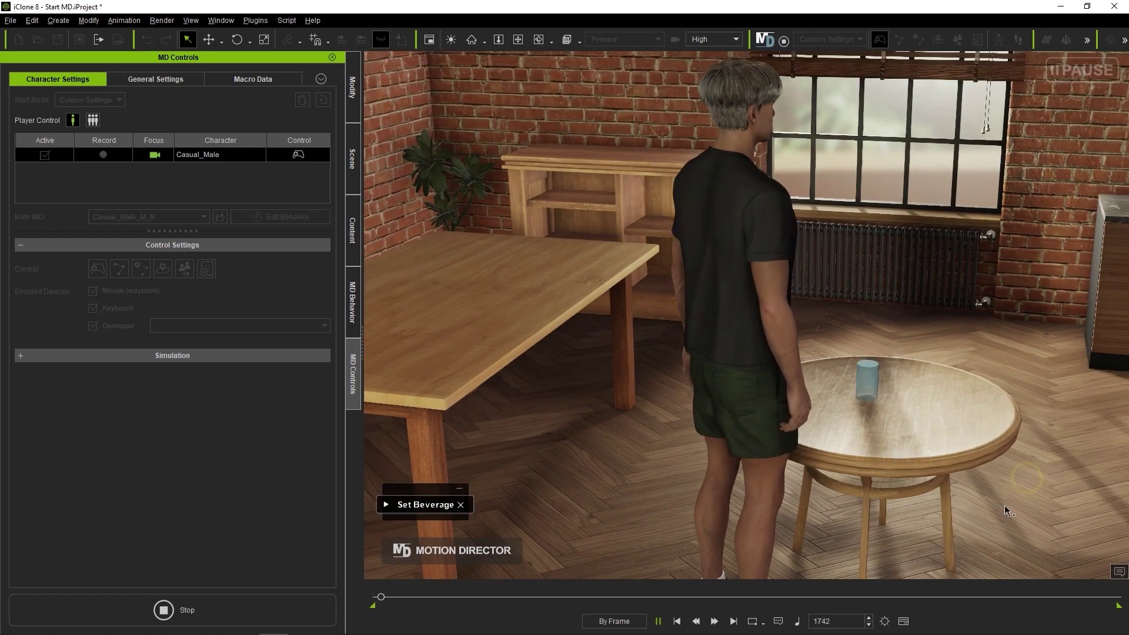
pyautogui.click(875, 353)
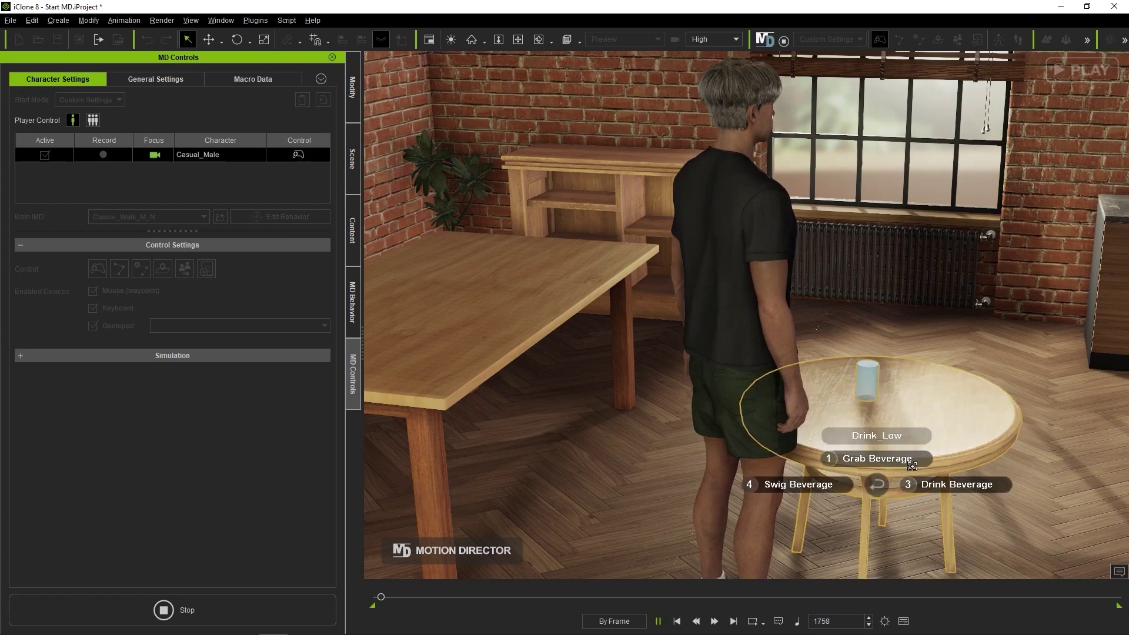
pyautogui.click(801, 456)
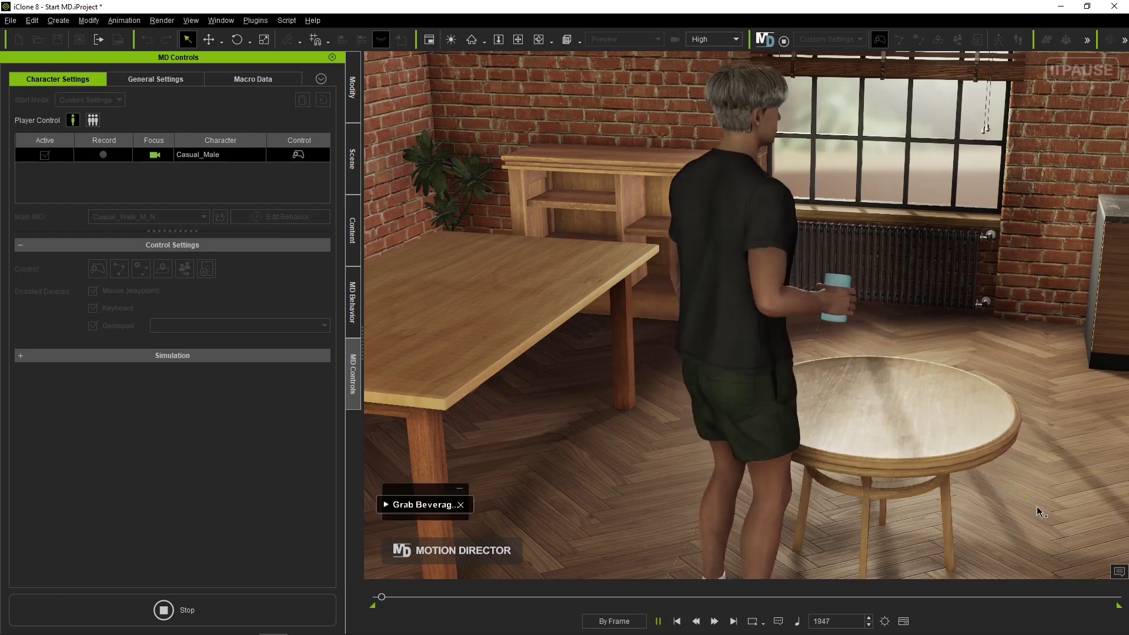
pyautogui.click(864, 302)
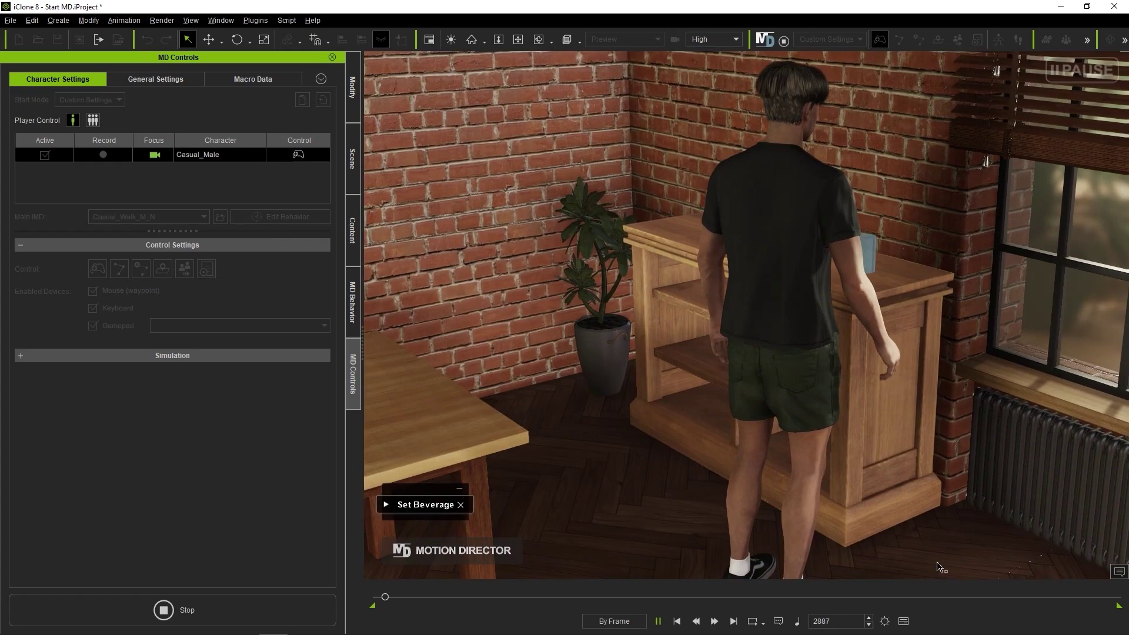
pyautogui.click(891, 452)
pyautogui.click(807, 333)
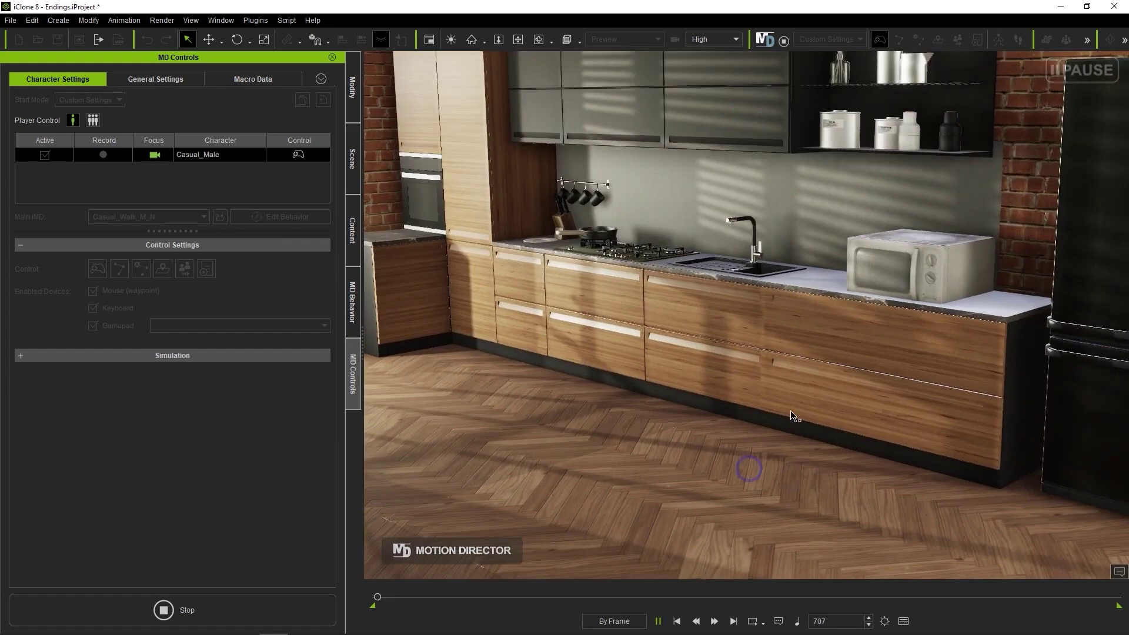
# Have the character put the drink in the microwave, take it out, then Drink Beverage
pyautogui.click(942, 248)
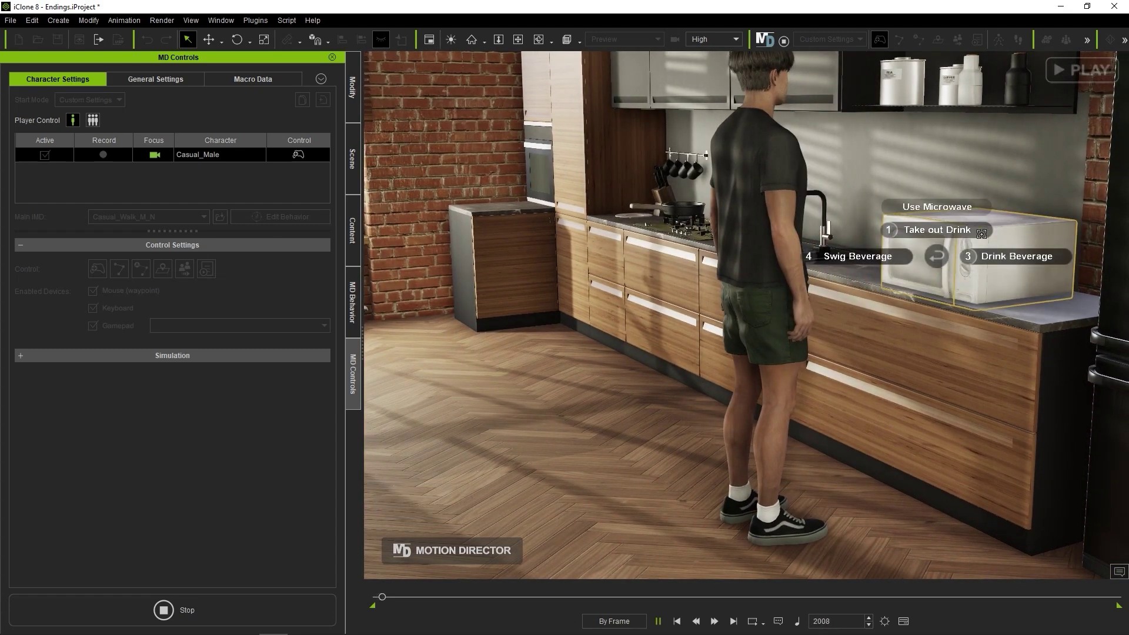
pyautogui.click(895, 249)
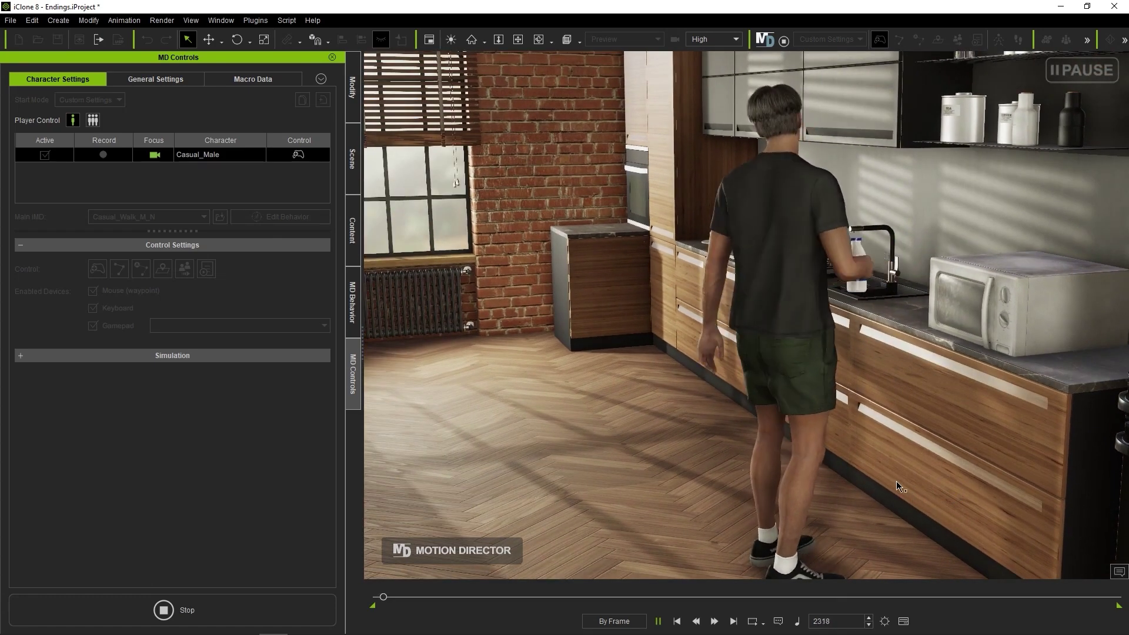
pyautogui.click(735, 310)
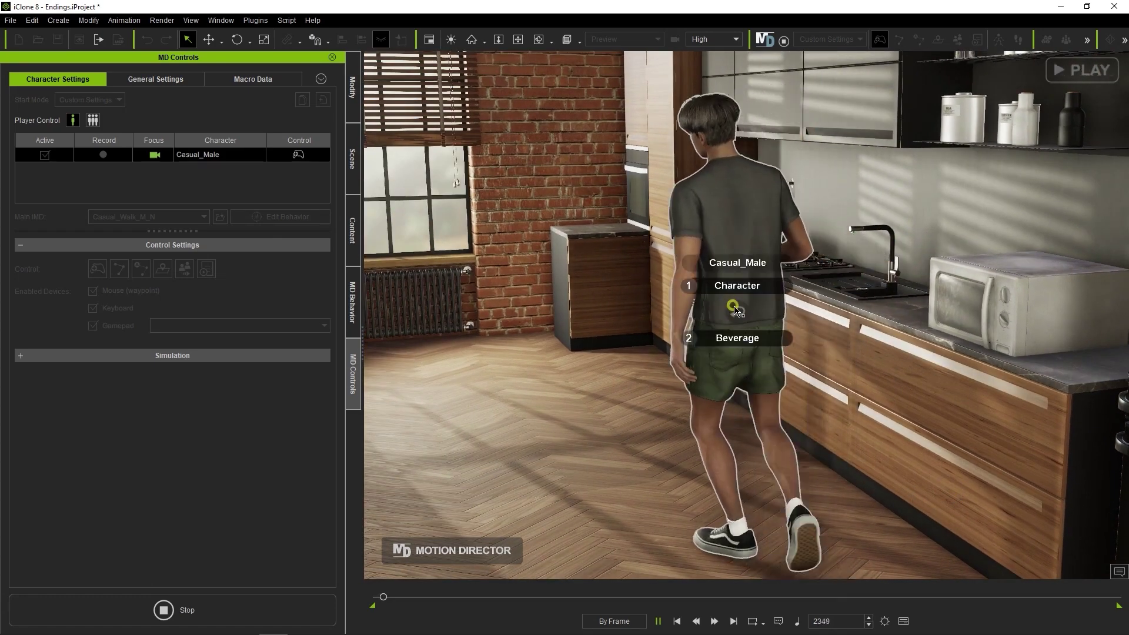
pyautogui.click(778, 340)
pyautogui.click(823, 315)
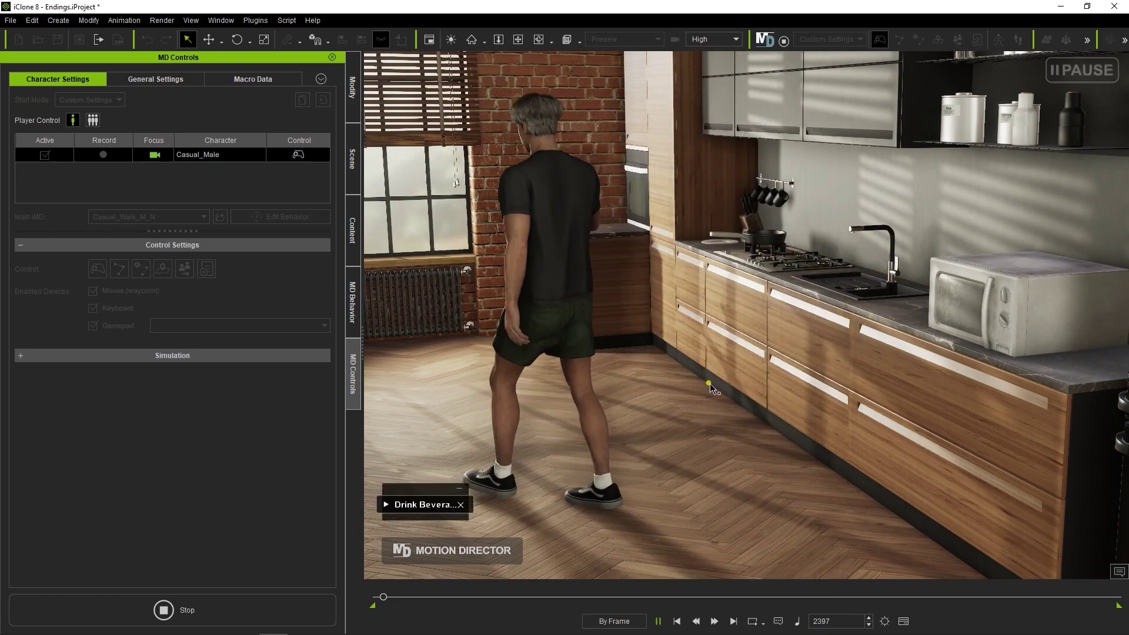